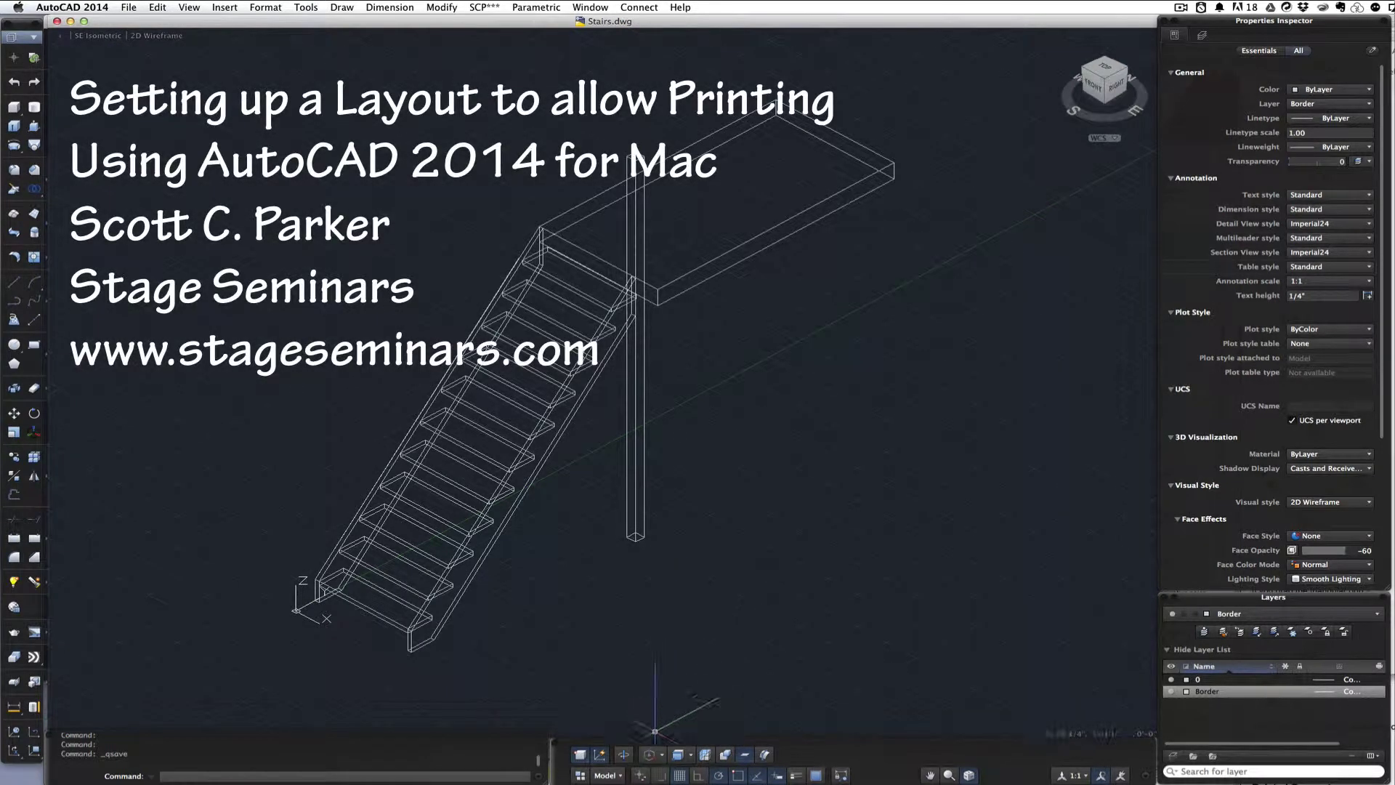
Step: Switch from model space to Layout1 and zoom to show the whole sheet
click(605, 776)
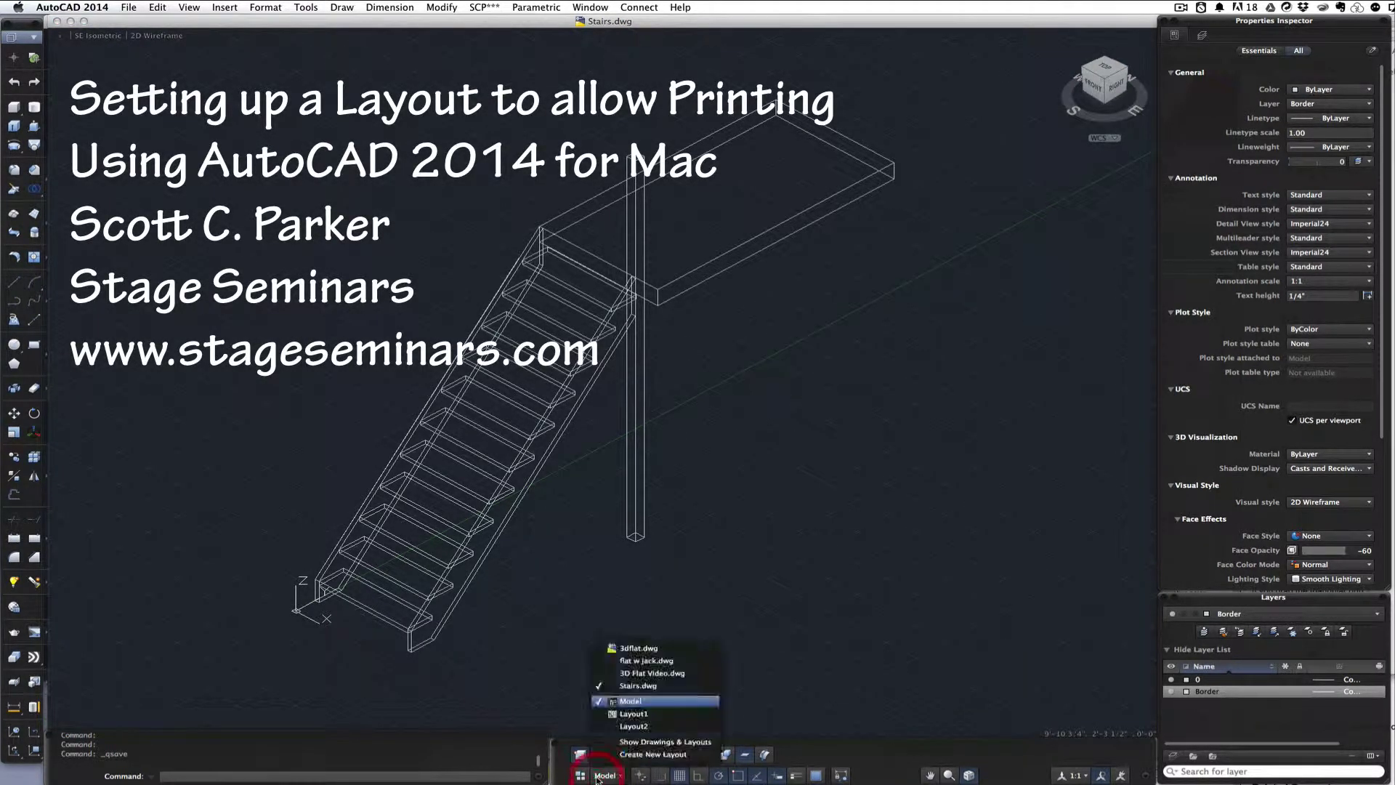
click(622, 716)
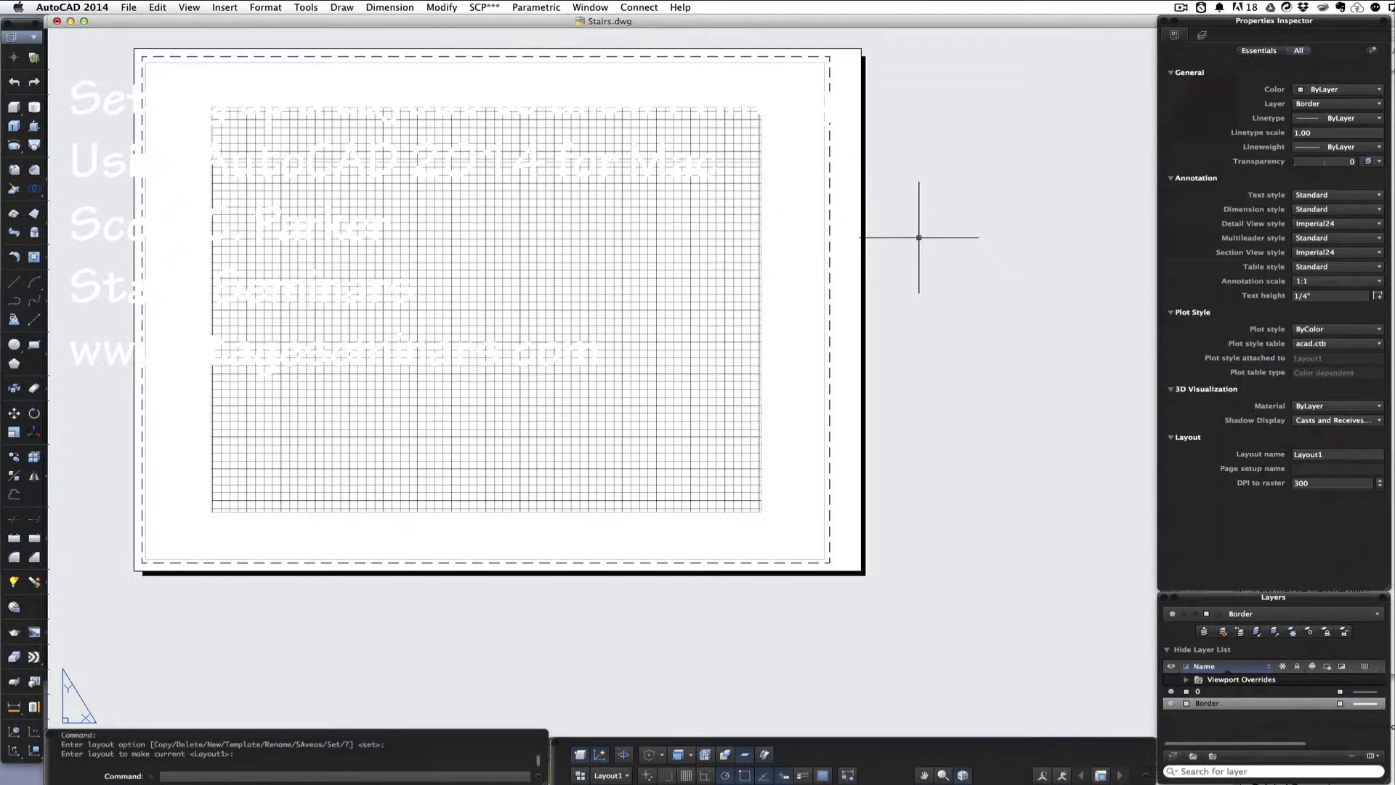
text(z)
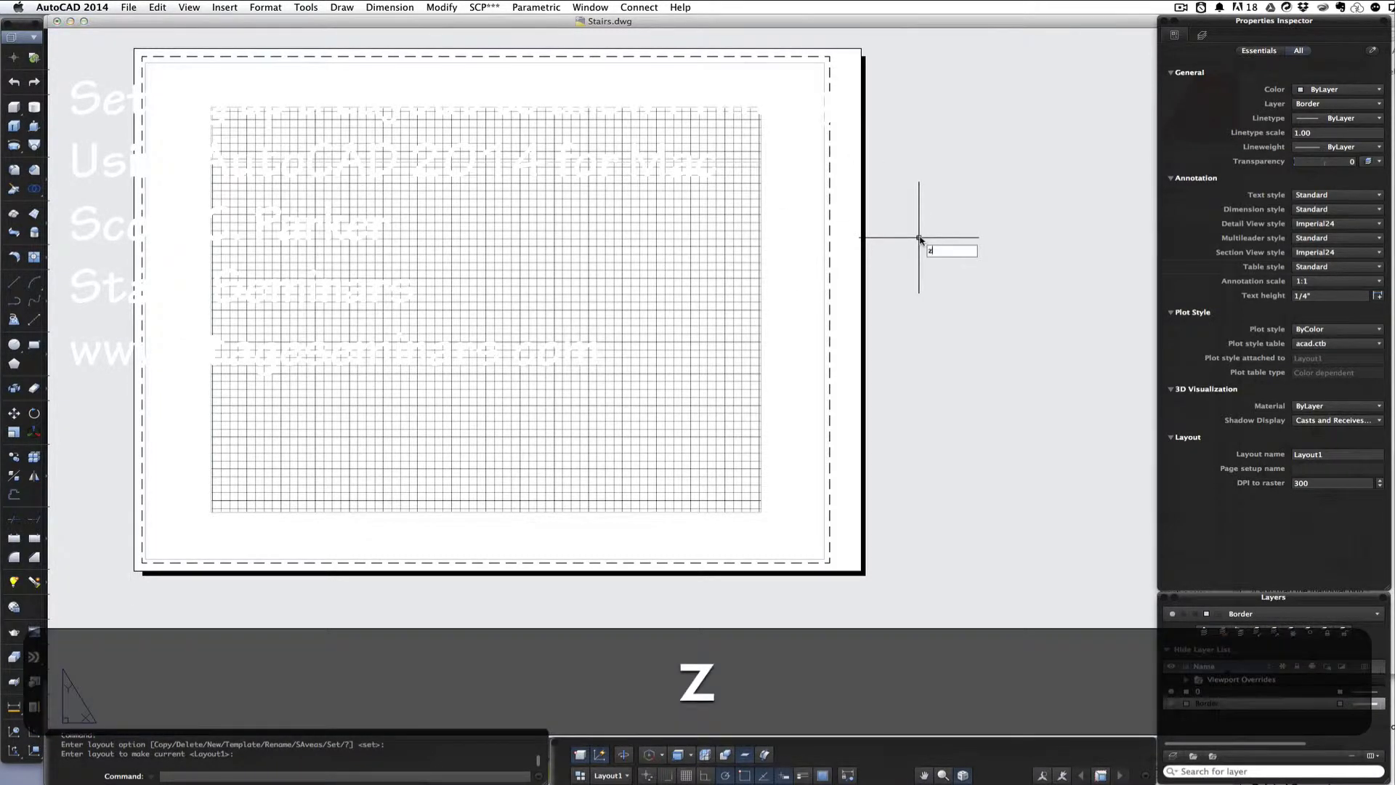
key(Return)
text(a)
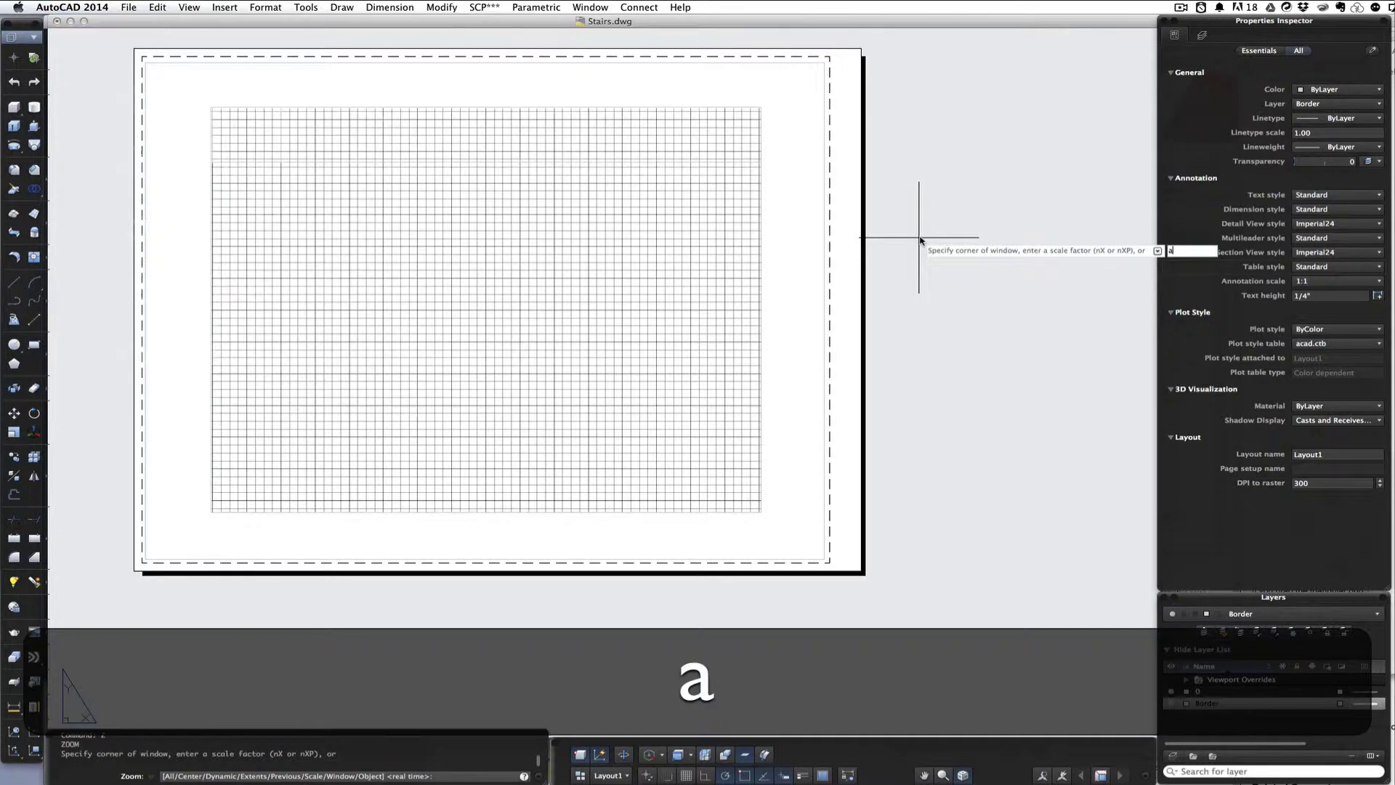
key(Return)
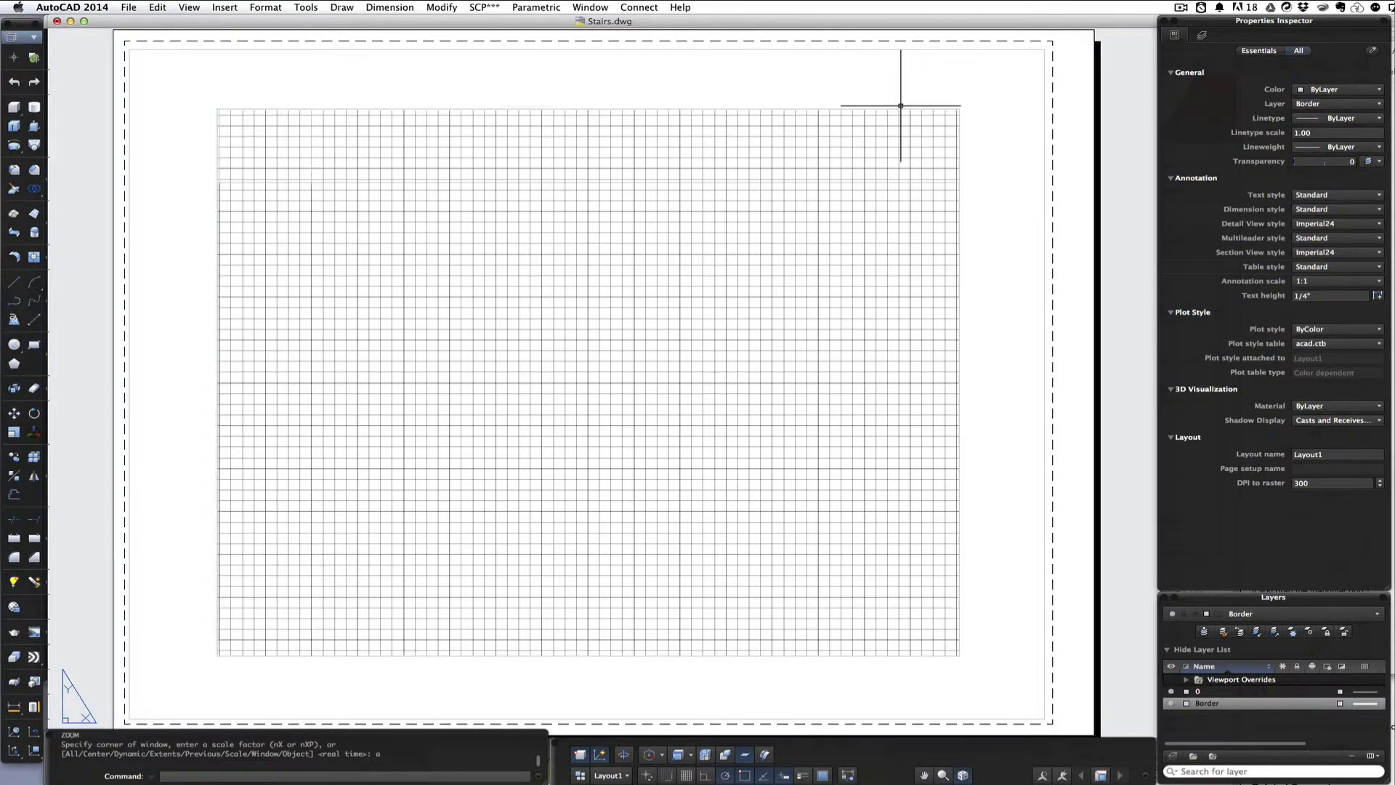
Step: Set the viewport color of layer 0, which holds the layout viewport, to black index color 250
click(892, 129)
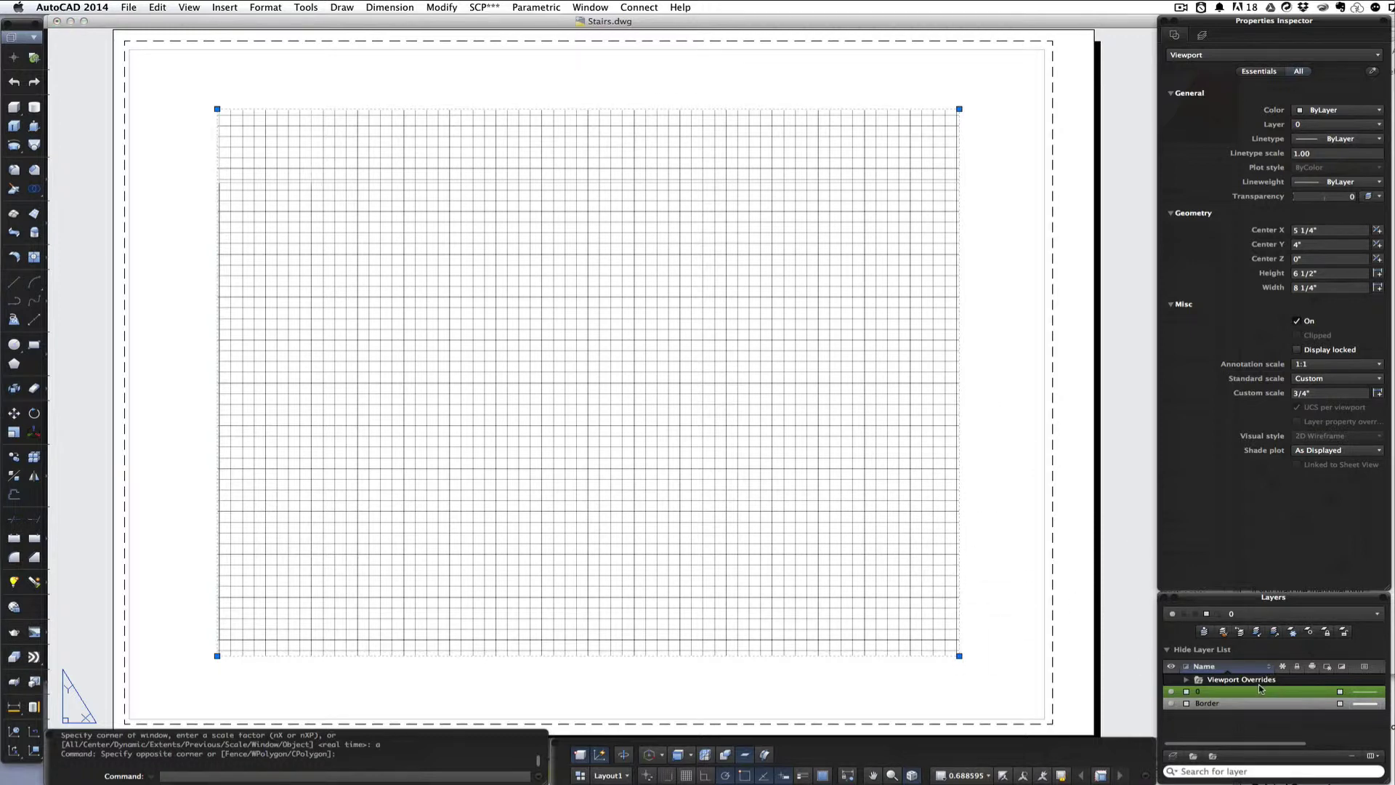
click(1341, 691)
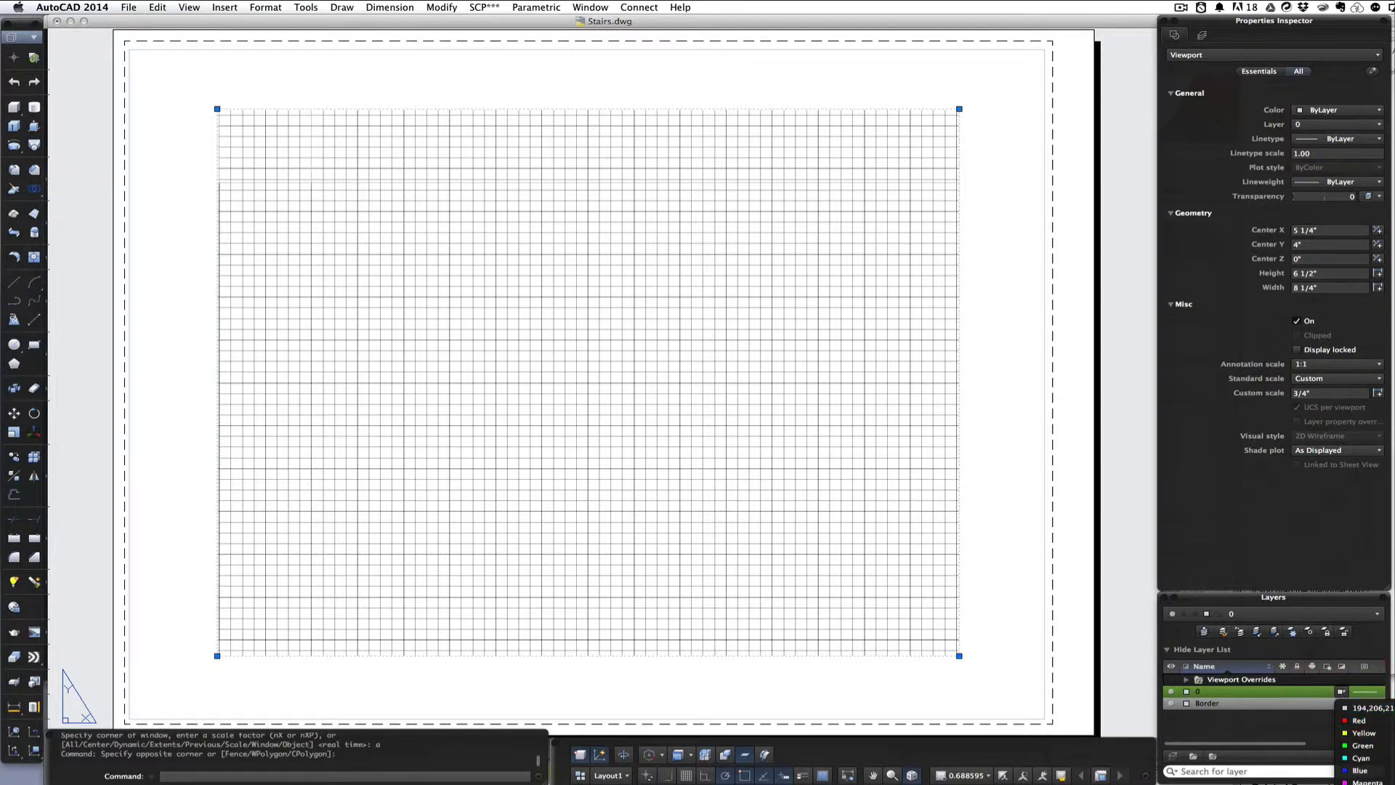
key(Escape)
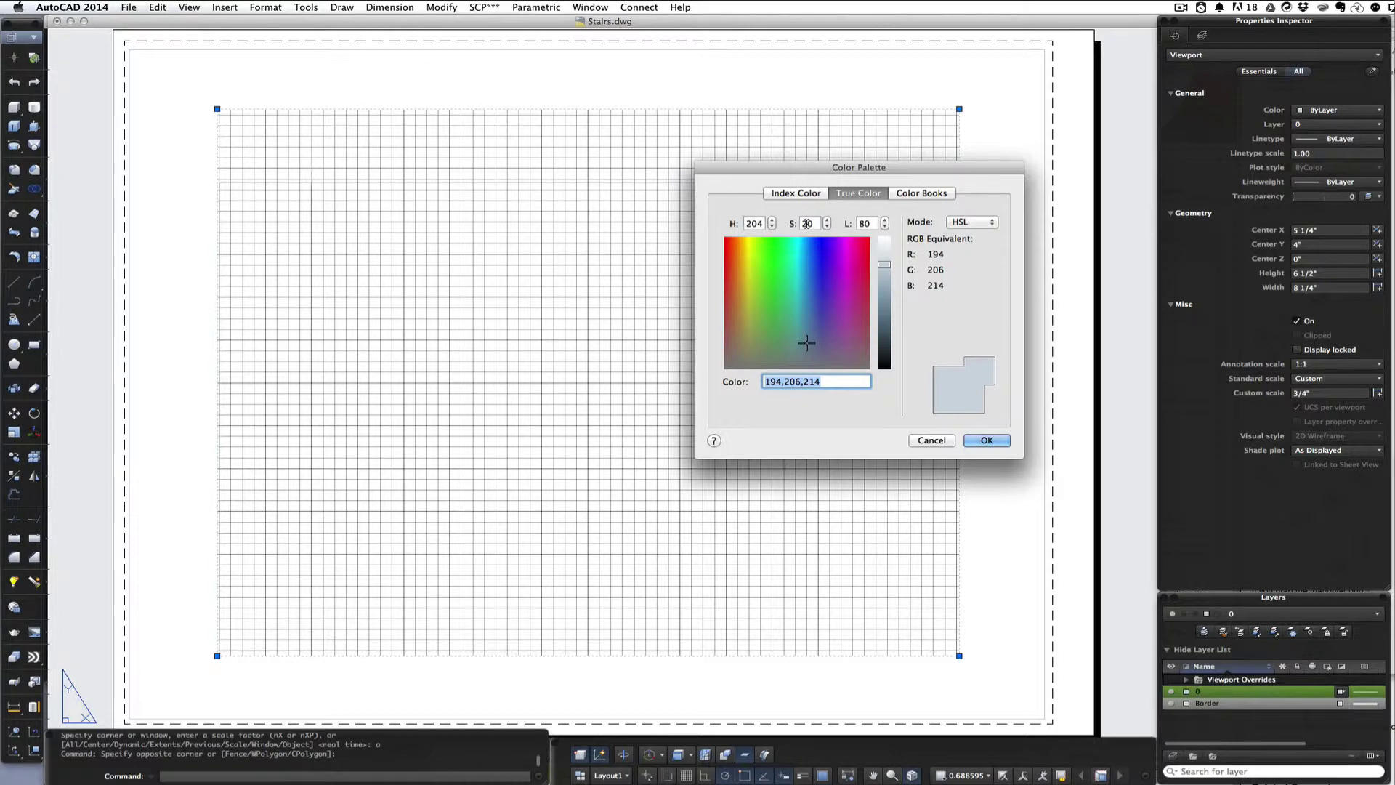
click(793, 194)
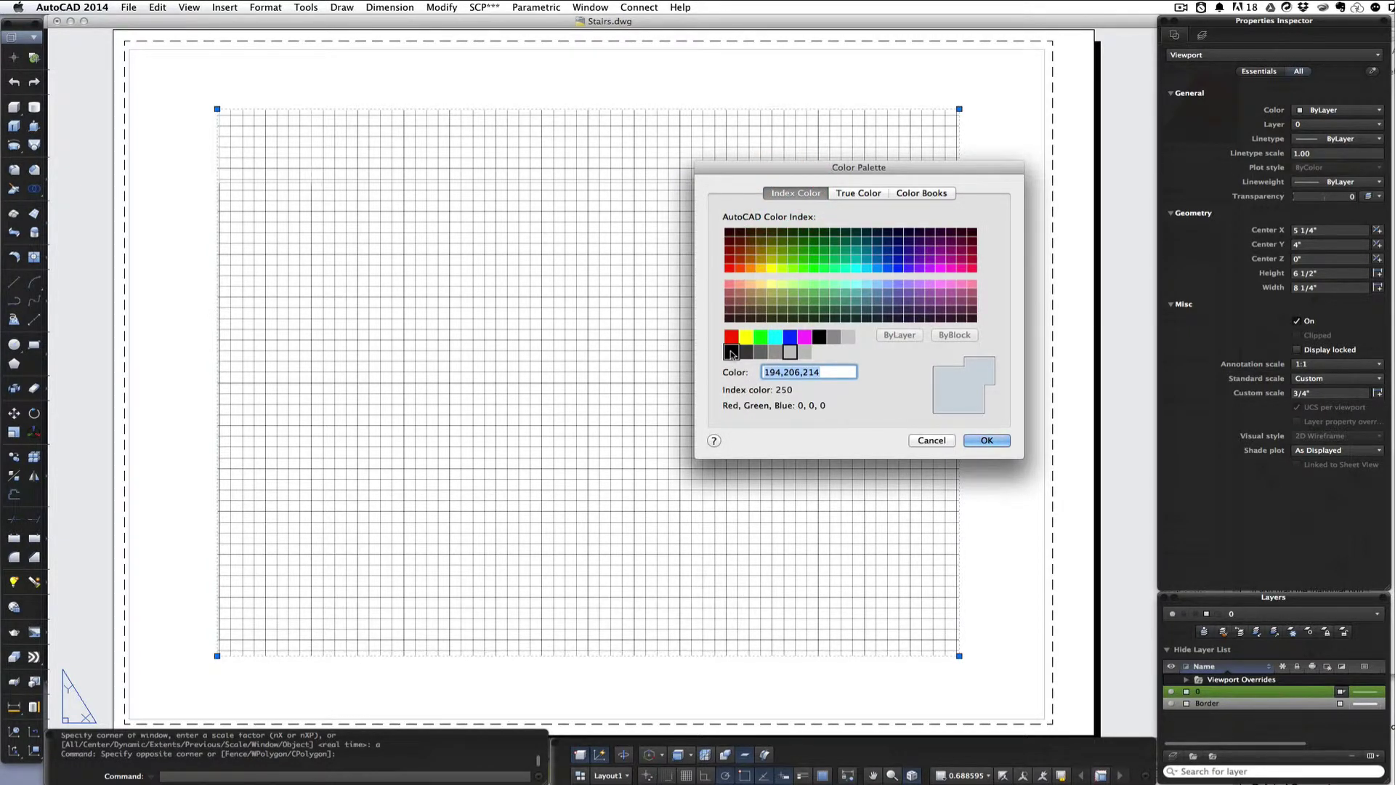
click(730, 354)
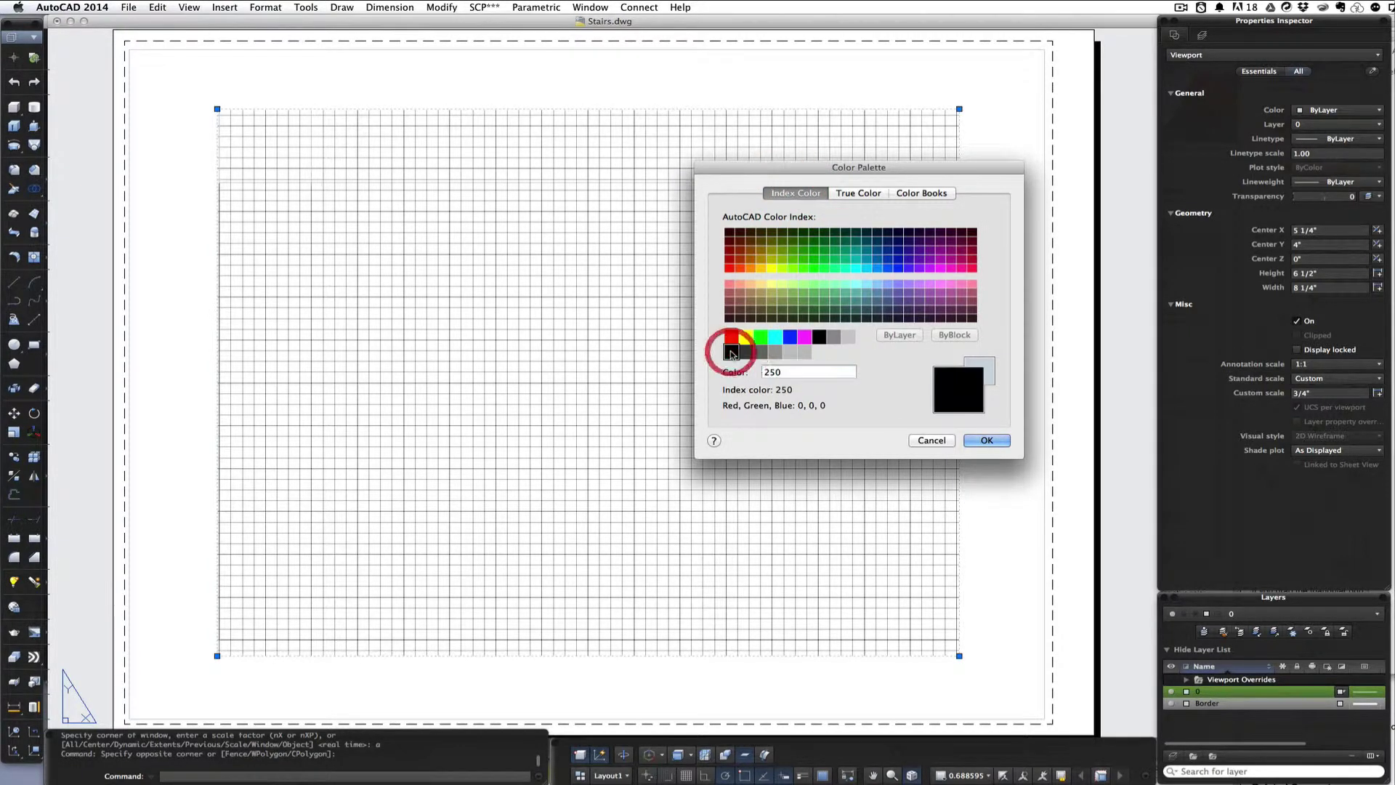
click(983, 440)
key(Escape)
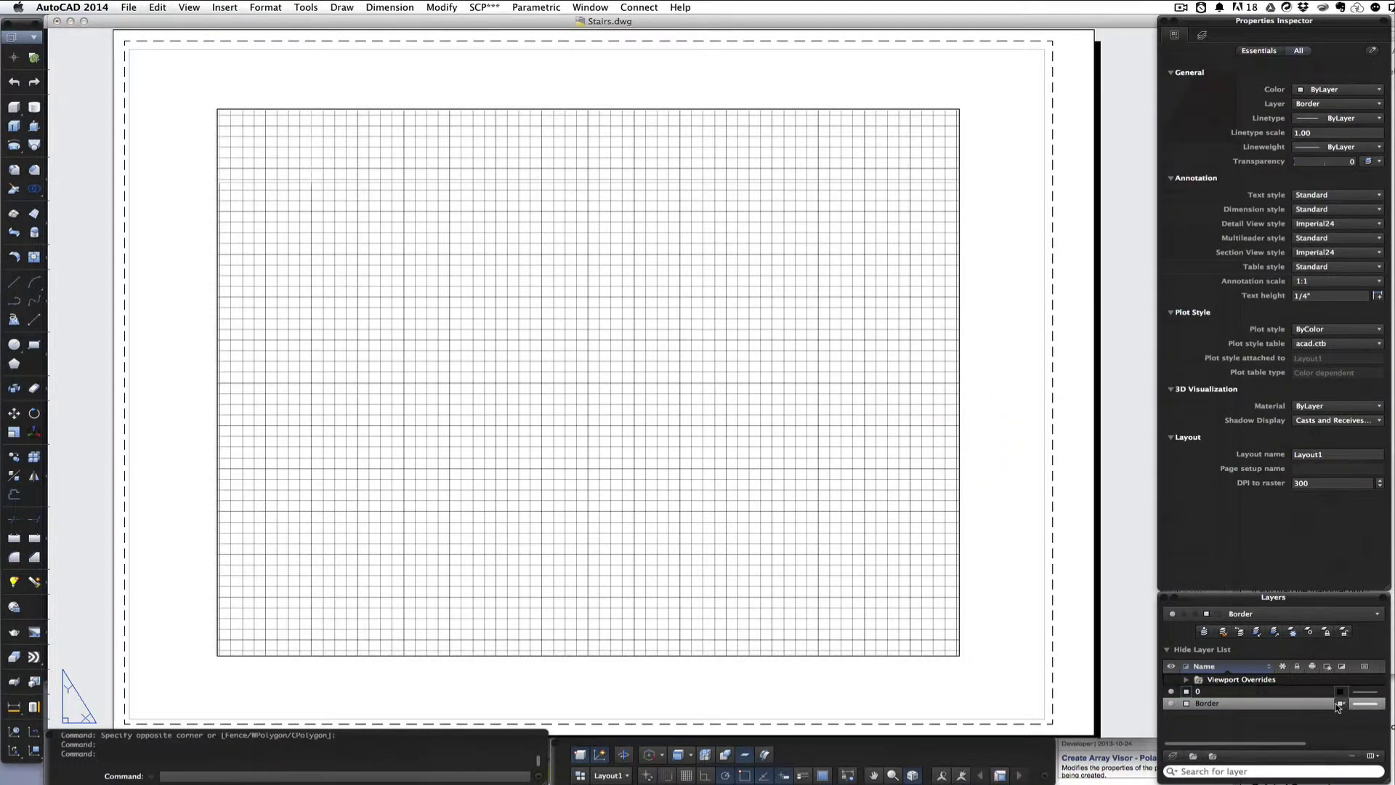
Step: Set the viewport color of the Border layer to black so the border rectangle shows on the sheet
click(1341, 704)
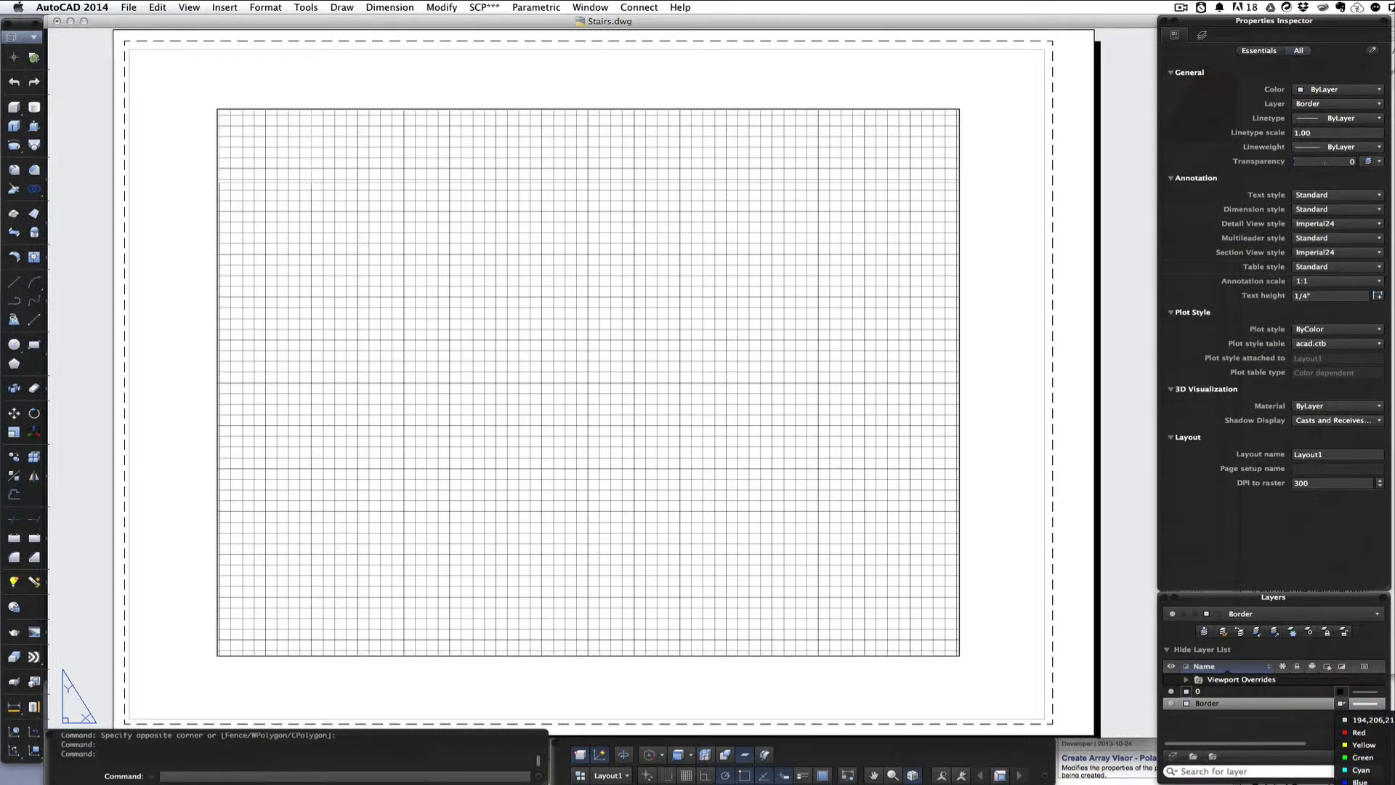
click(1358, 782)
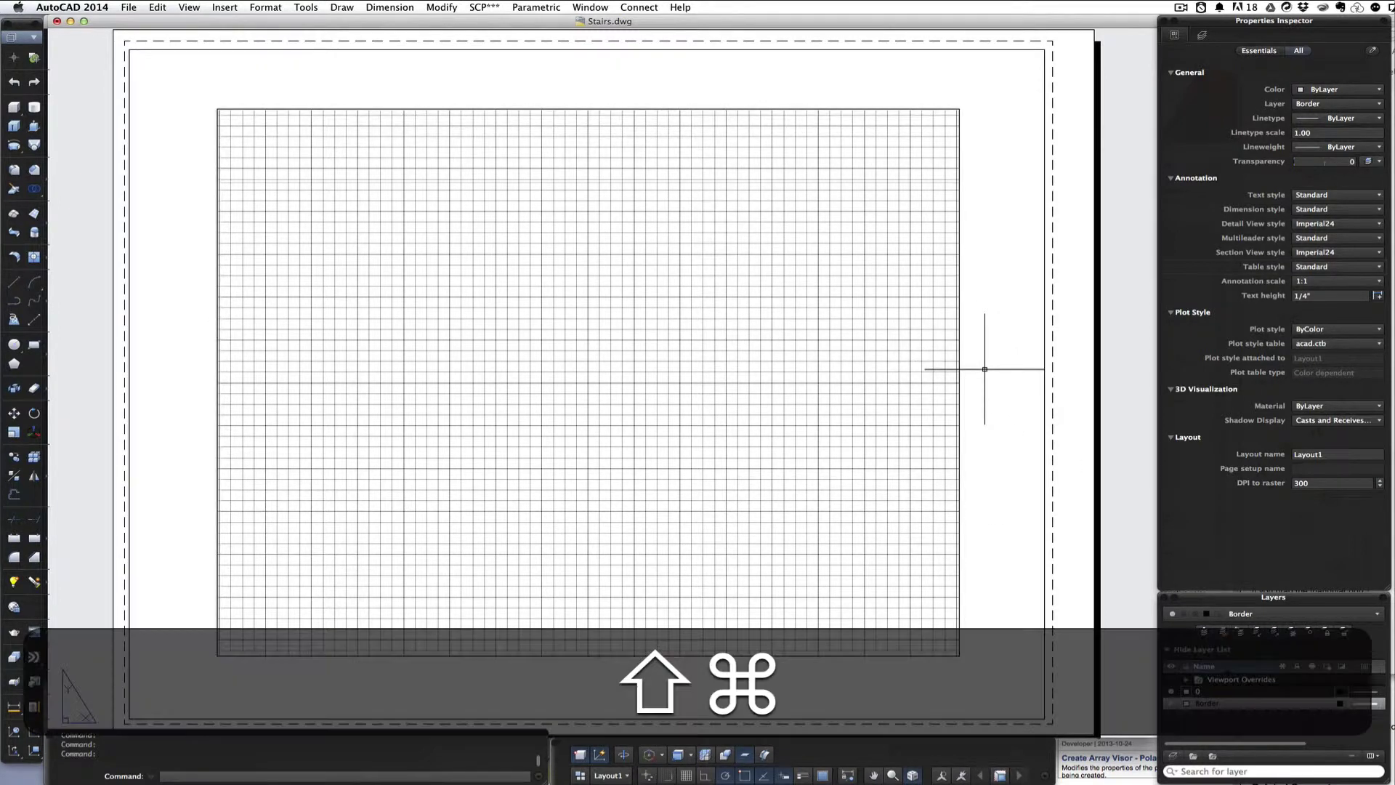
shift+super+click(985, 367)
key(Escape)
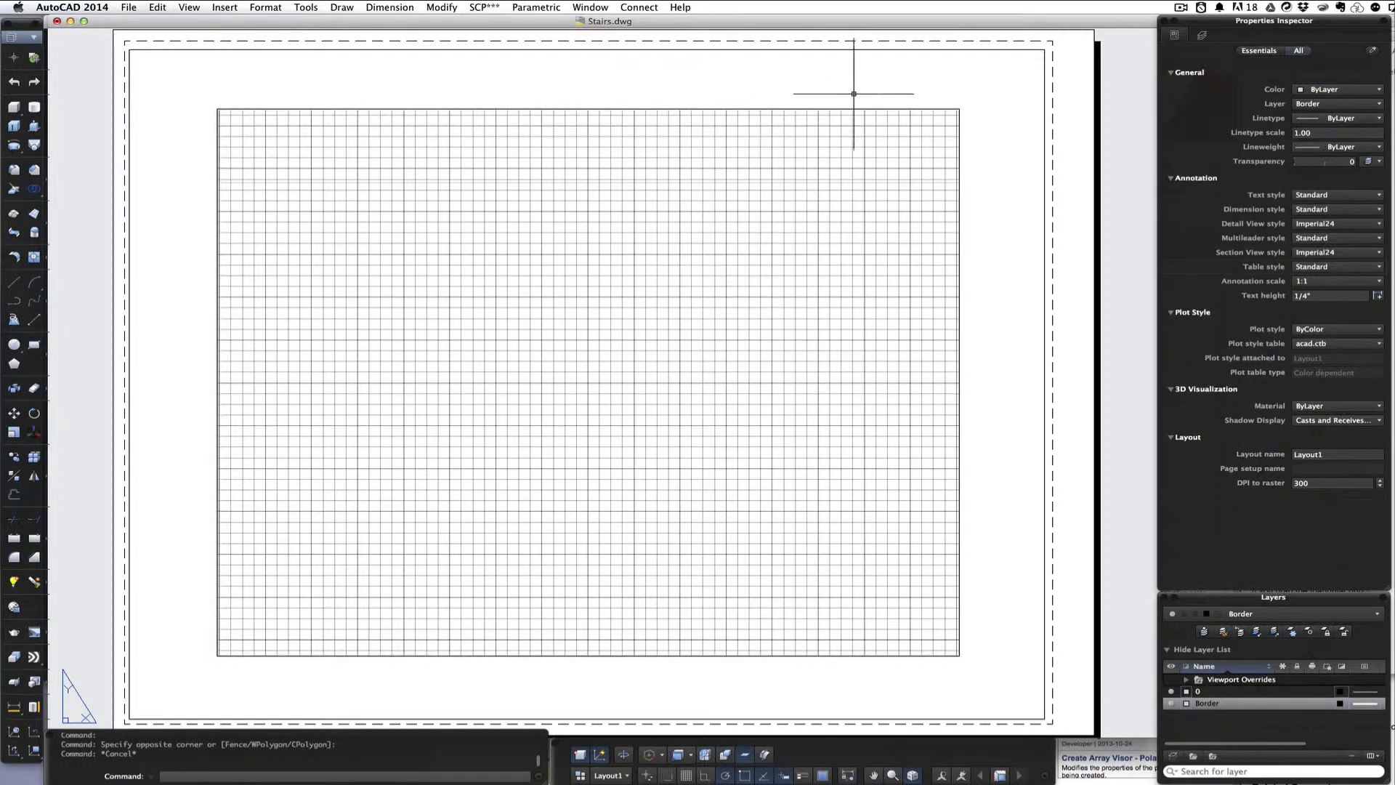
Step: Stretch the viewport's corners so it starts at the border's upper-left corner and measures about 5 3/4" wide by 3" high
click(978, 88)
click(922, 121)
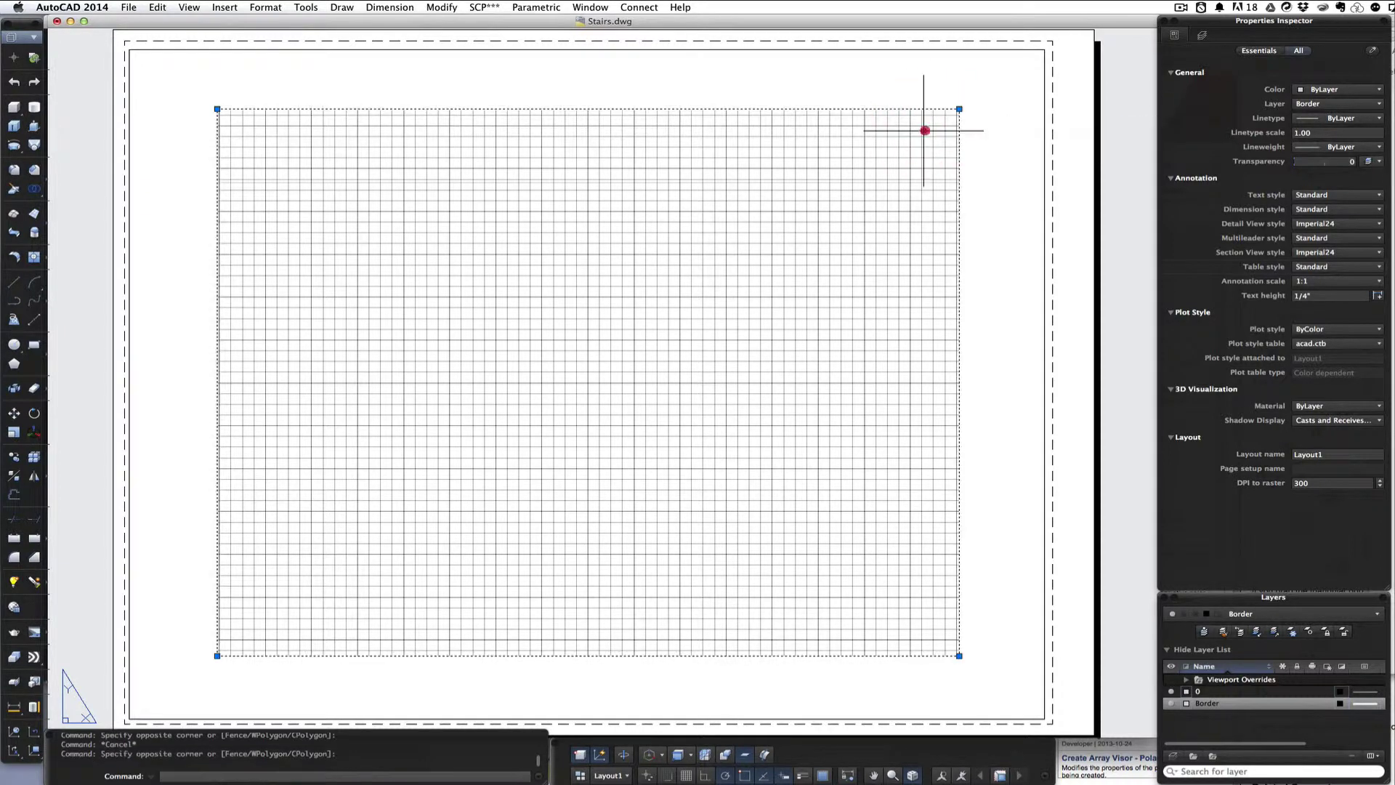
click(217, 108)
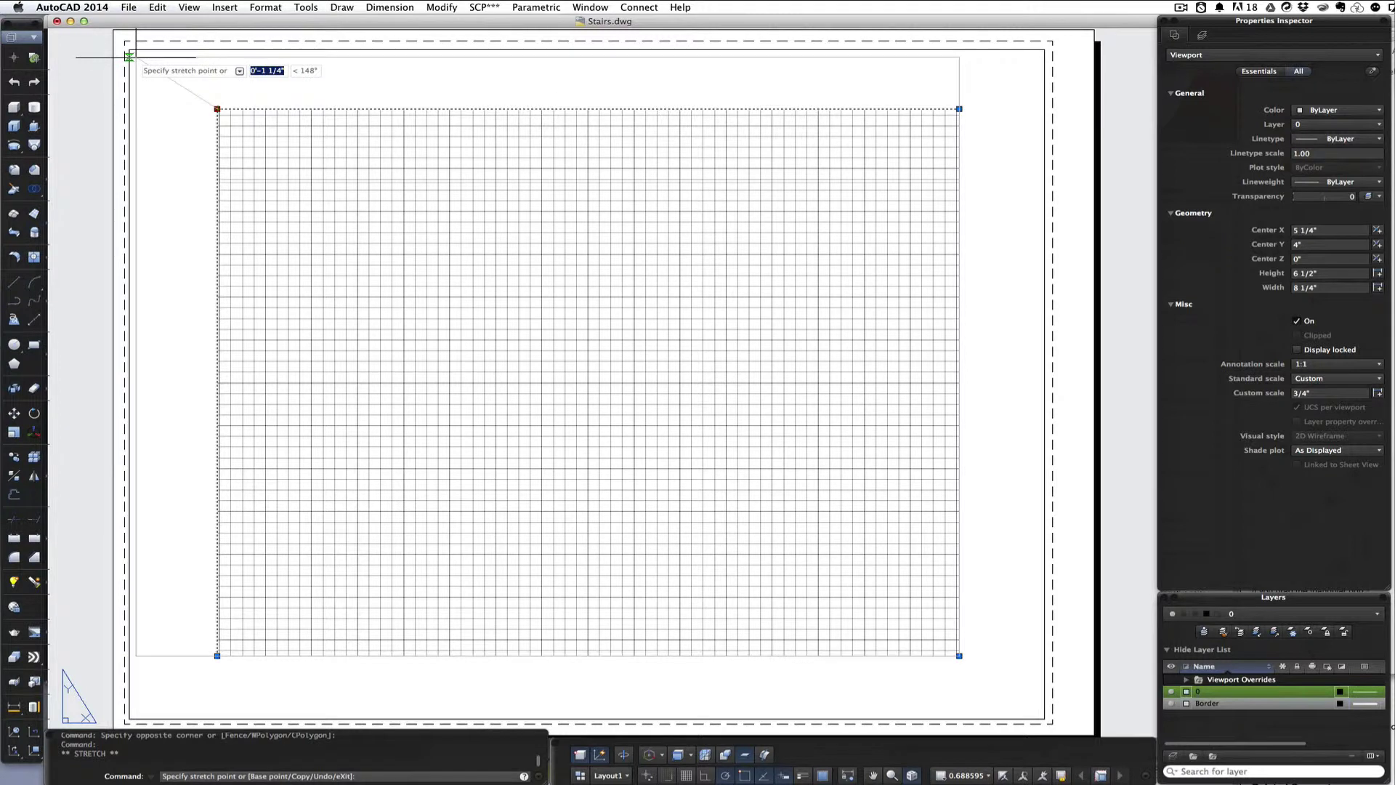
click(134, 53)
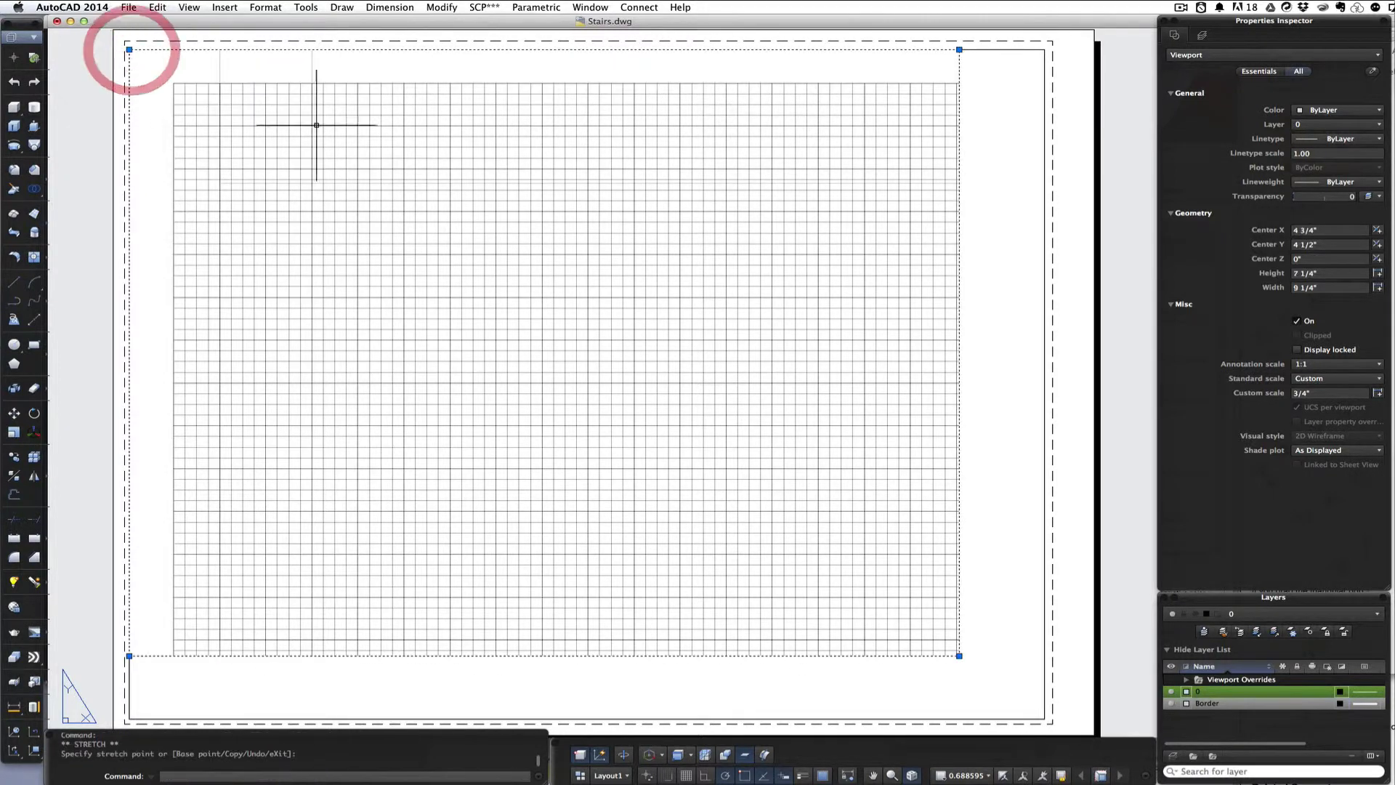
click(959, 656)
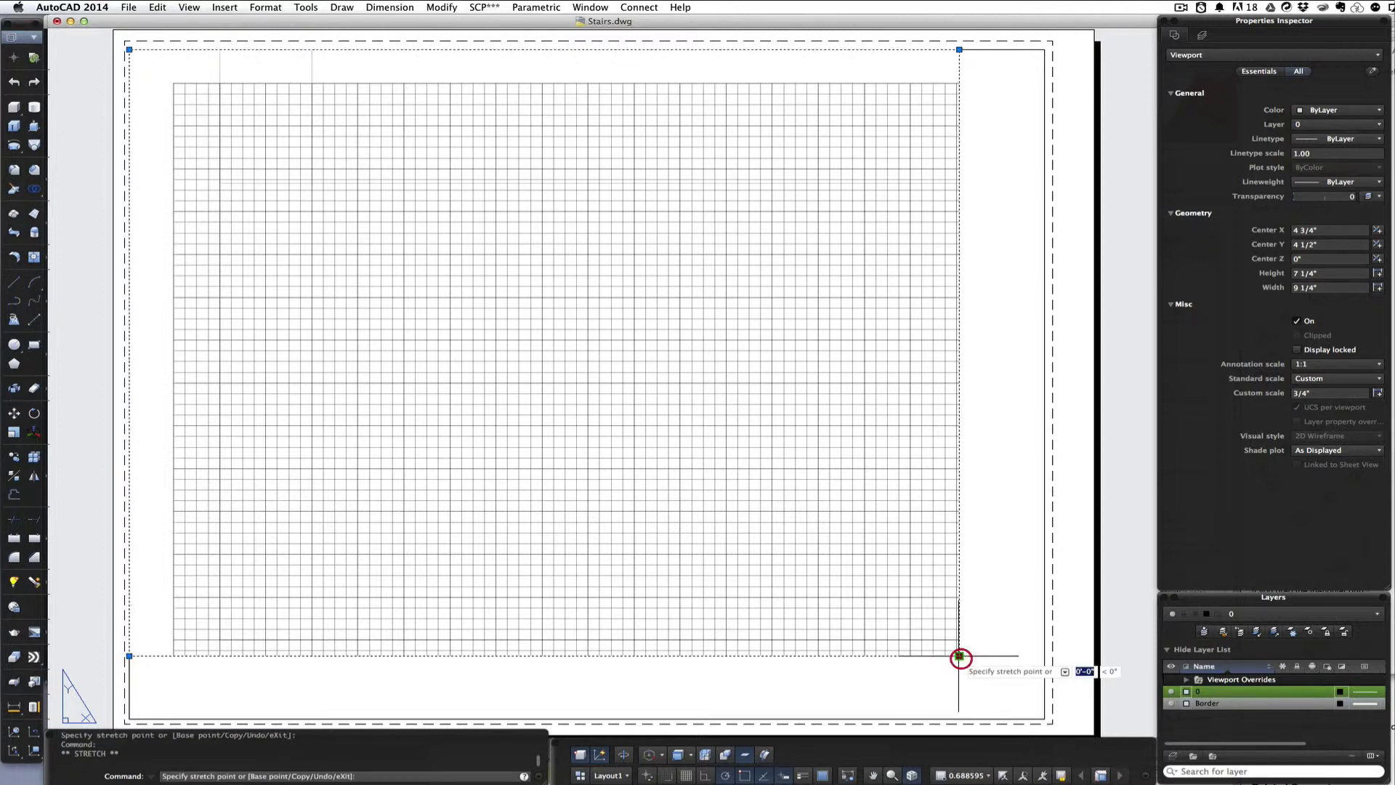
click(631, 290)
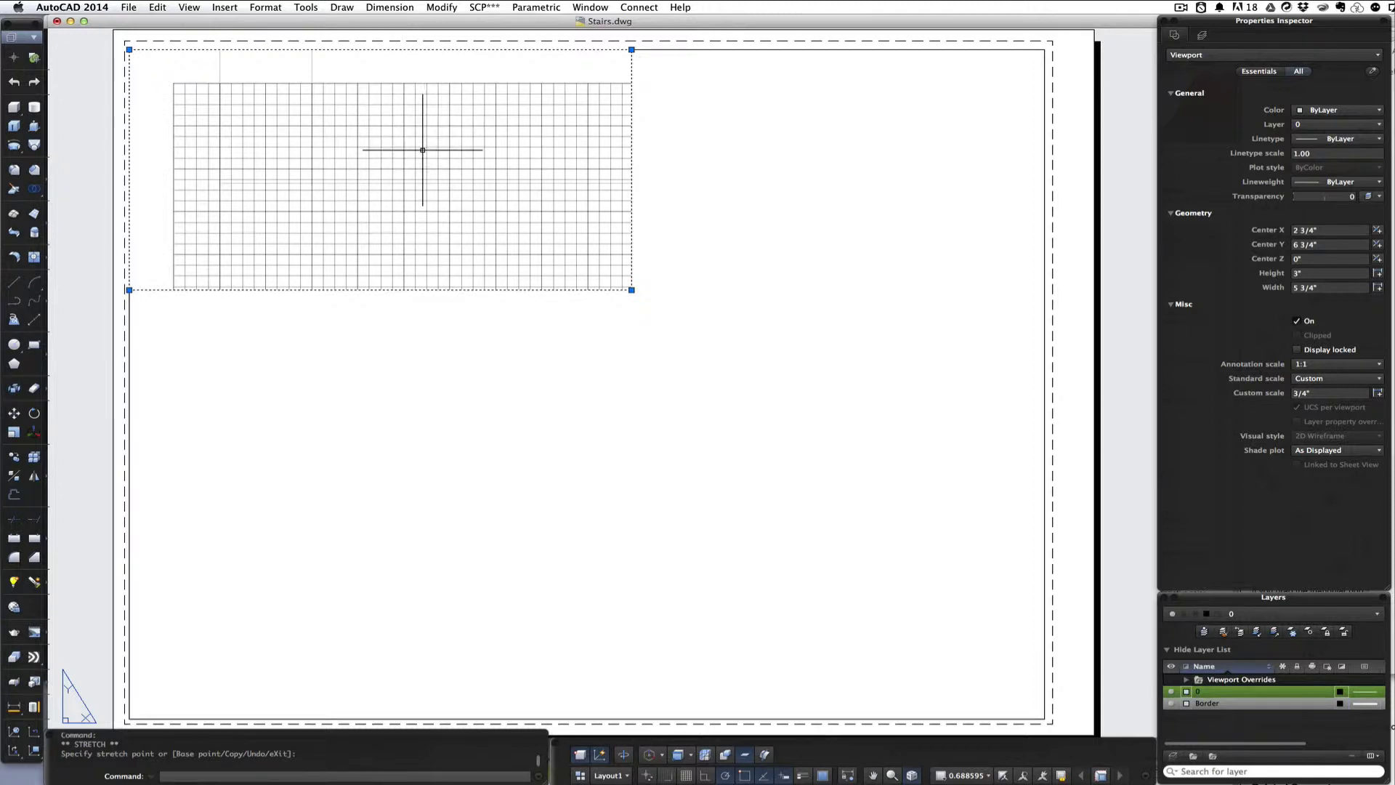
key(Escape)
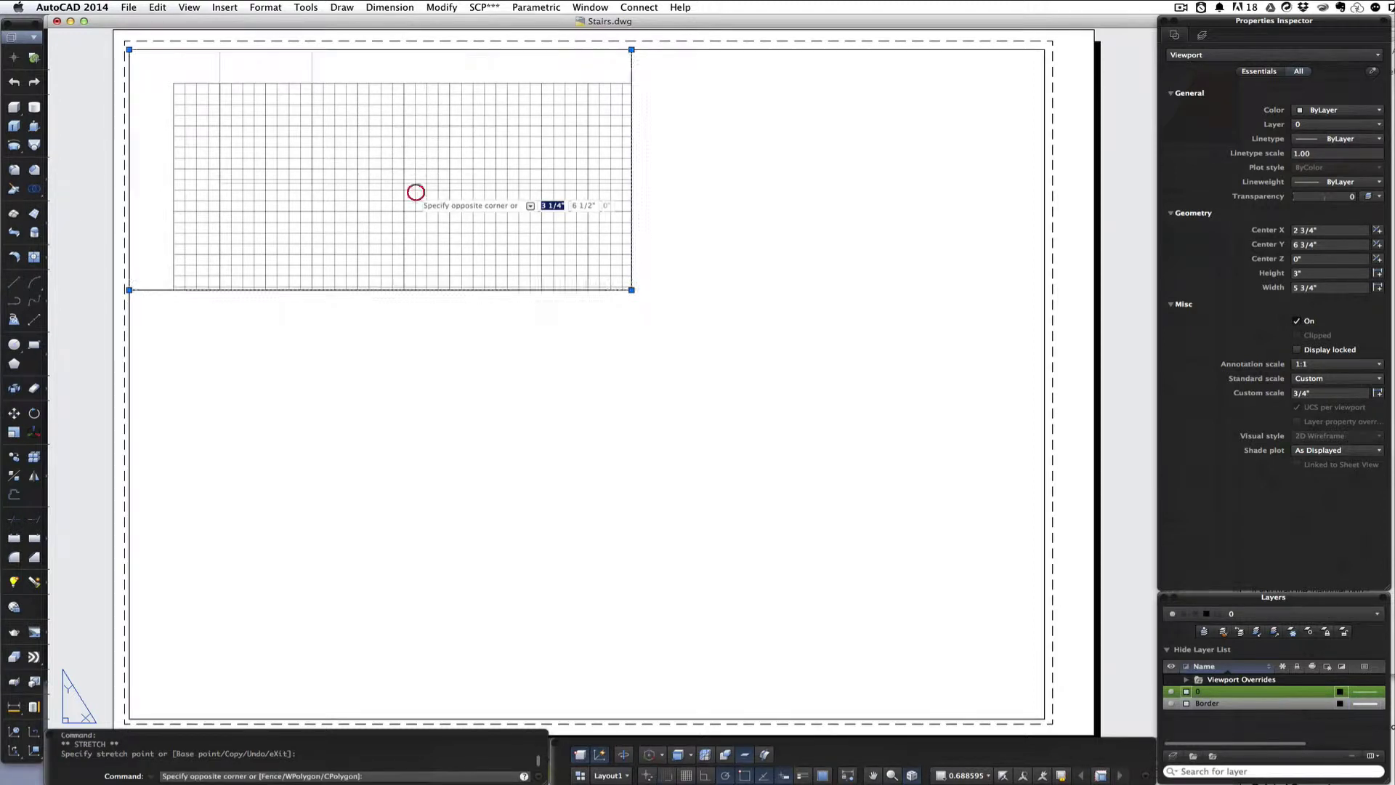
Step: Activate the viewport's model space and zoom it to show all of the model
double_click(416, 193)
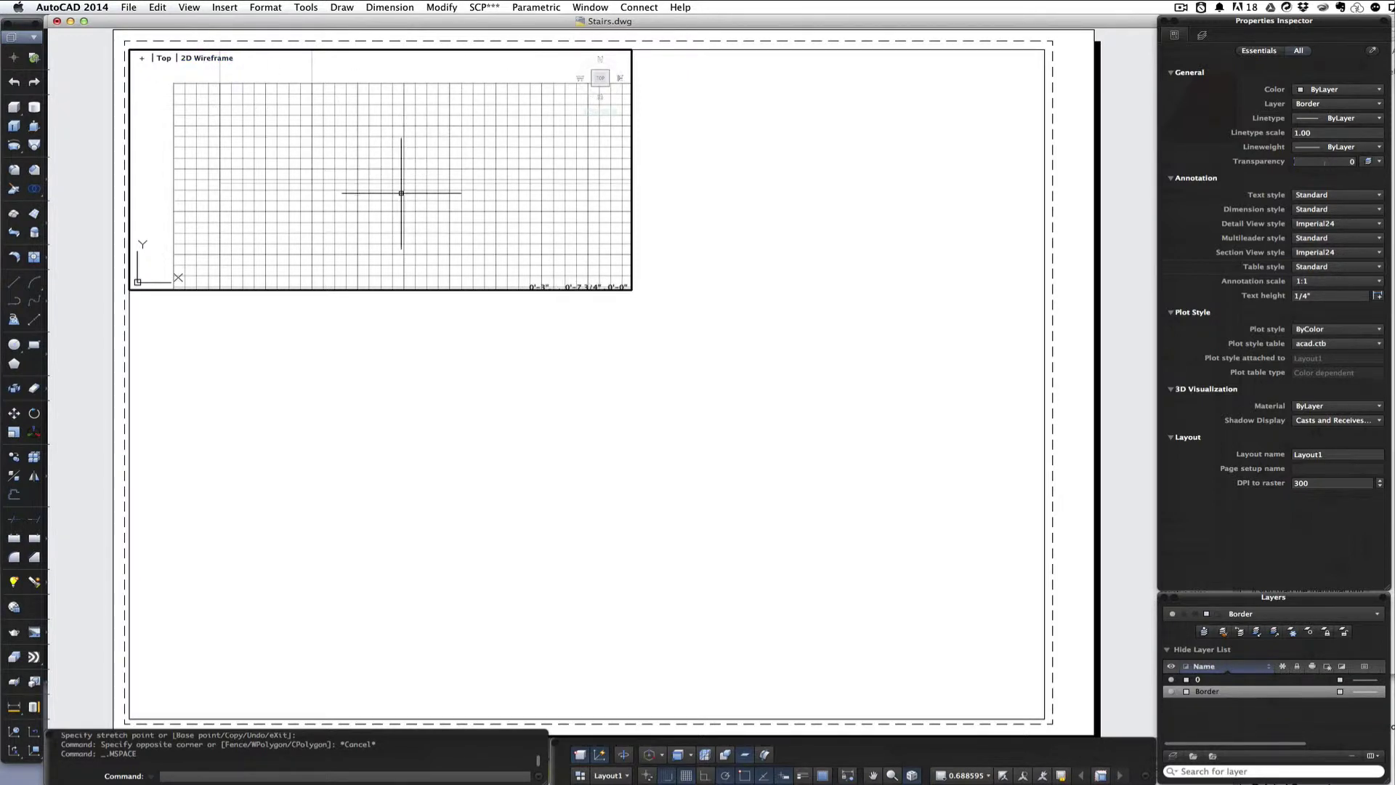
text(z)
key(Return)
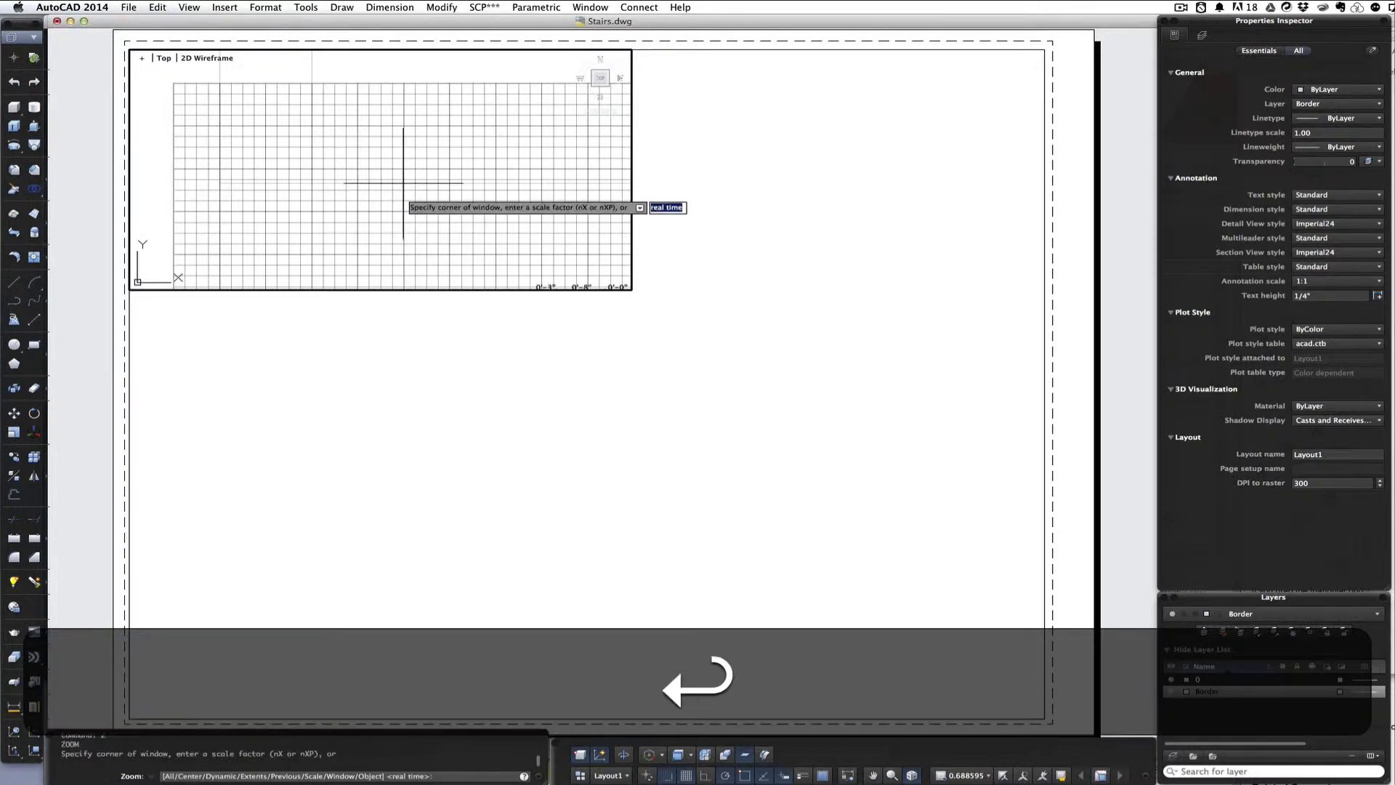
text(a)
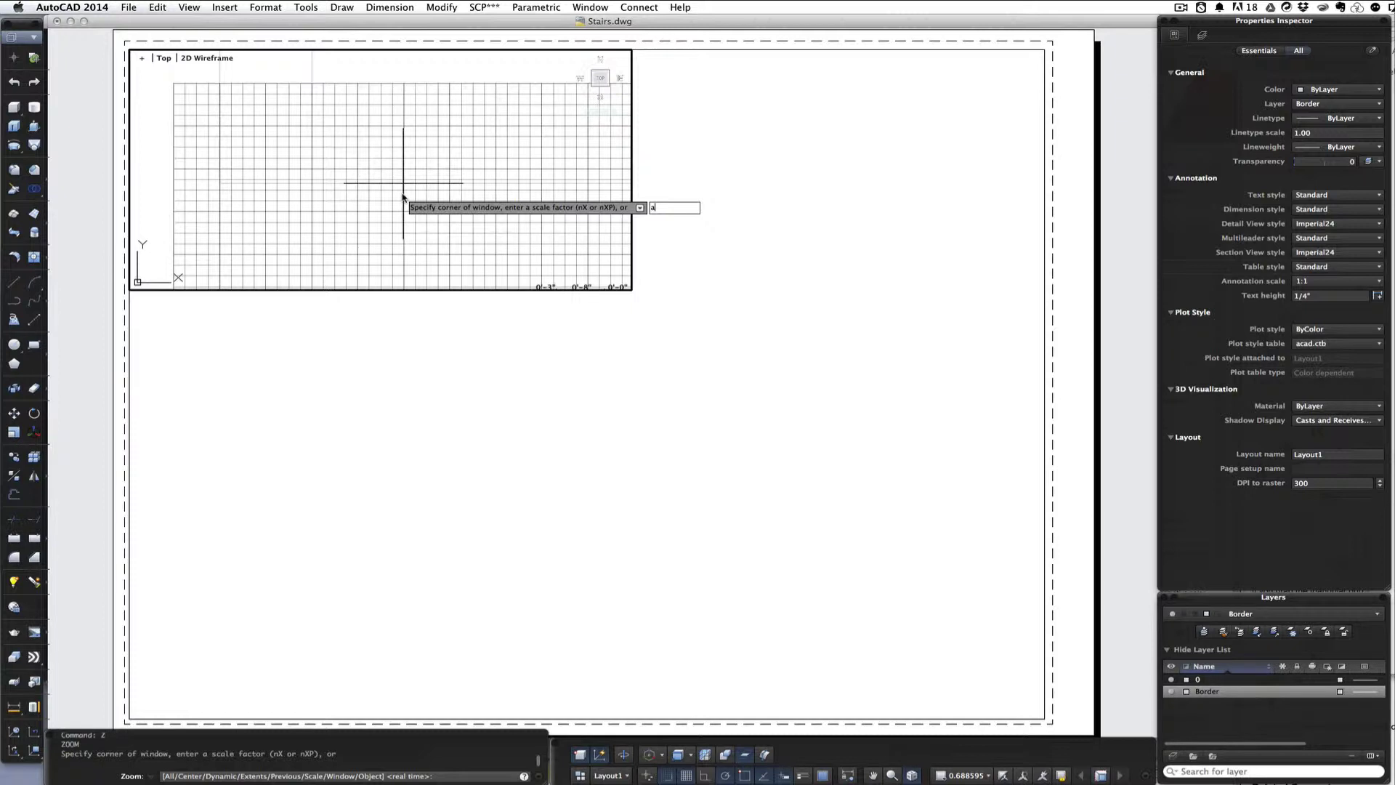
key(Return)
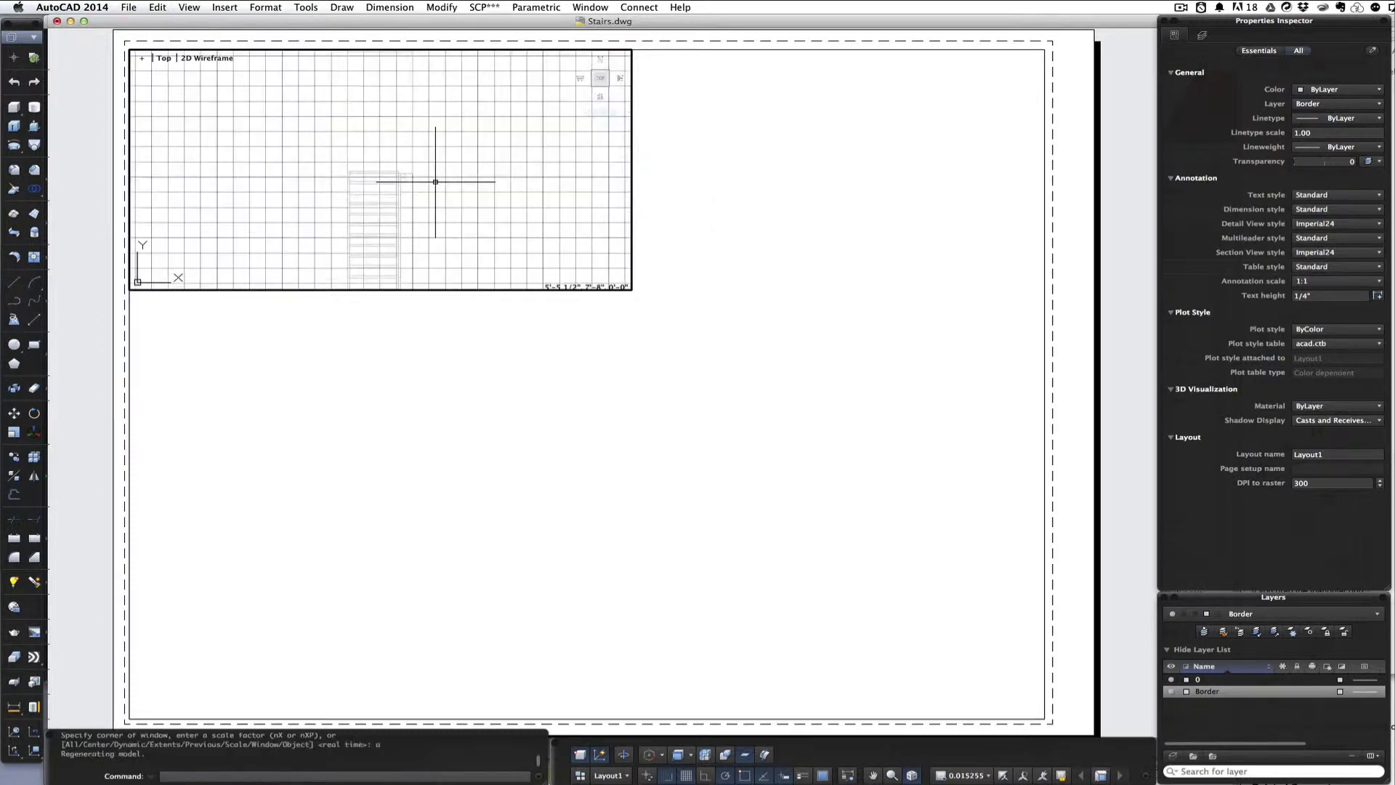
click(378, 218)
click(350, 228)
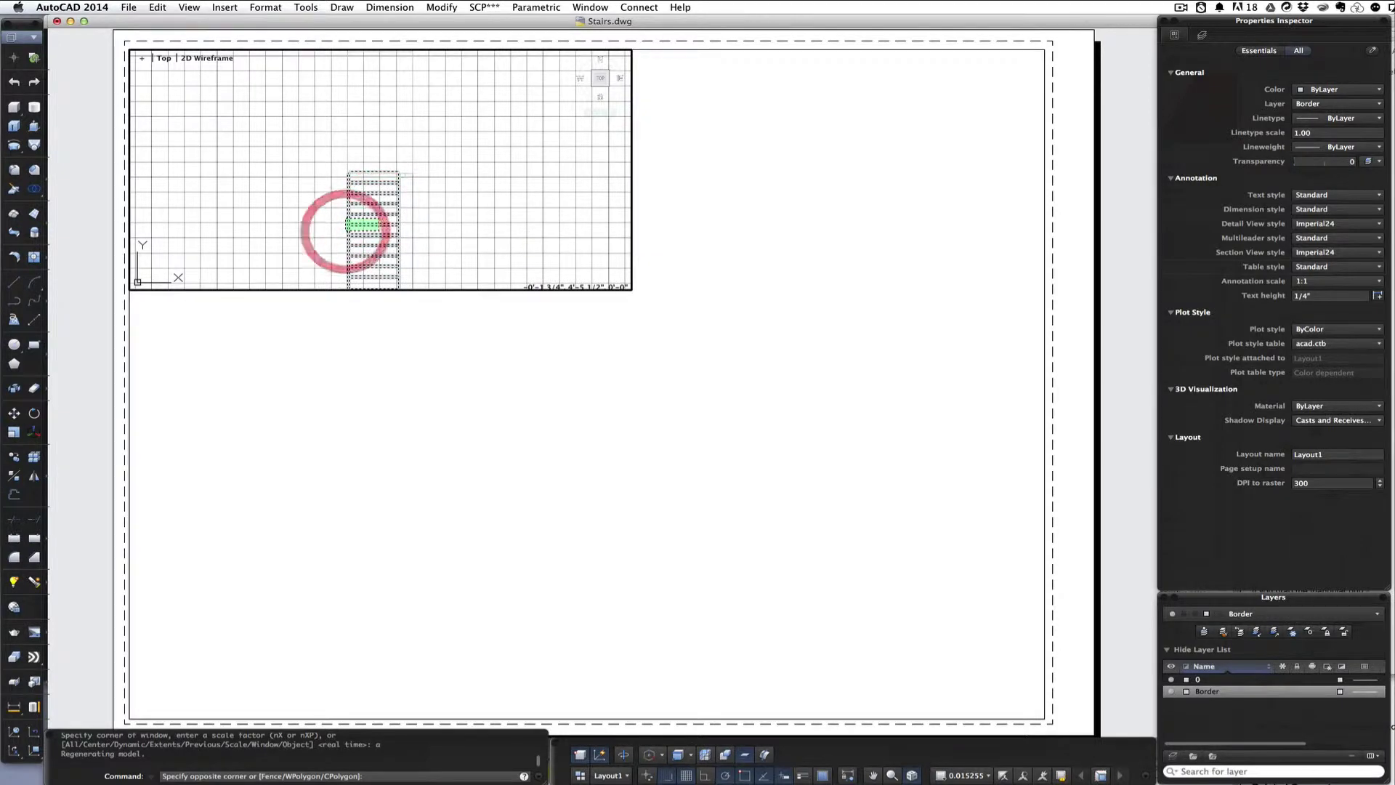
key(super+z)
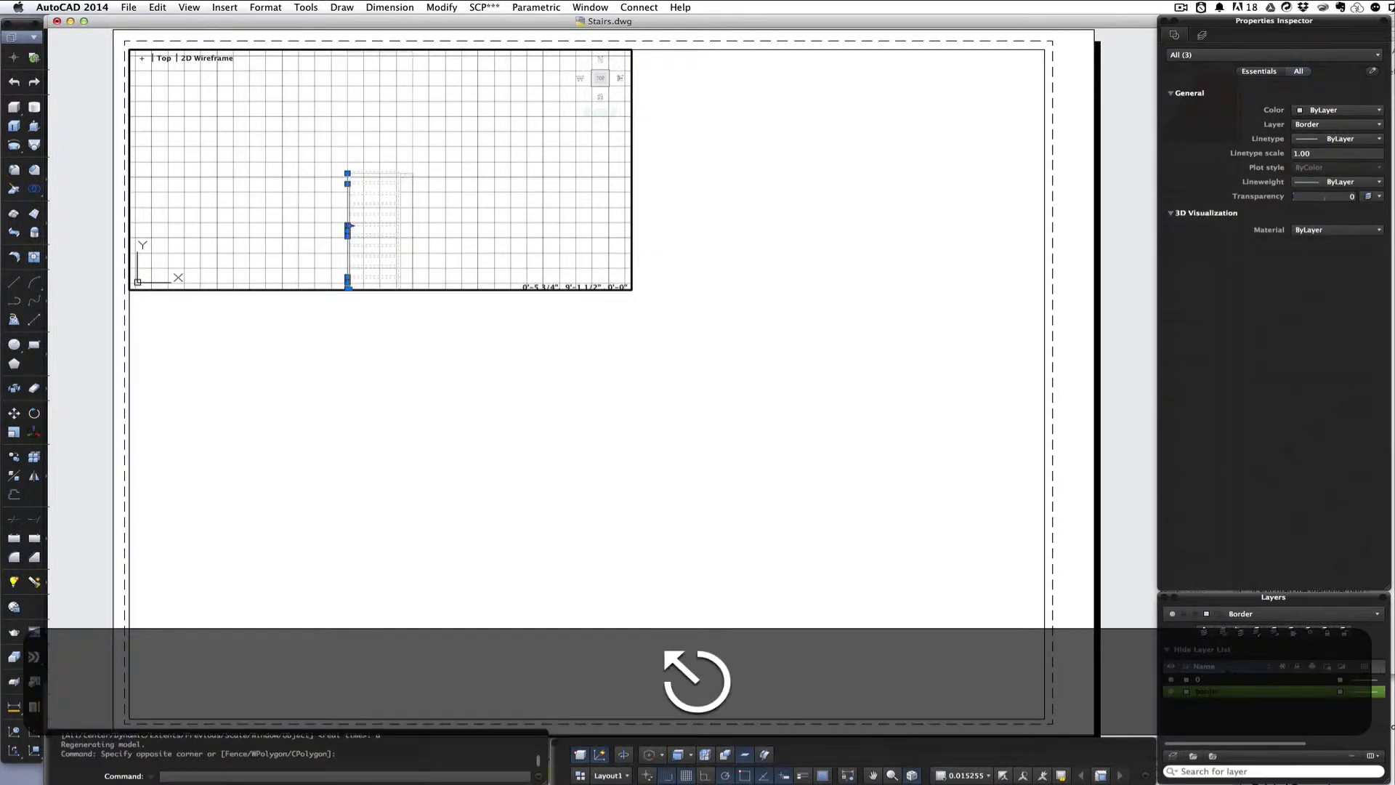
key(Escape)
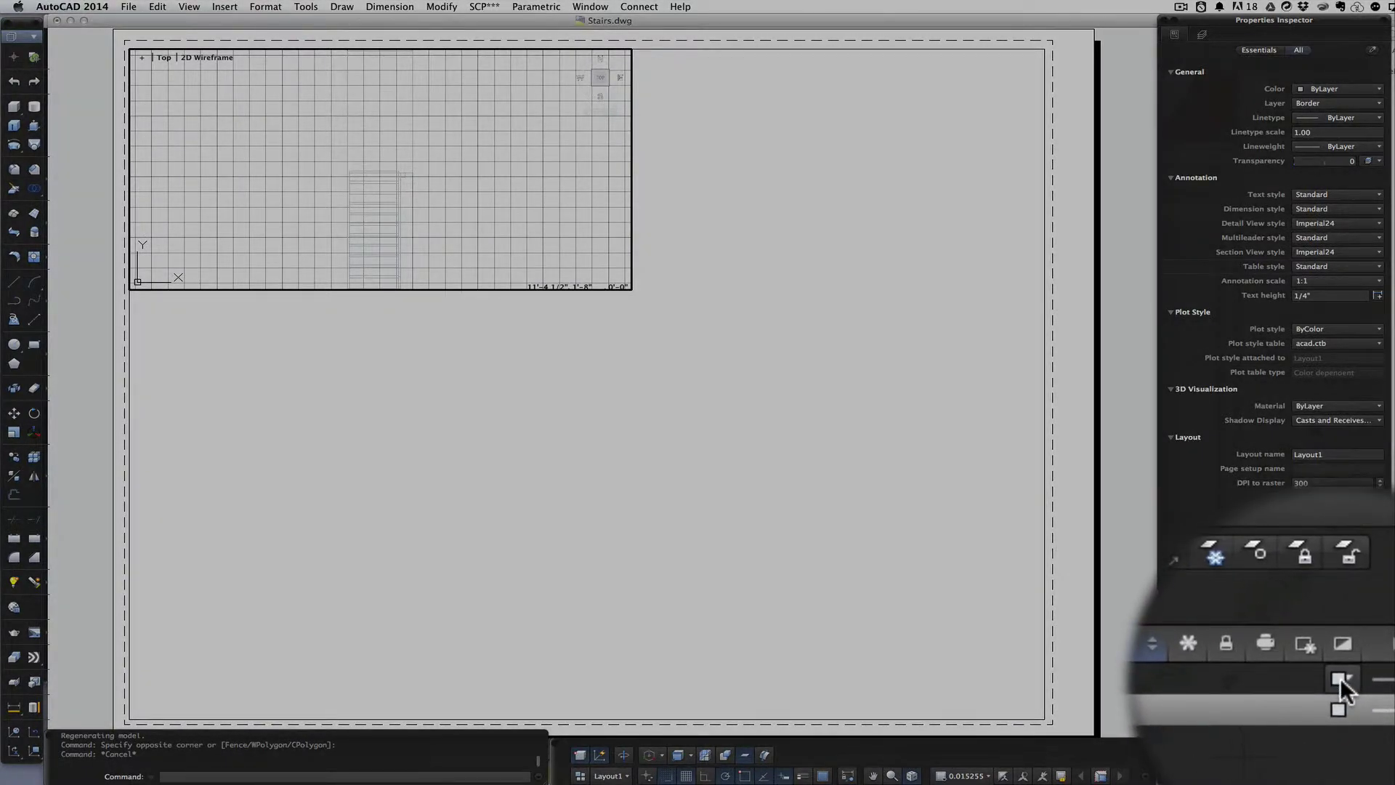
Step: Set the viewport color of layers 0 and Border to black index color 250 inside the active viewport
click(1340, 677)
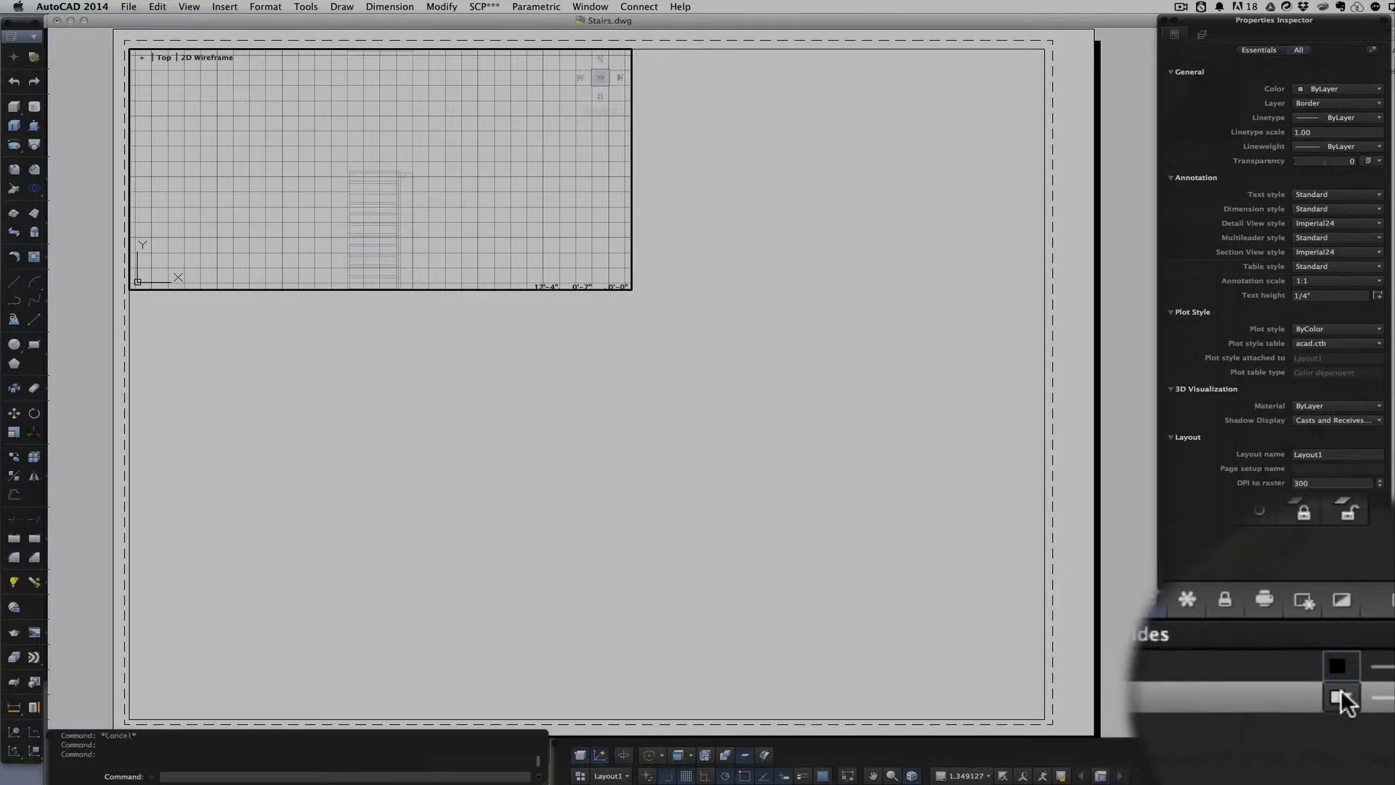
click(1339, 697)
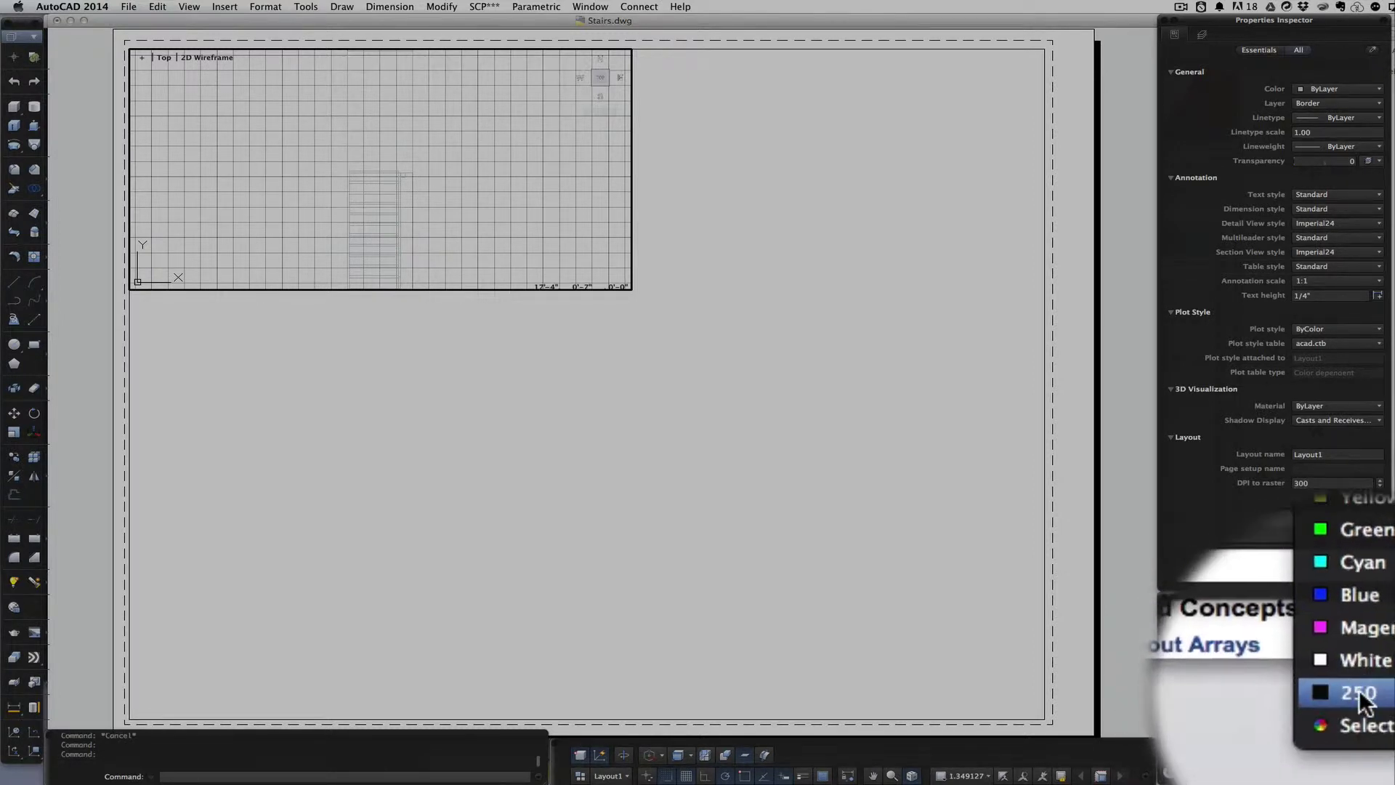
click(1357, 694)
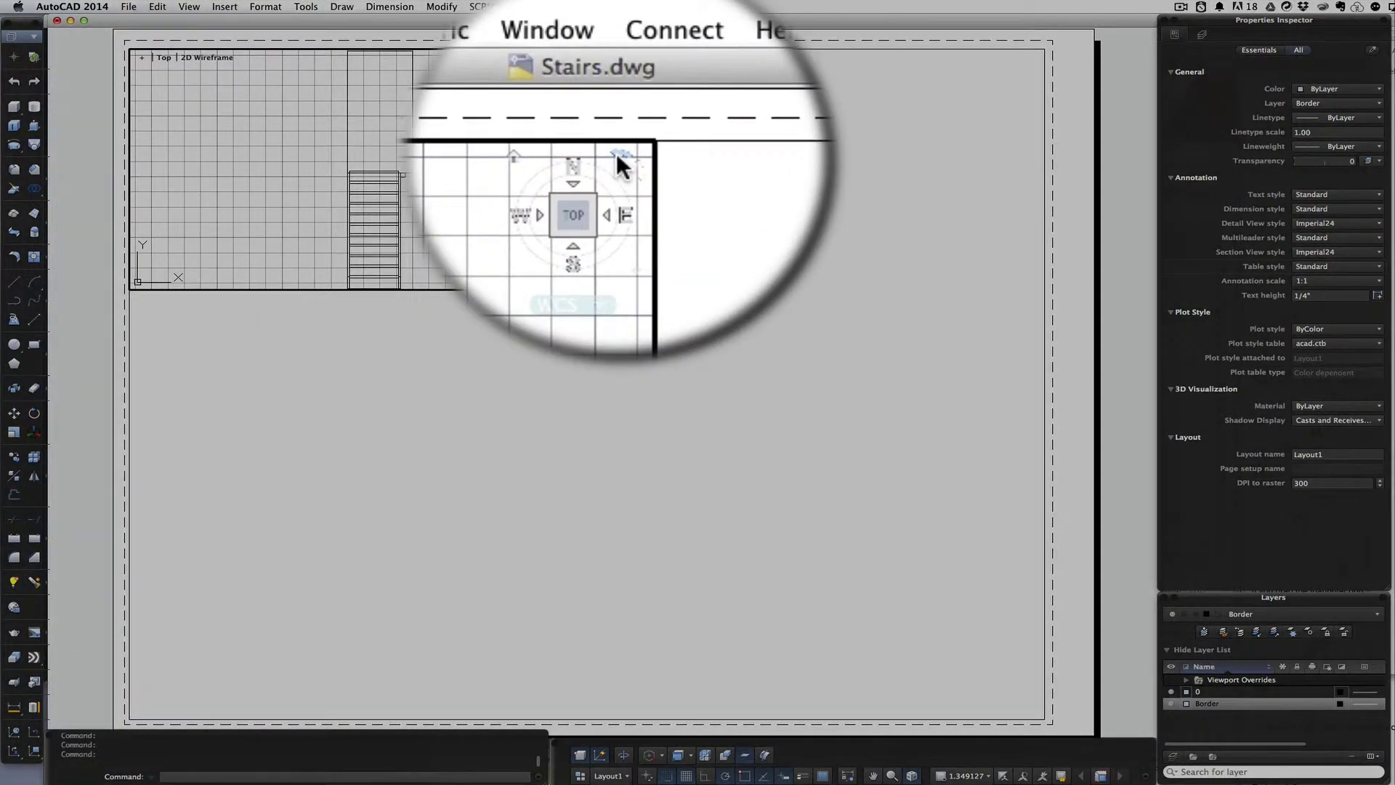
Step: Rotate the viewport's top view 90° counterclockwise so the stairs run horizontally, and turn off its grid before returning to paper space
click(619, 154)
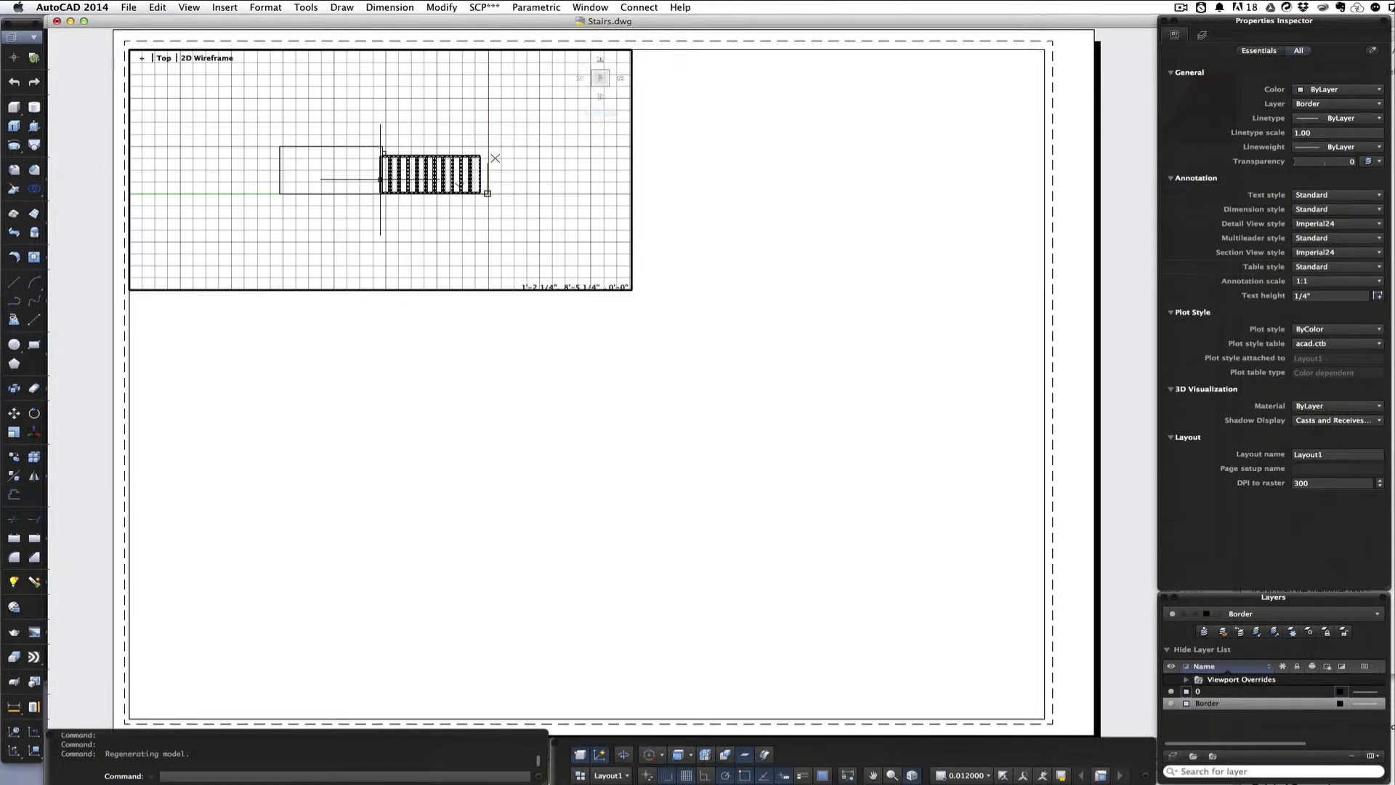
scroll(380, 180, up, 5)
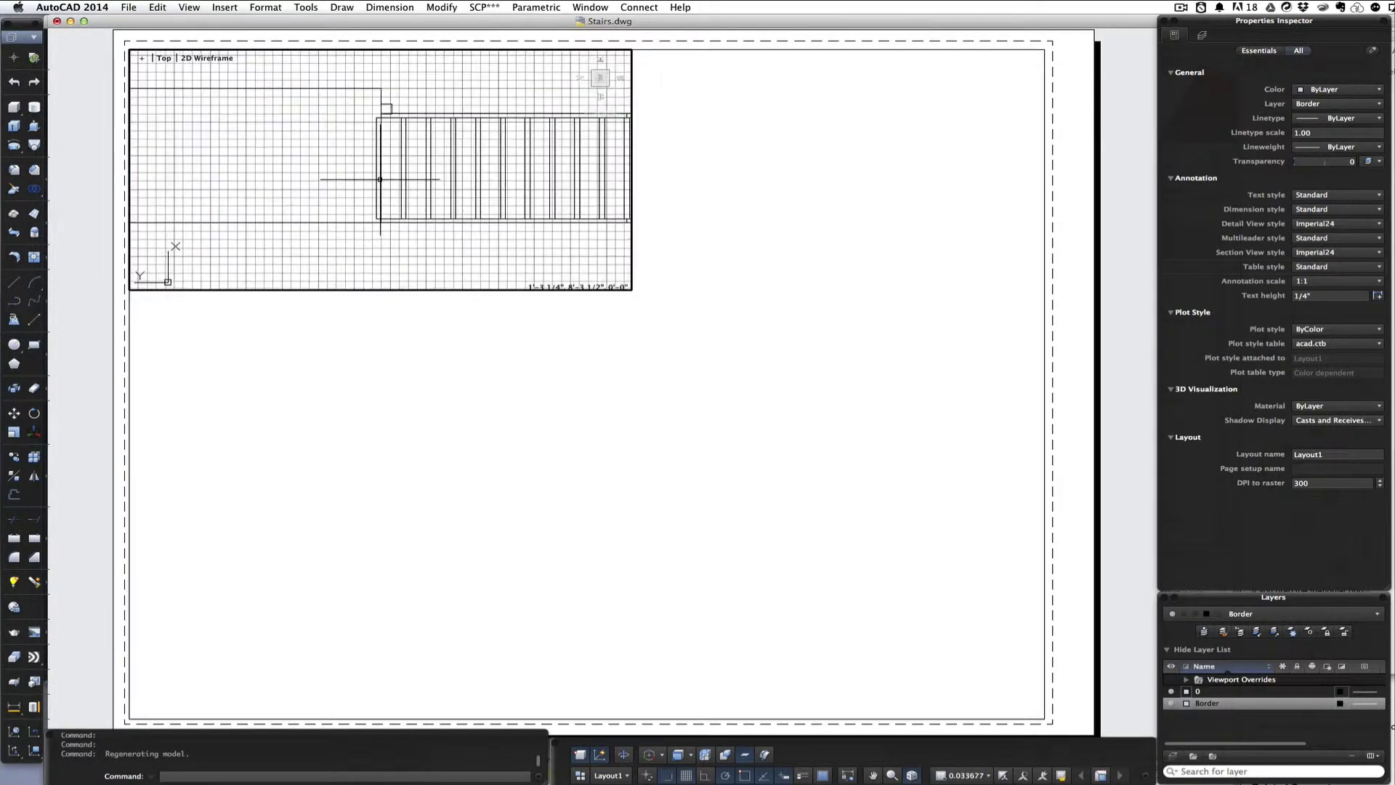
scroll(380, 179, down, 3)
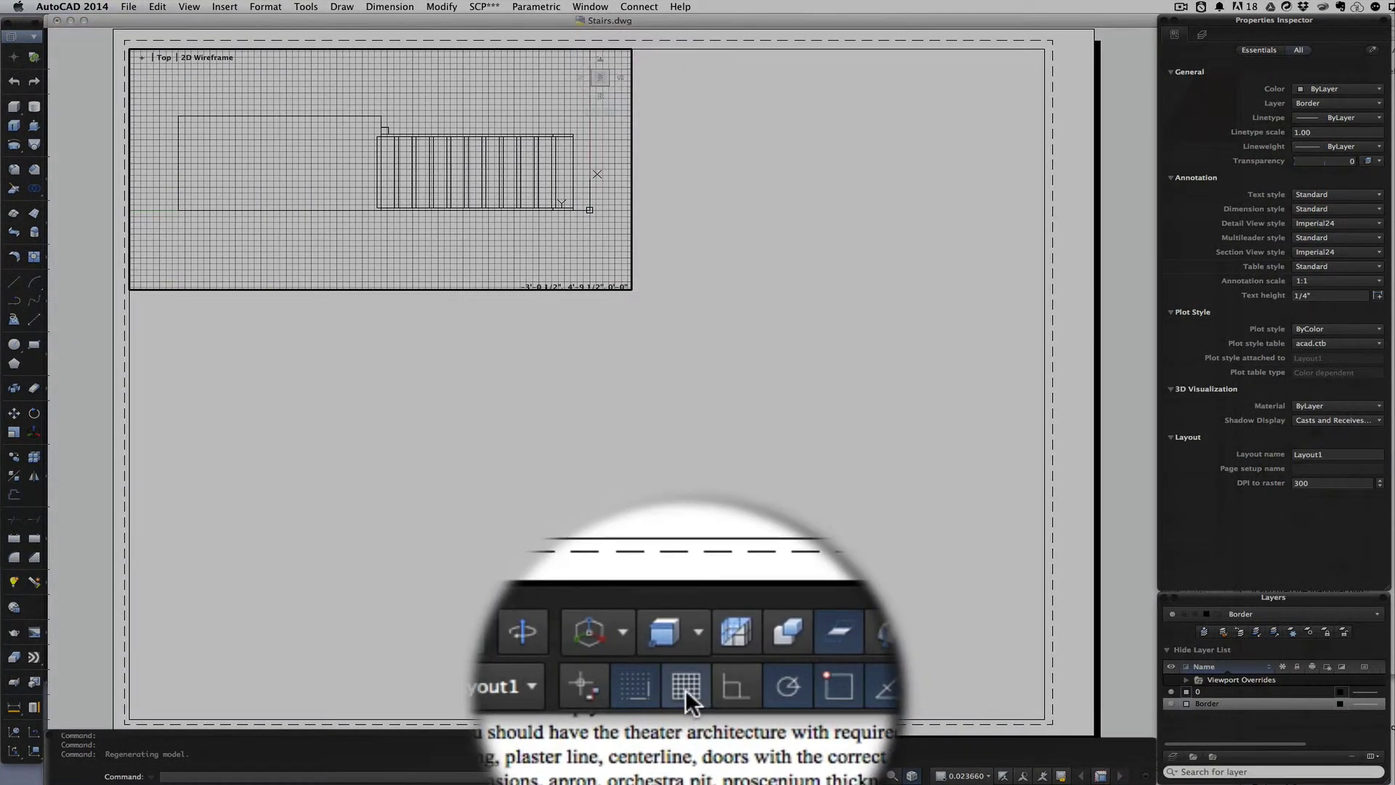
click(686, 775)
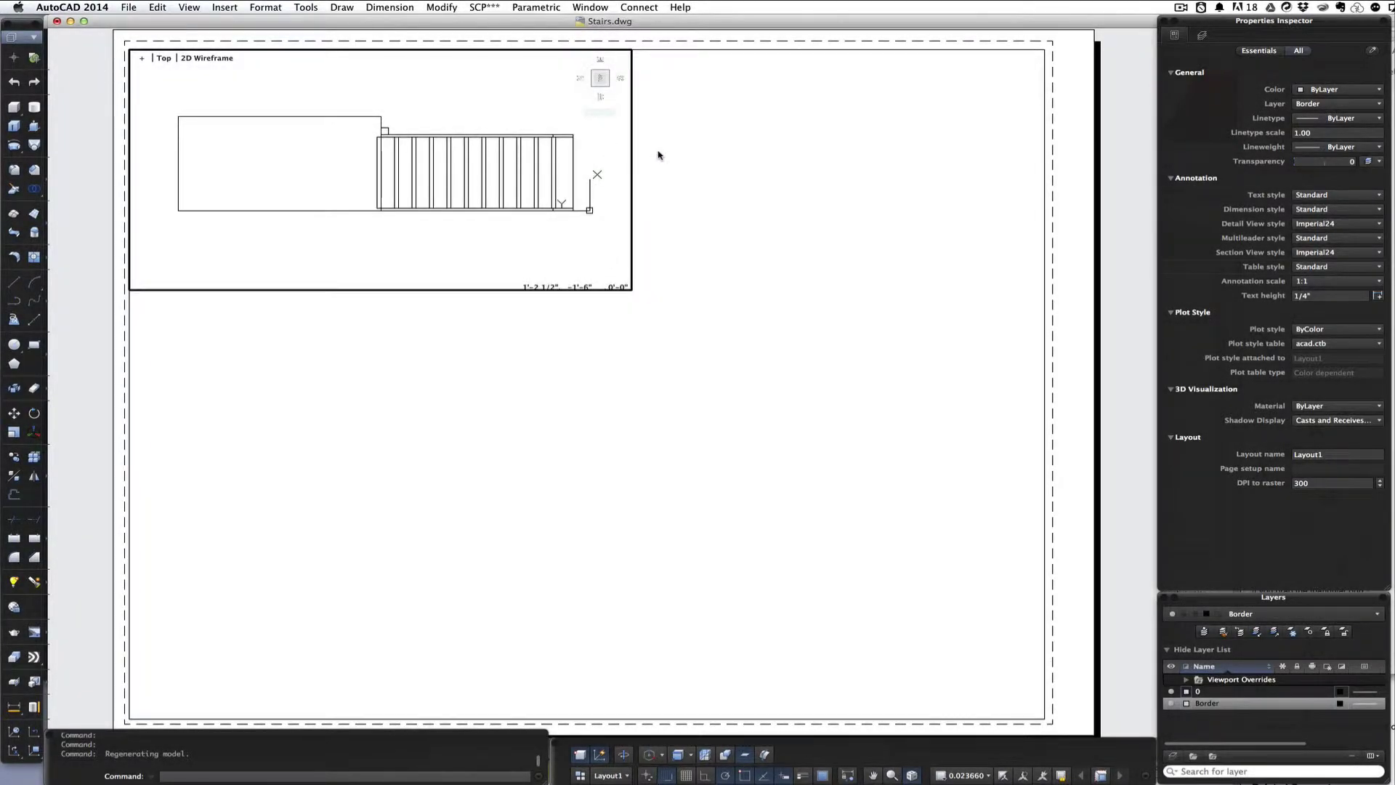
click(703, 118)
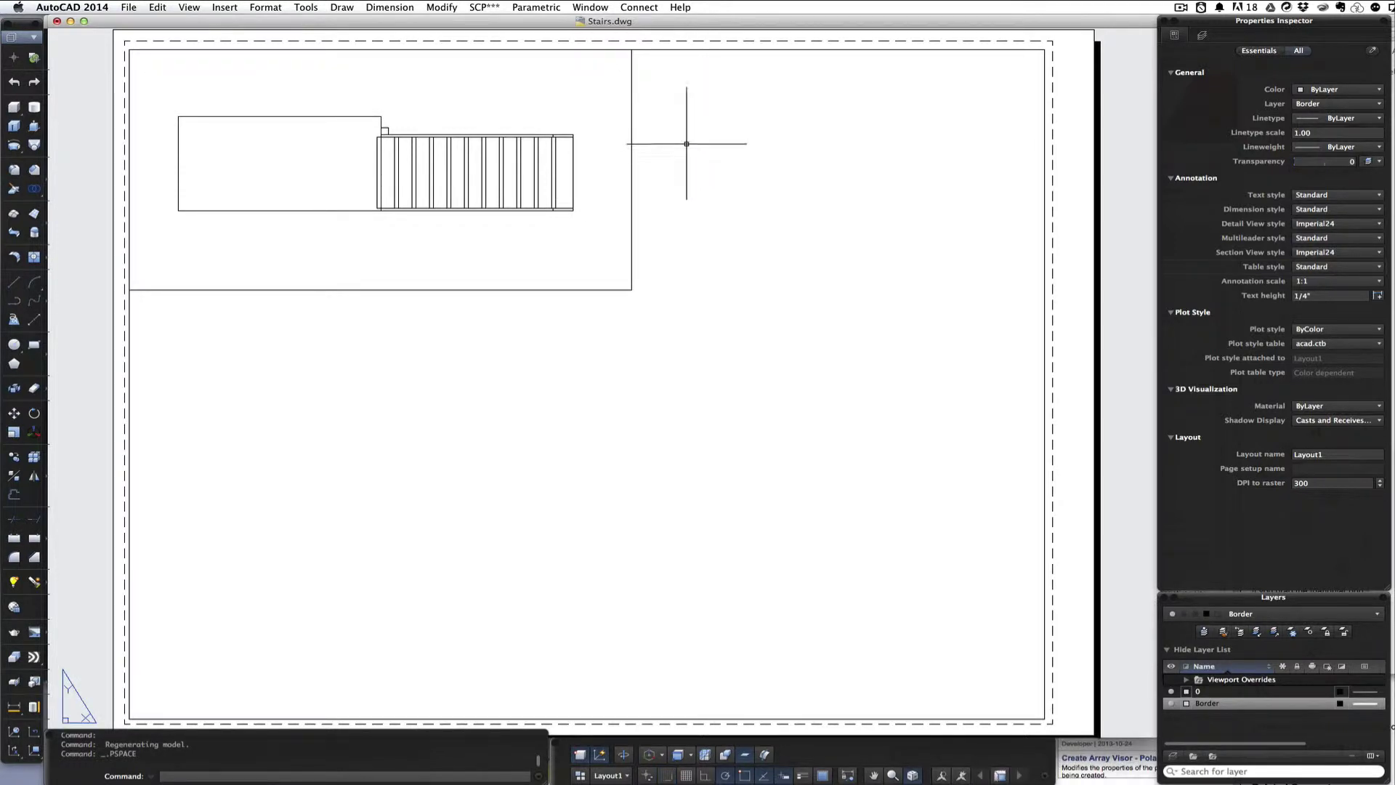
Step: Copy the top-view viewport and paste the duplicate directly below it, aligned with the border's left edge
click(640, 163)
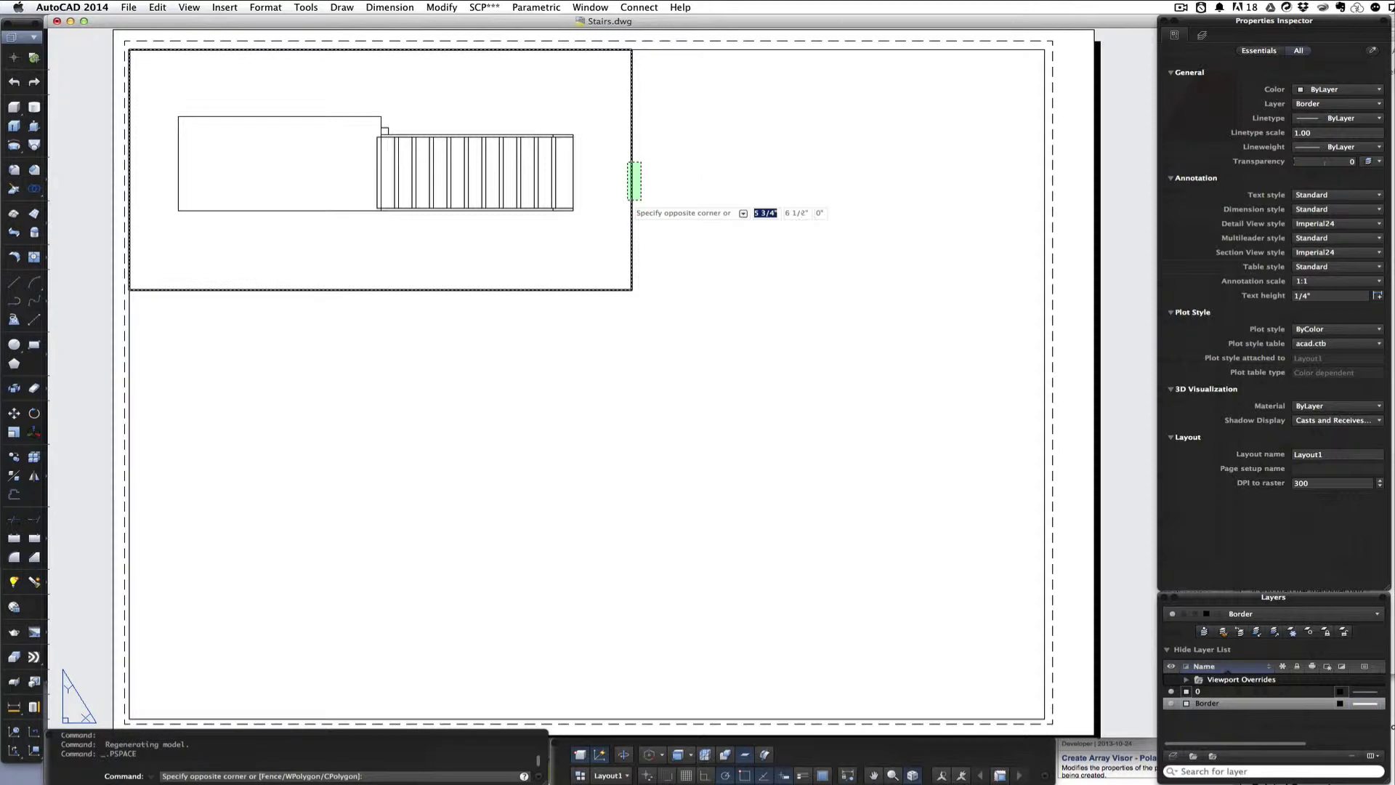
click(627, 200)
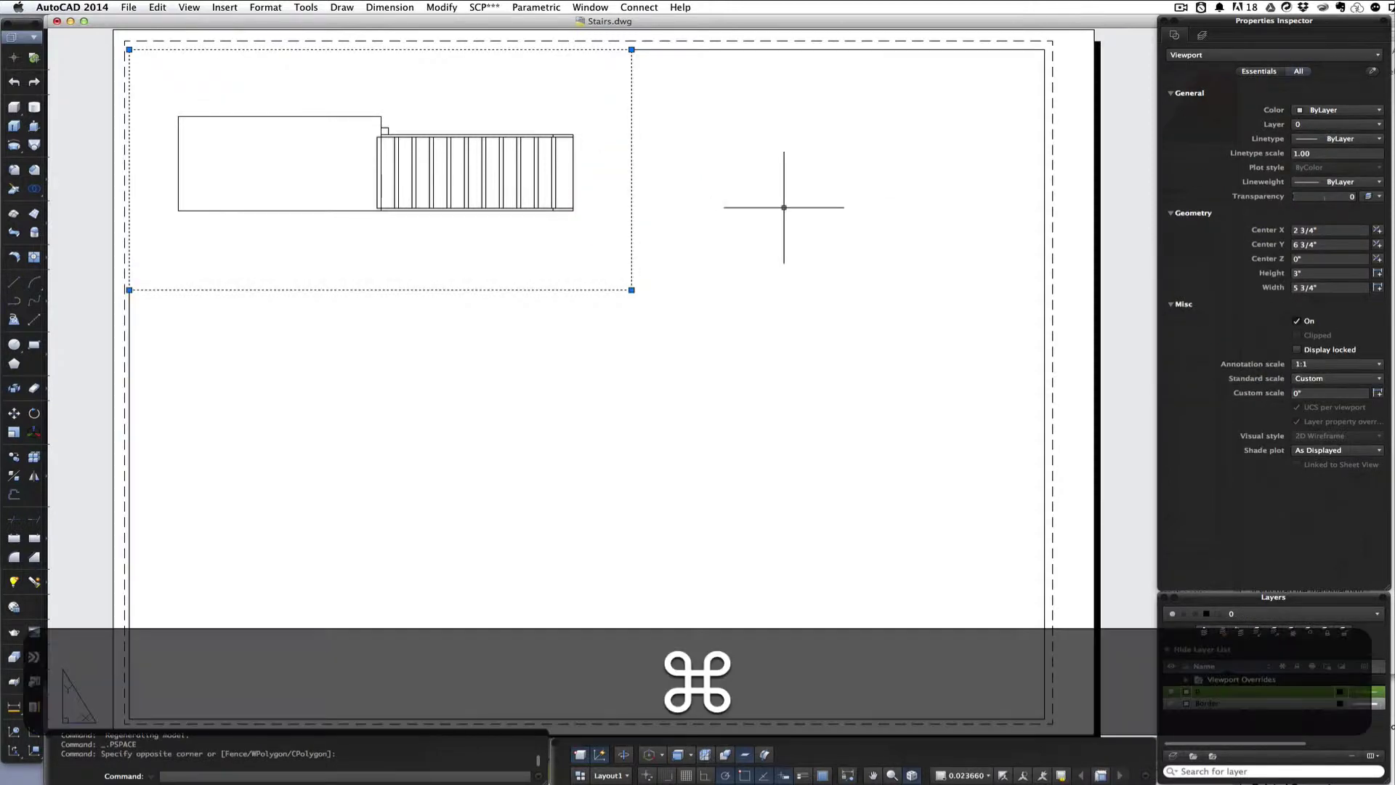
key(super+c)
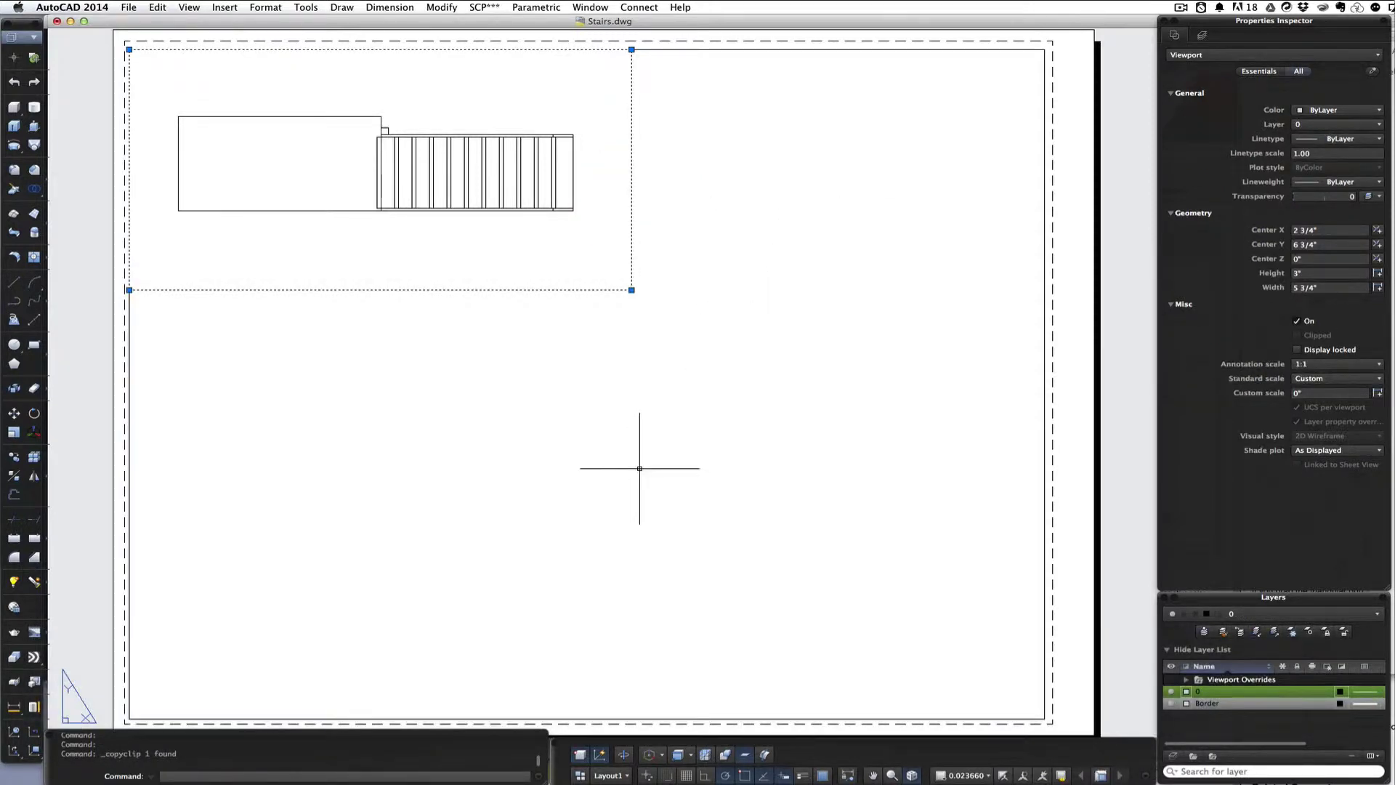
key(super+v)
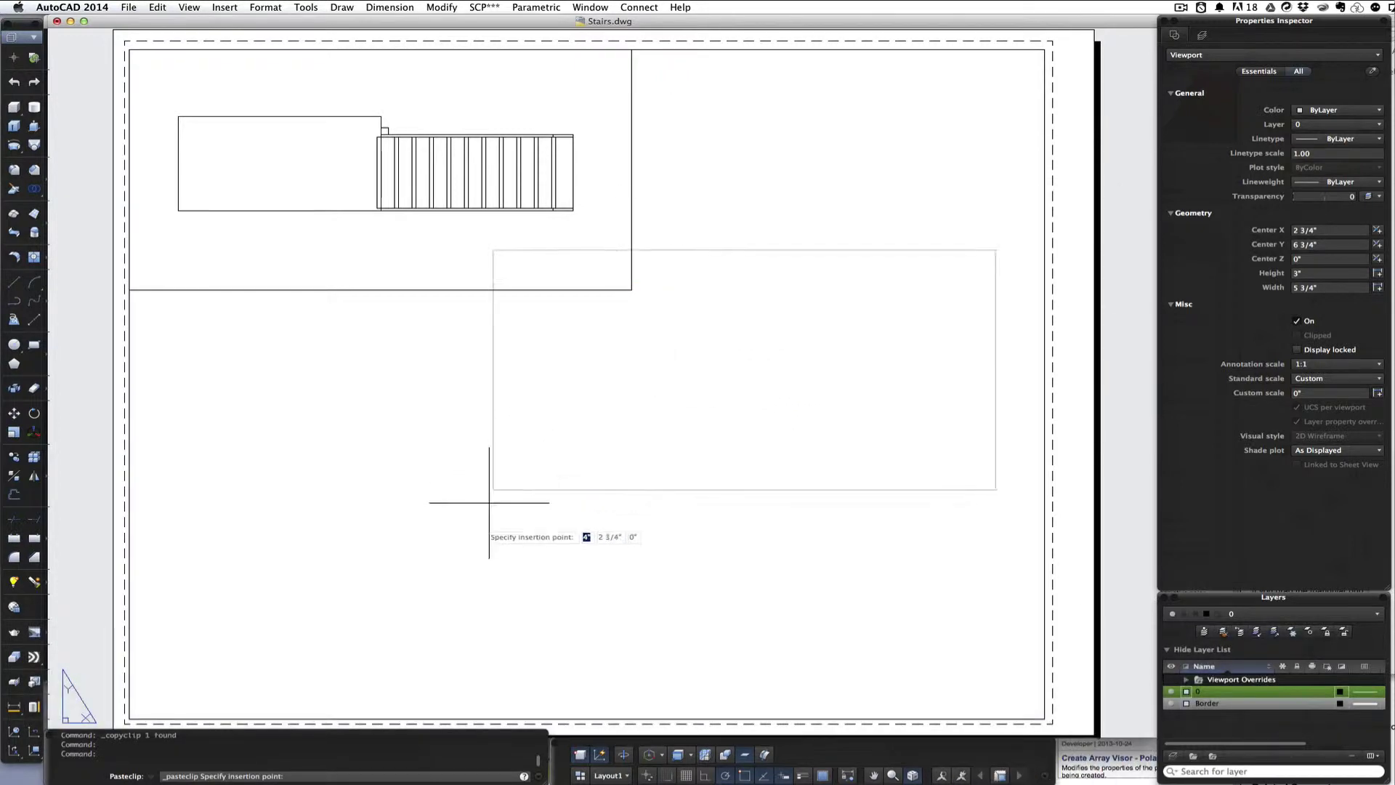
click(129, 531)
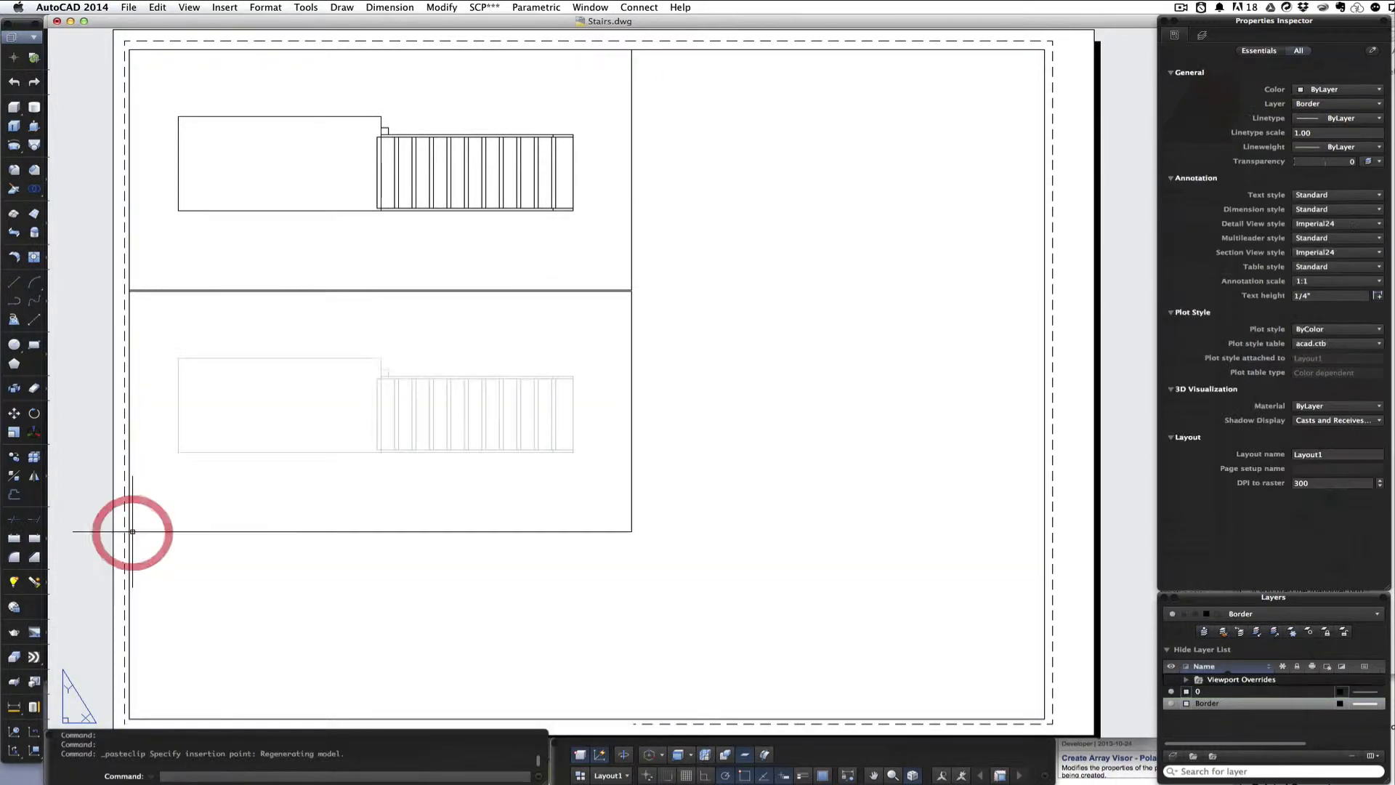
click(531, 531)
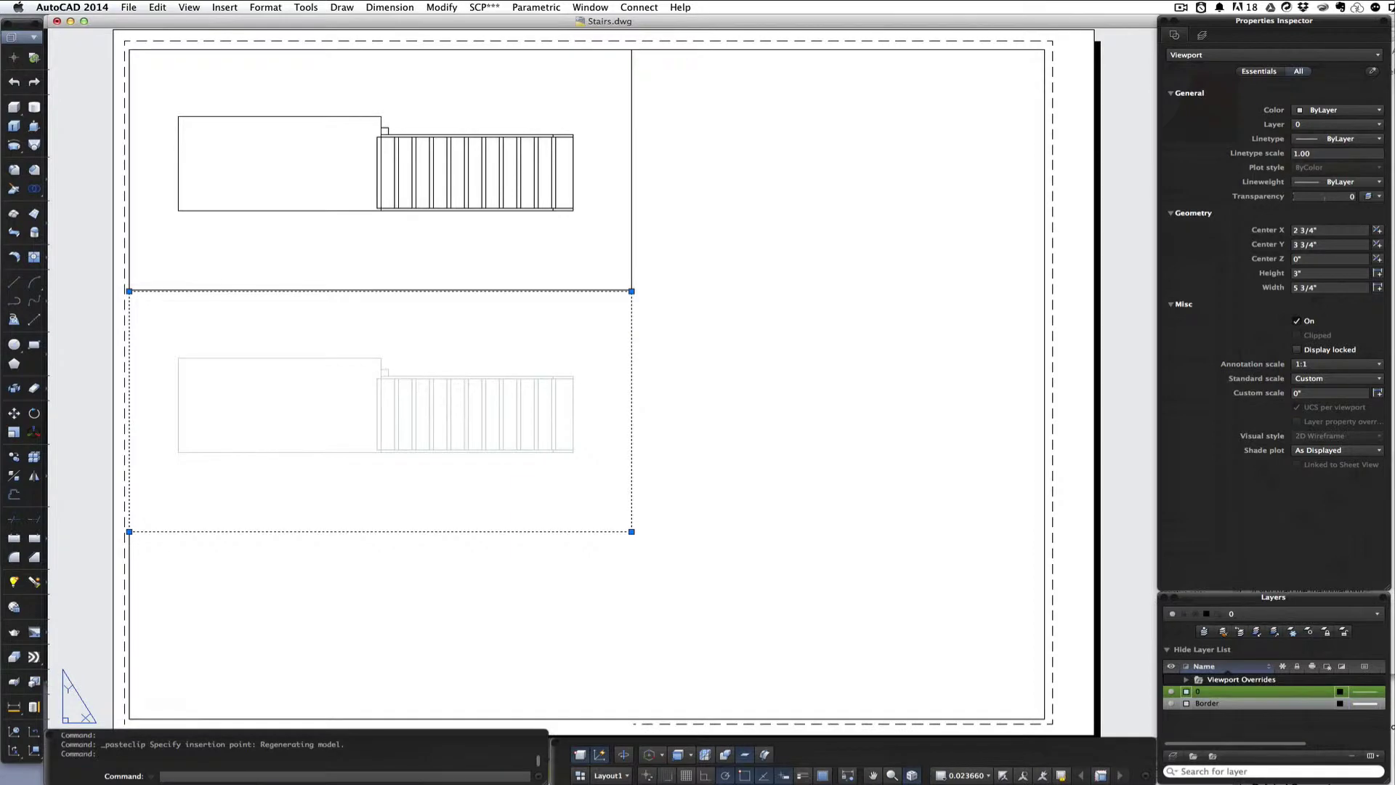
double_click(483, 375)
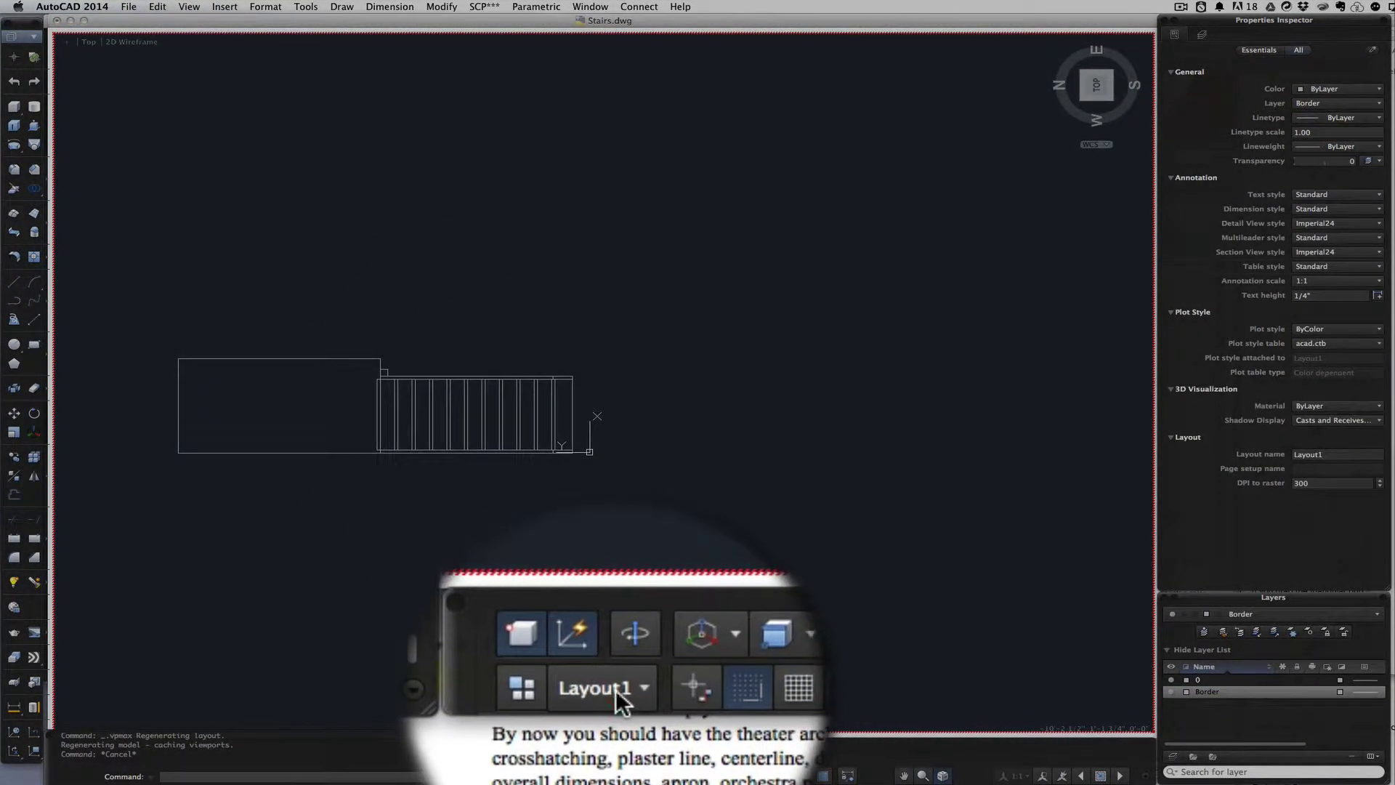
click(603, 696)
click(630, 689)
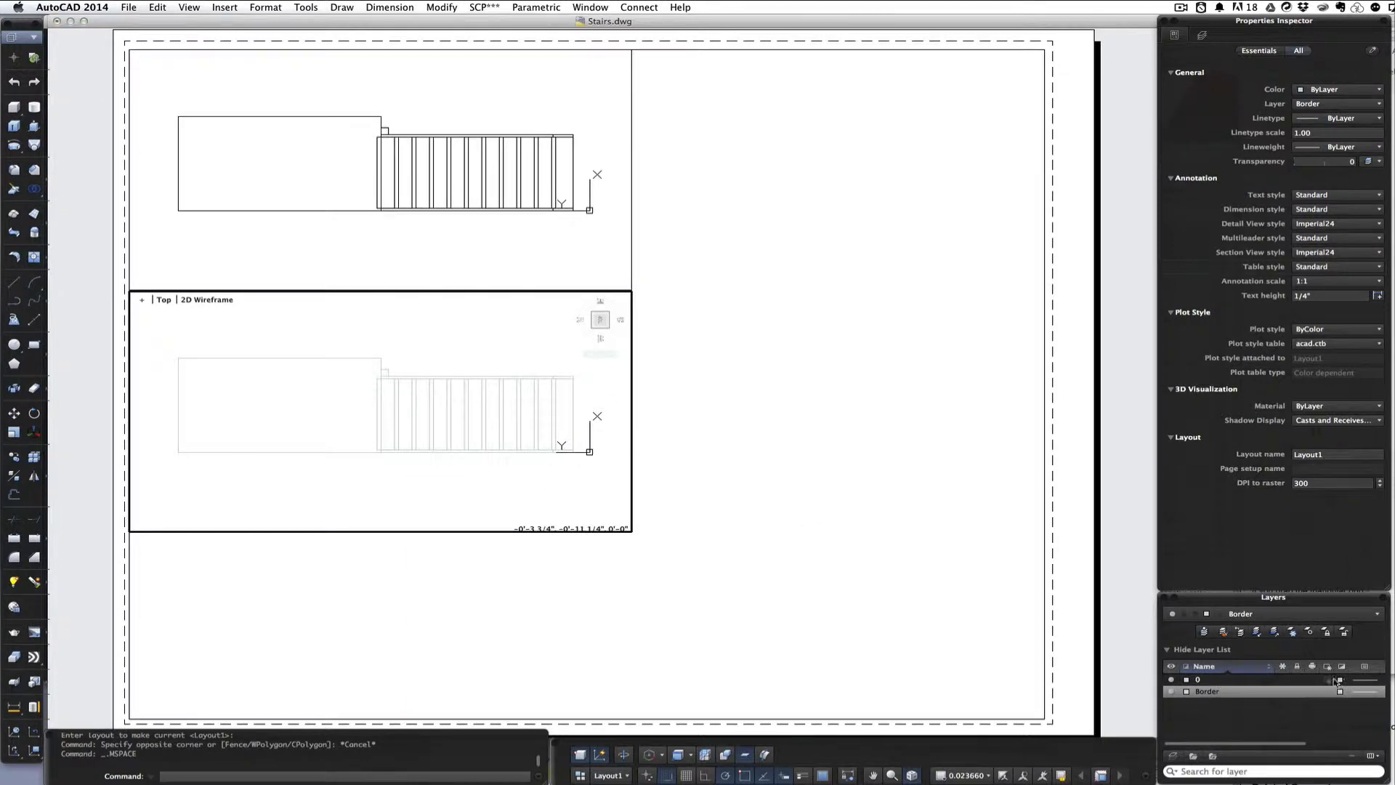
Step: In the copied viewport, set the viewport color of layers 0 and Border to black, switch to the Left view, and return to paper space
click(1342, 690)
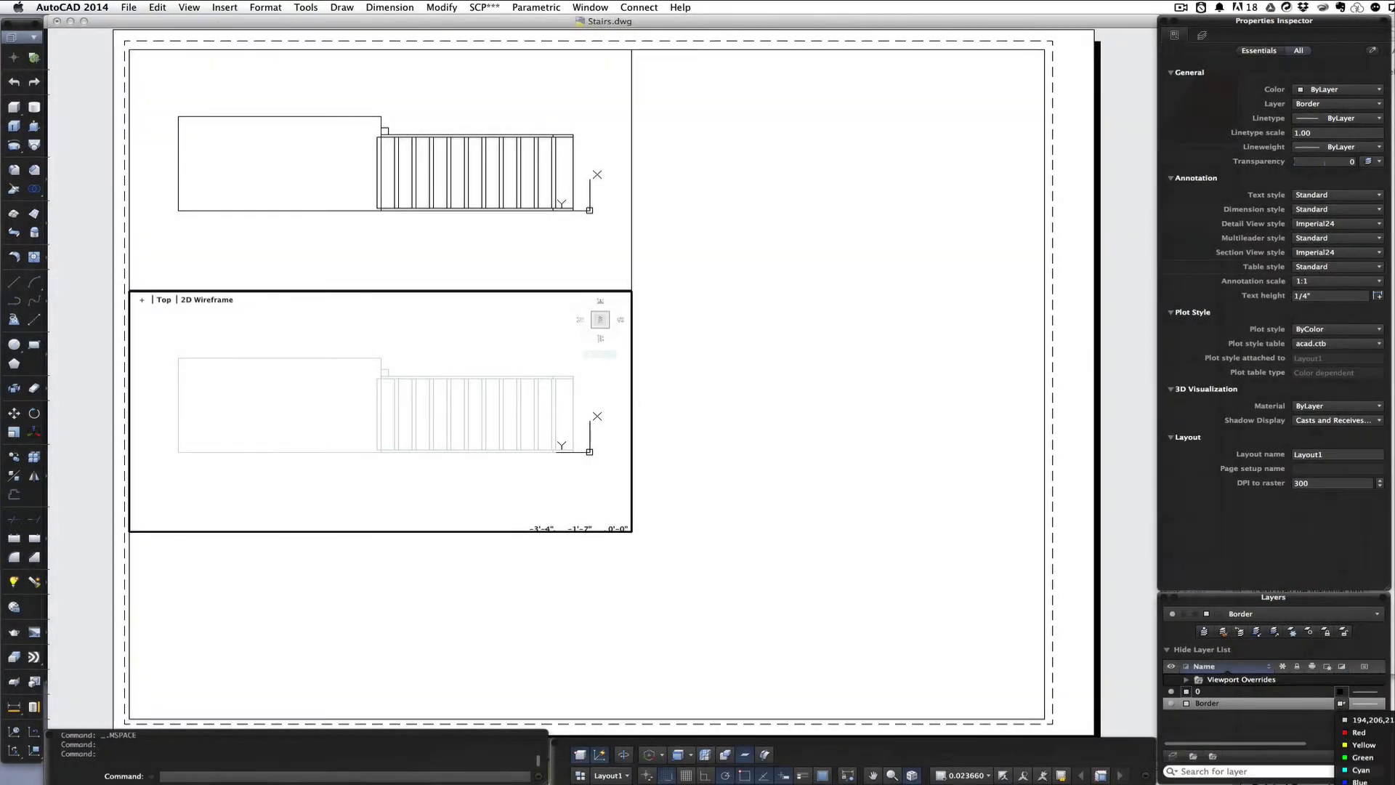
click(1297, 758)
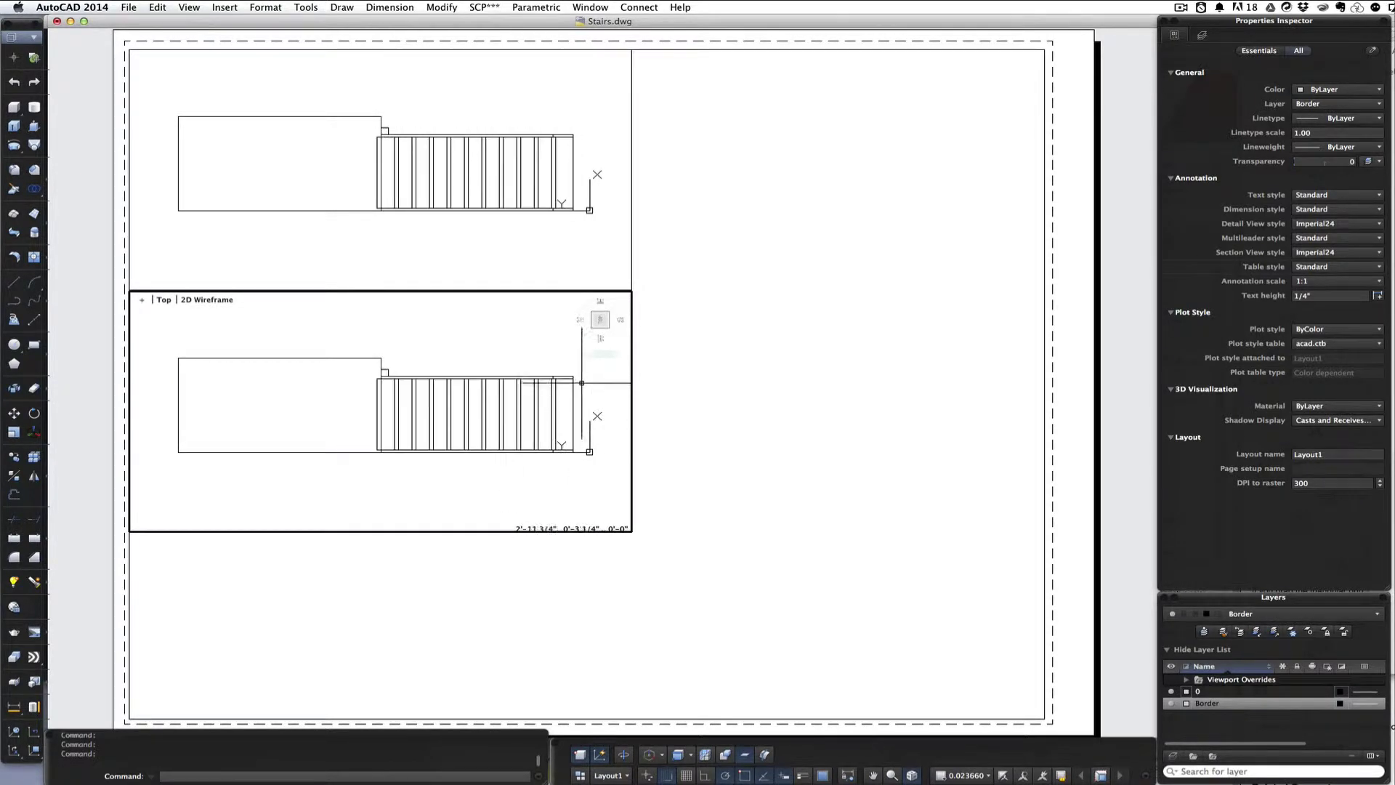
click(598, 334)
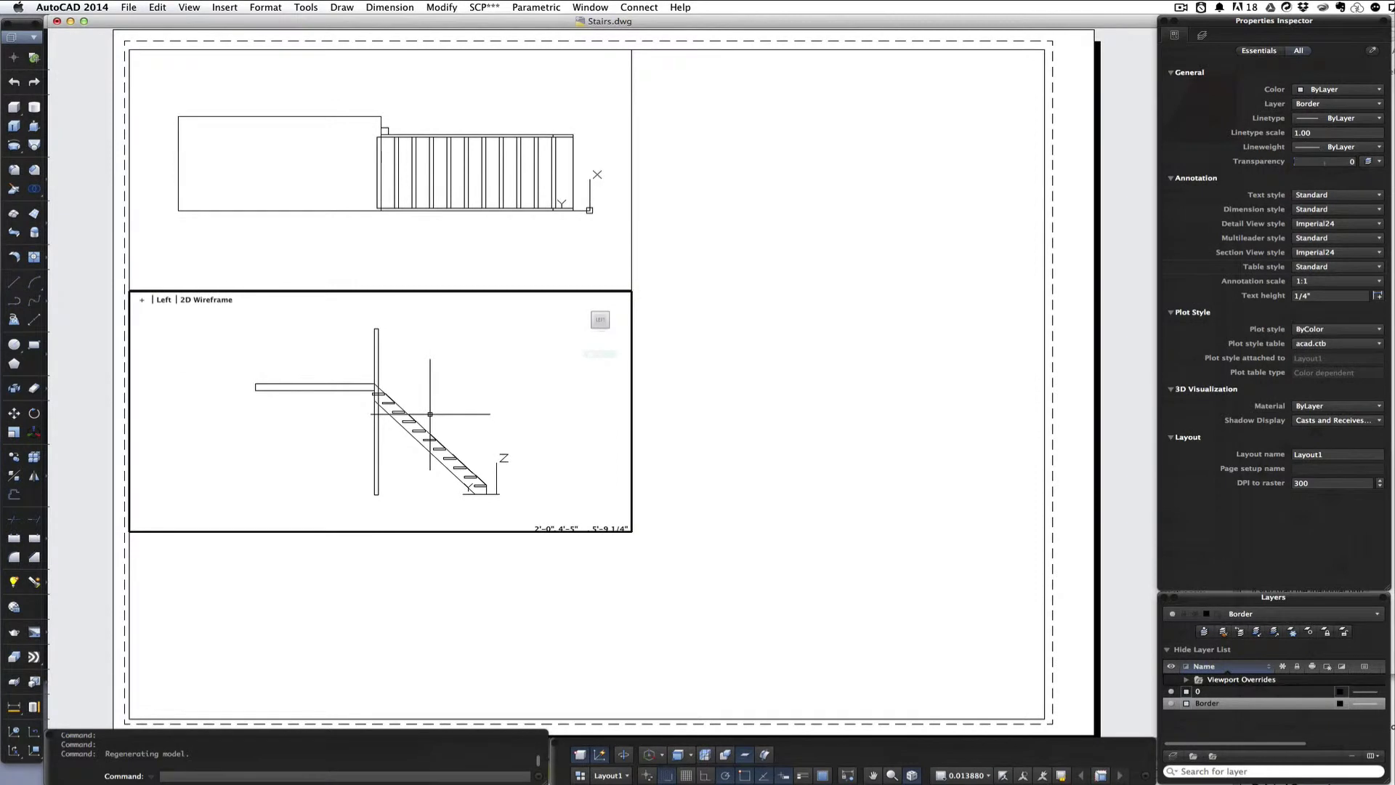
scroll(430, 414, up, 2)
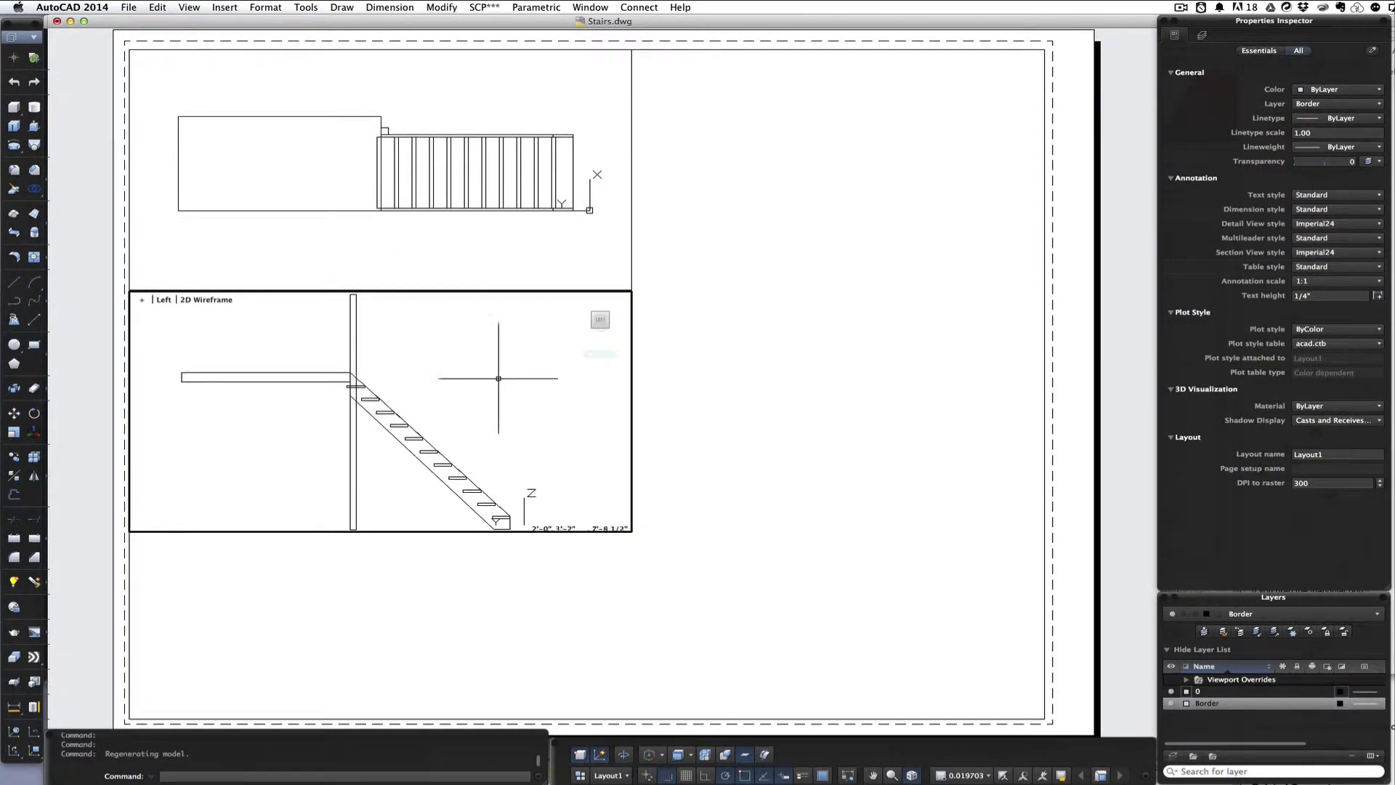
key(Escape)
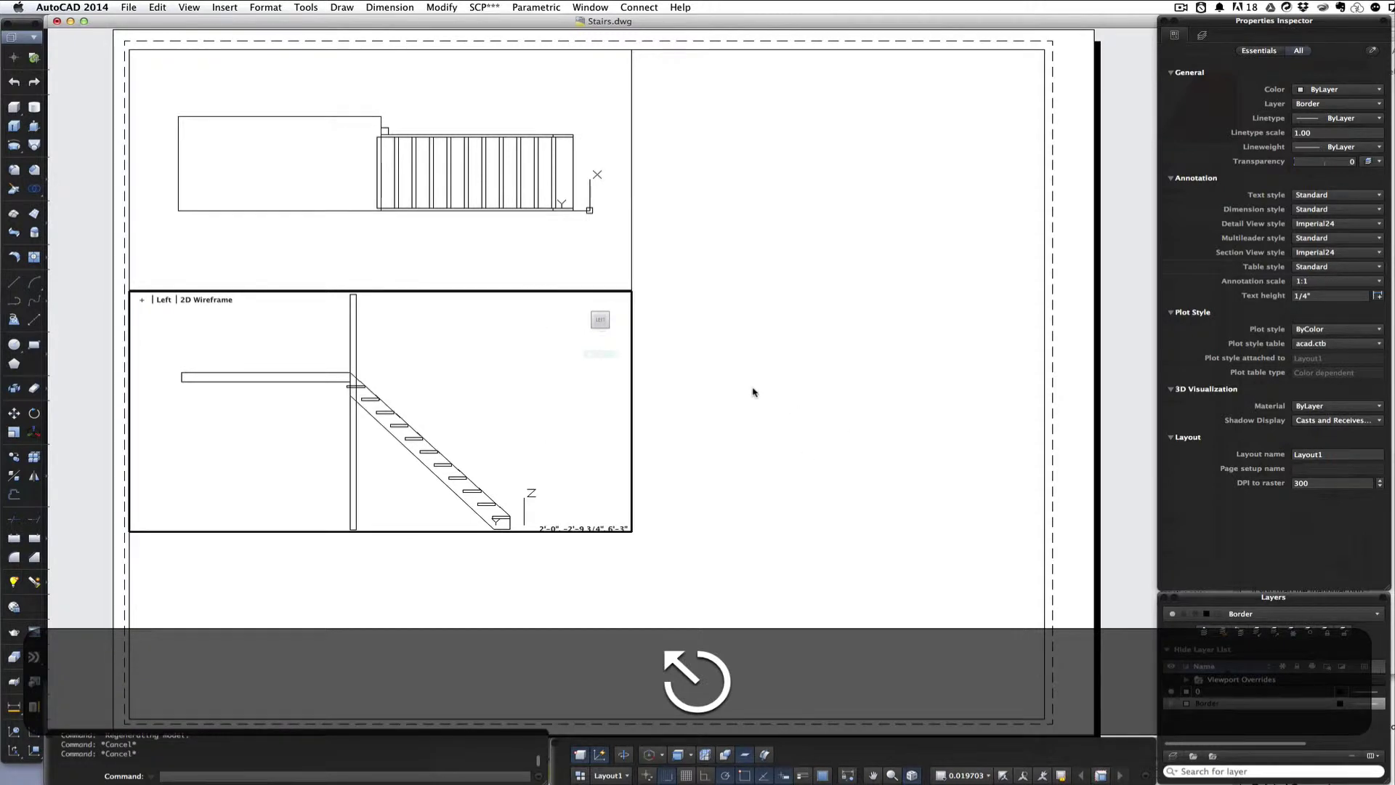
double_click(753, 392)
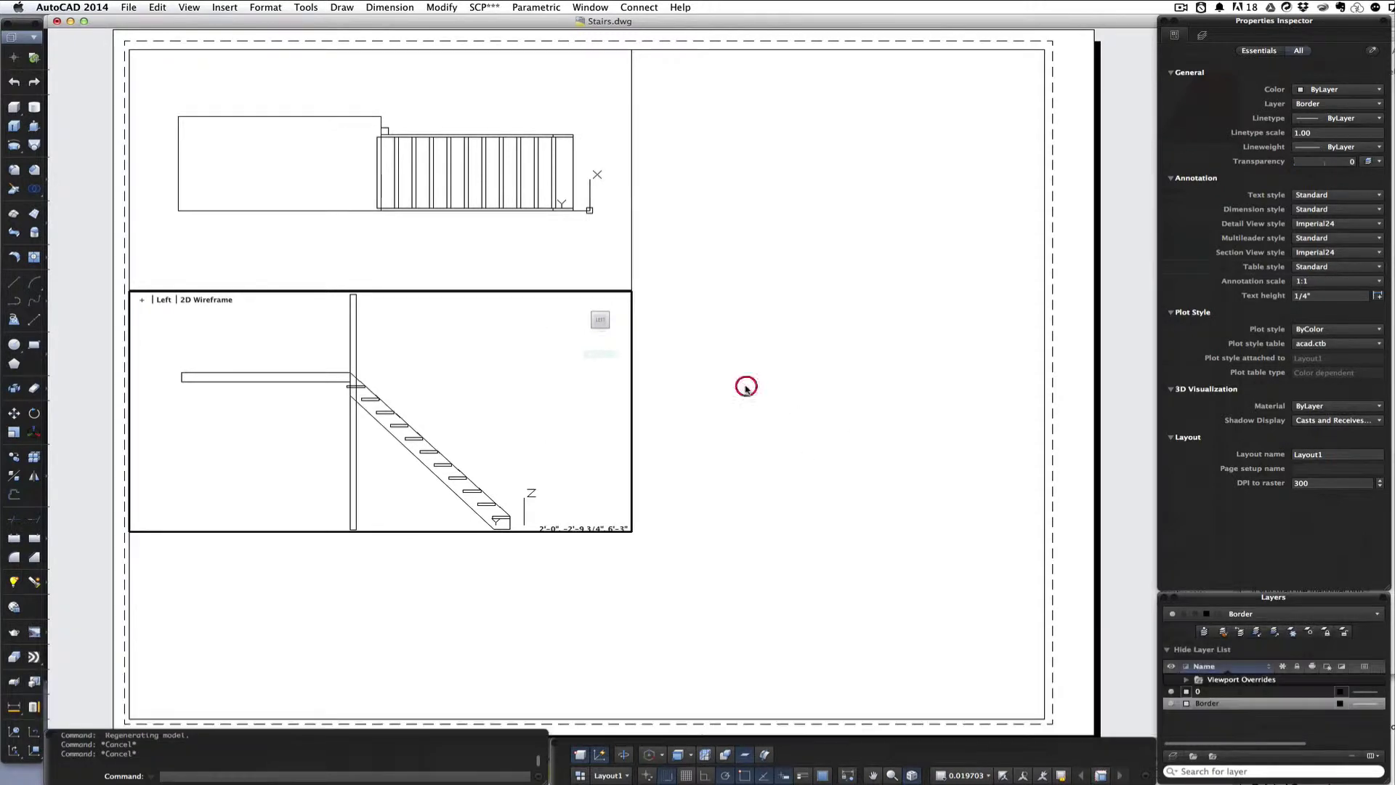
Step: Set the standard scale of both viewports to 1/4" = 1'-0" and clear the selection
click(677, 230)
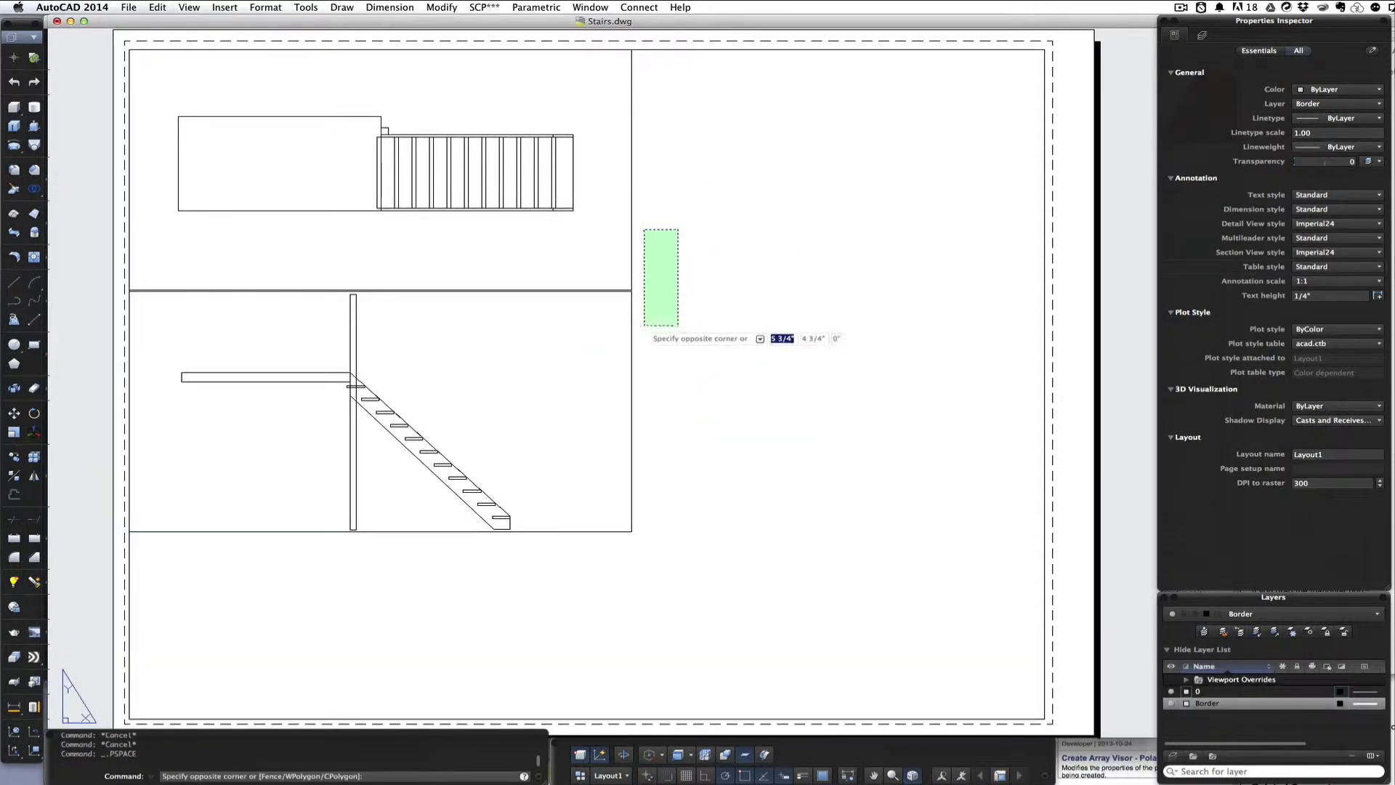
click(563, 364)
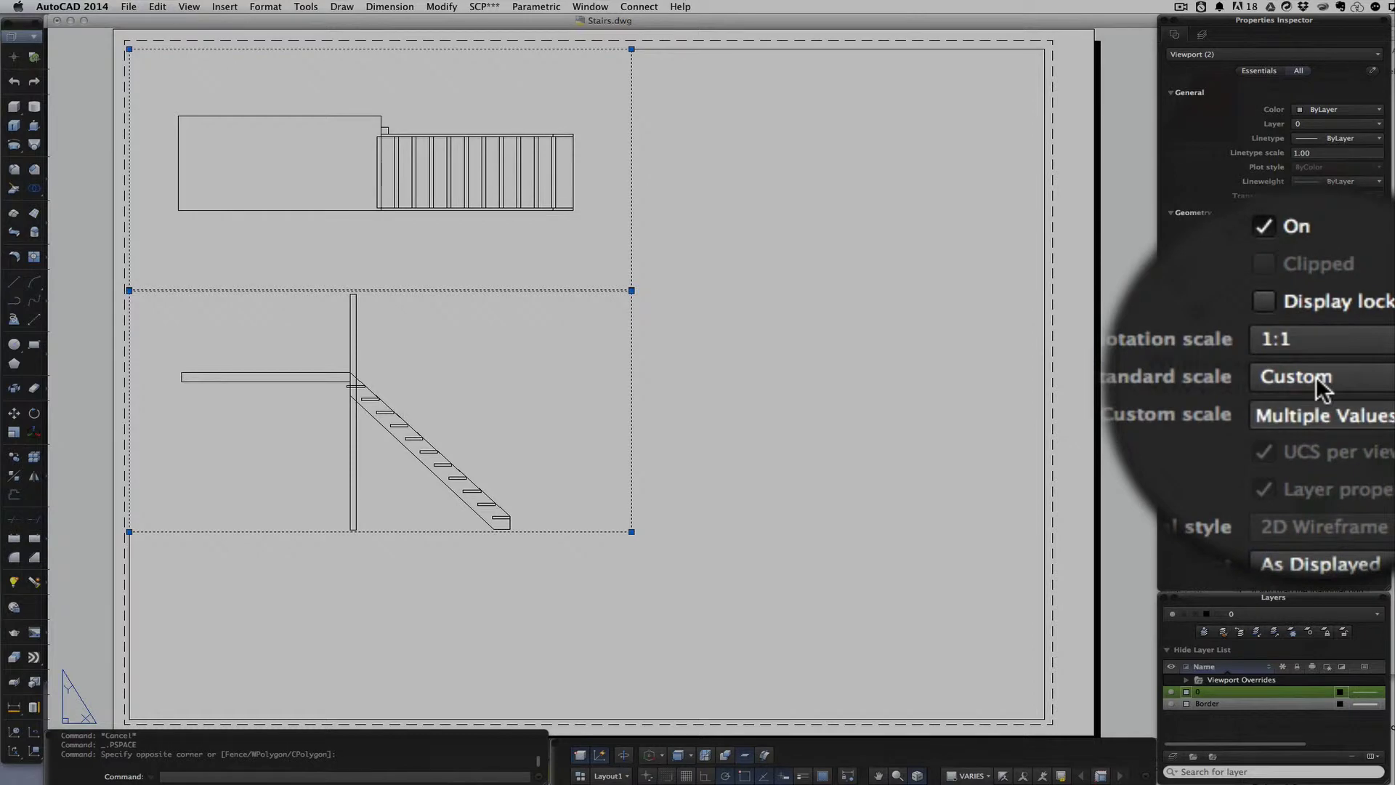
click(1315, 378)
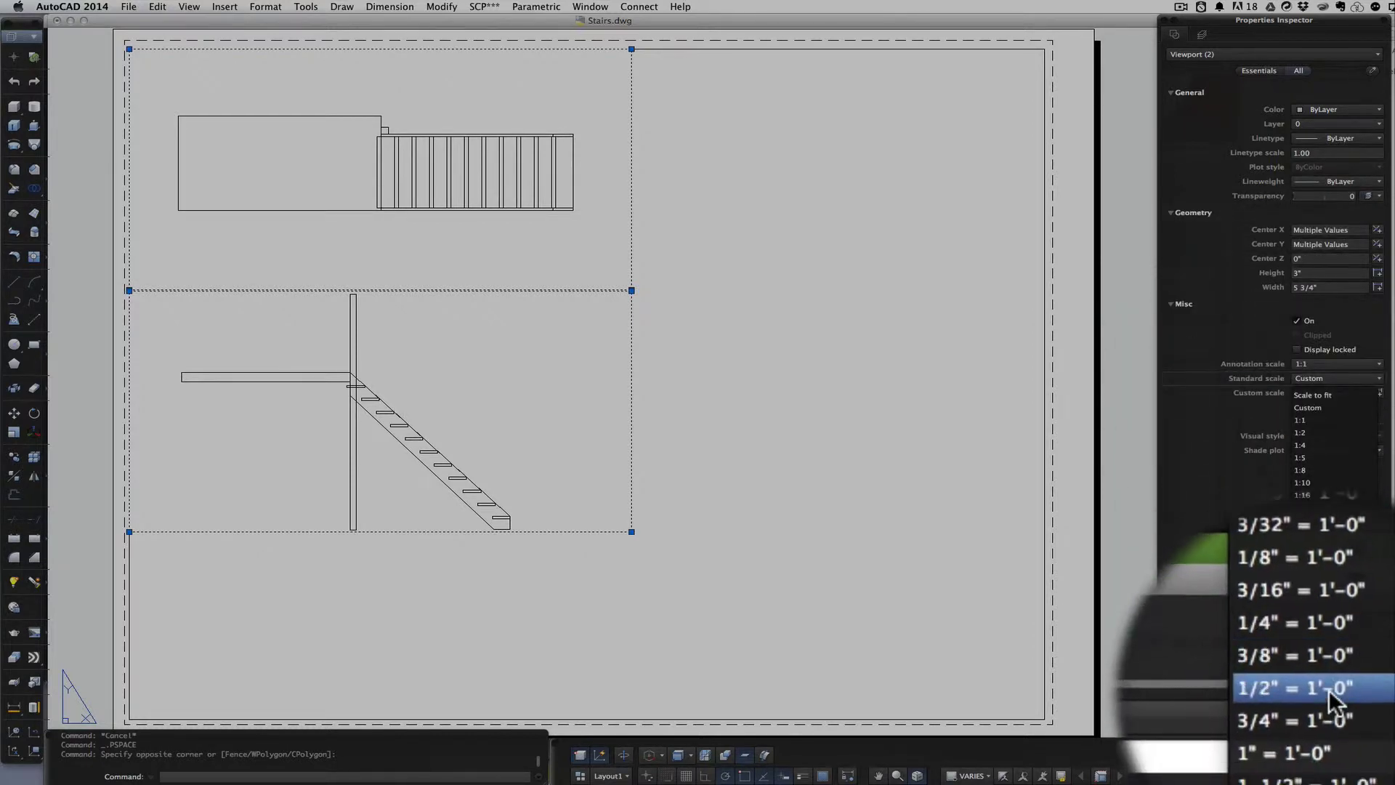
click(1328, 706)
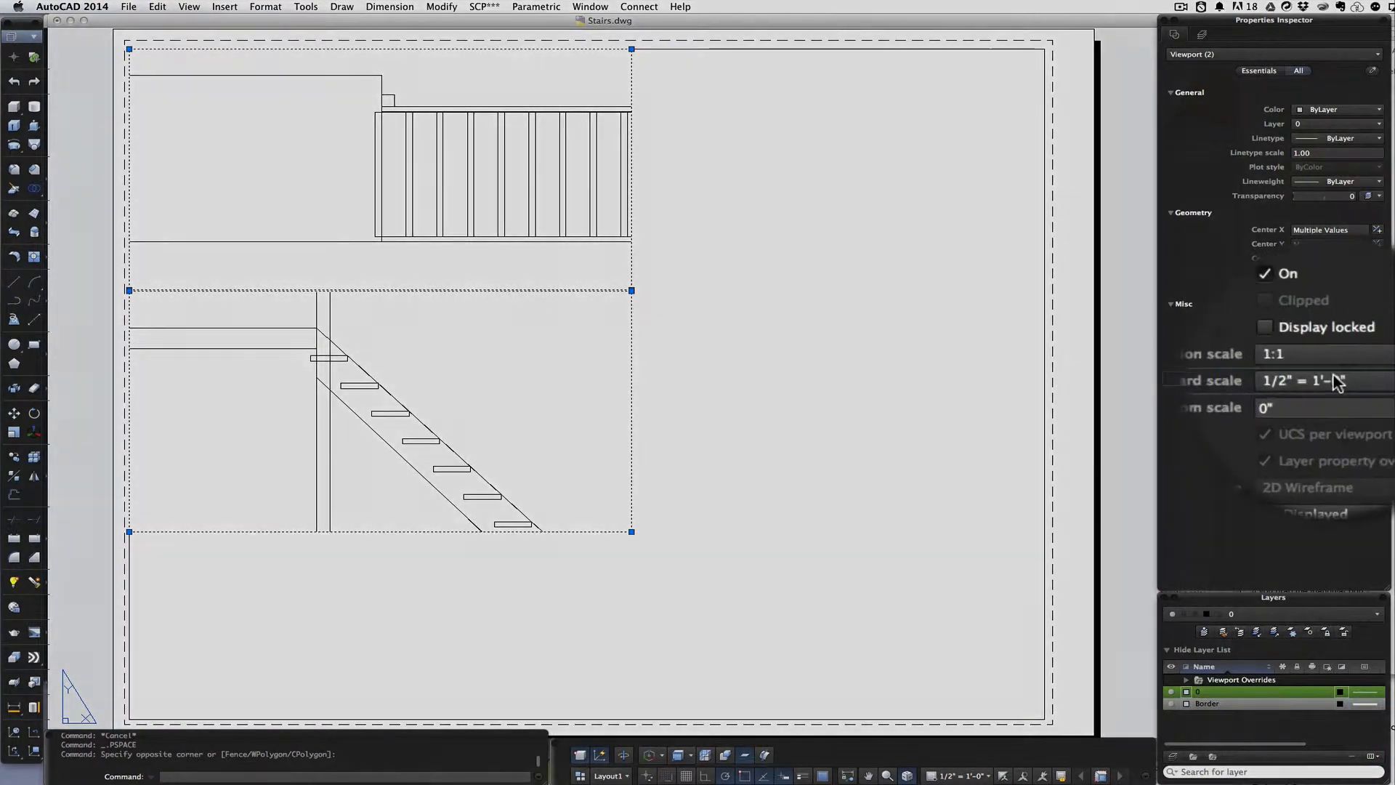
click(1313, 378)
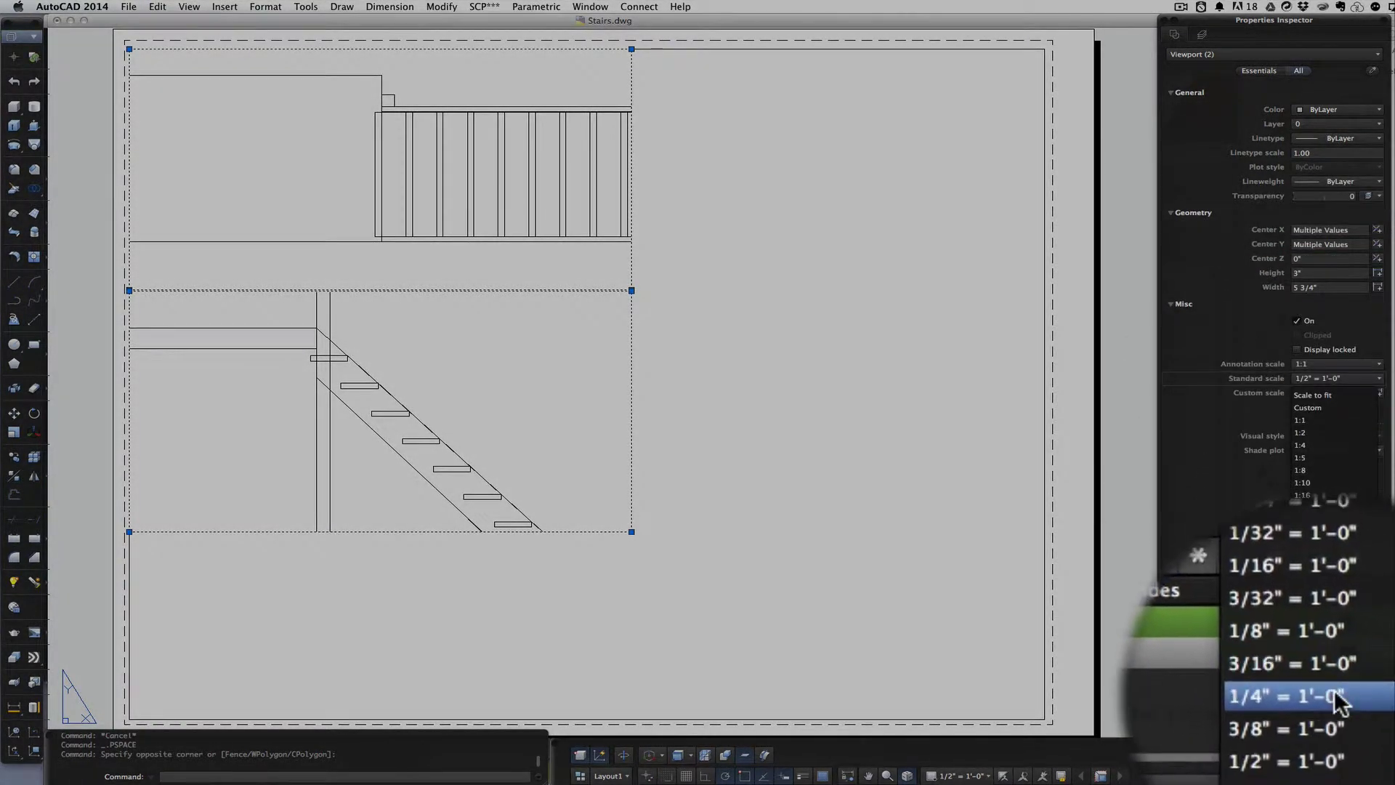
click(1341, 716)
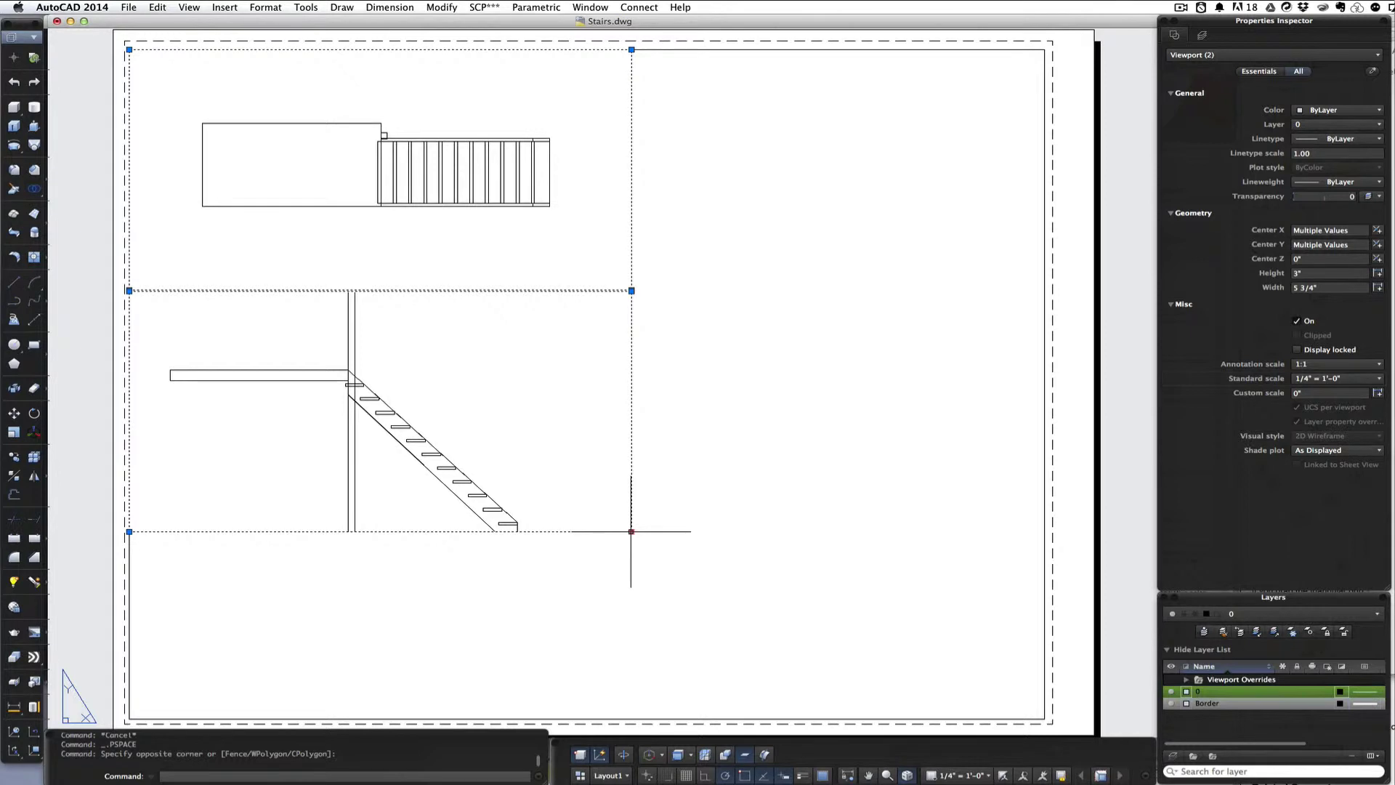
key(Escape)
key(Escape)
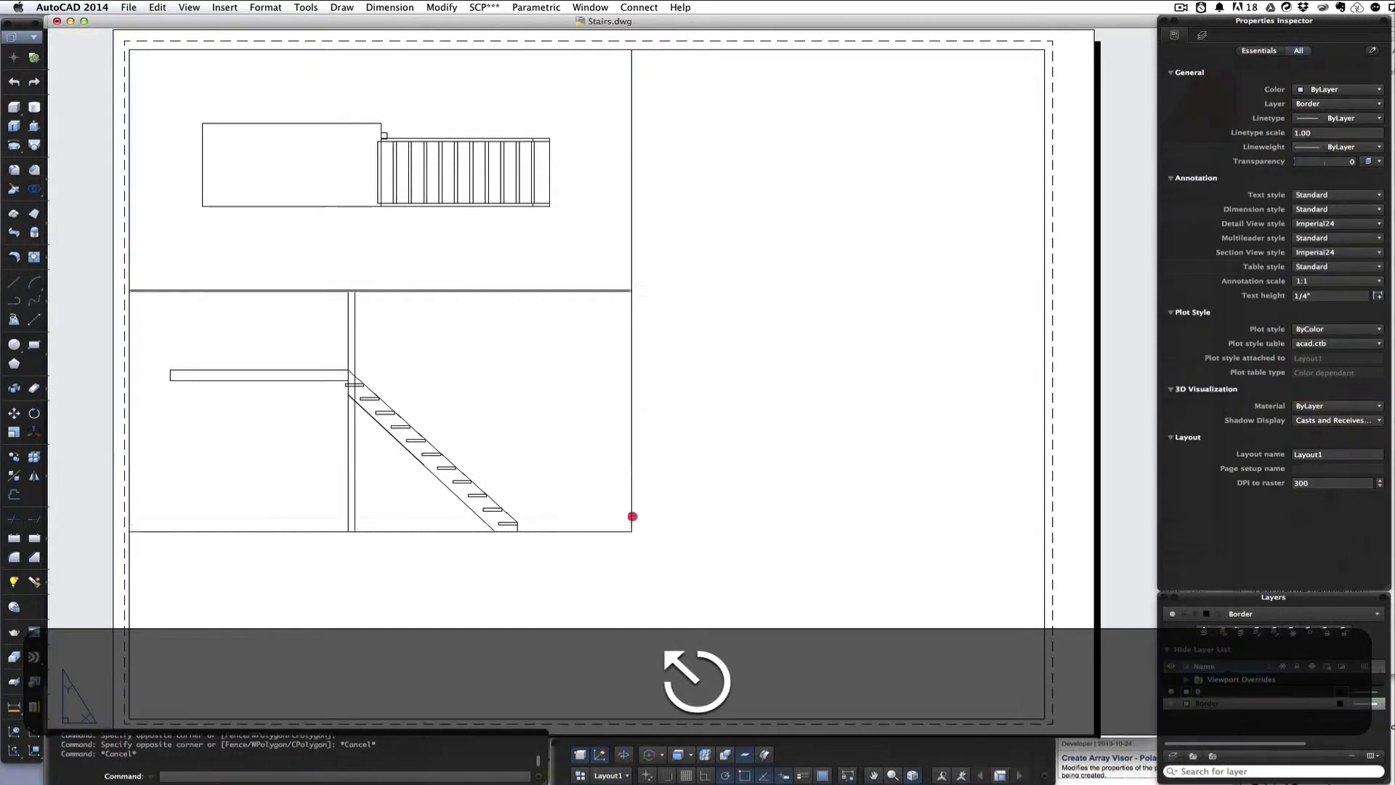
Step: Stretch the lower edge of the Left-view viewport straight down so it is about 3 3/4" high
click(632, 516)
click(631, 531)
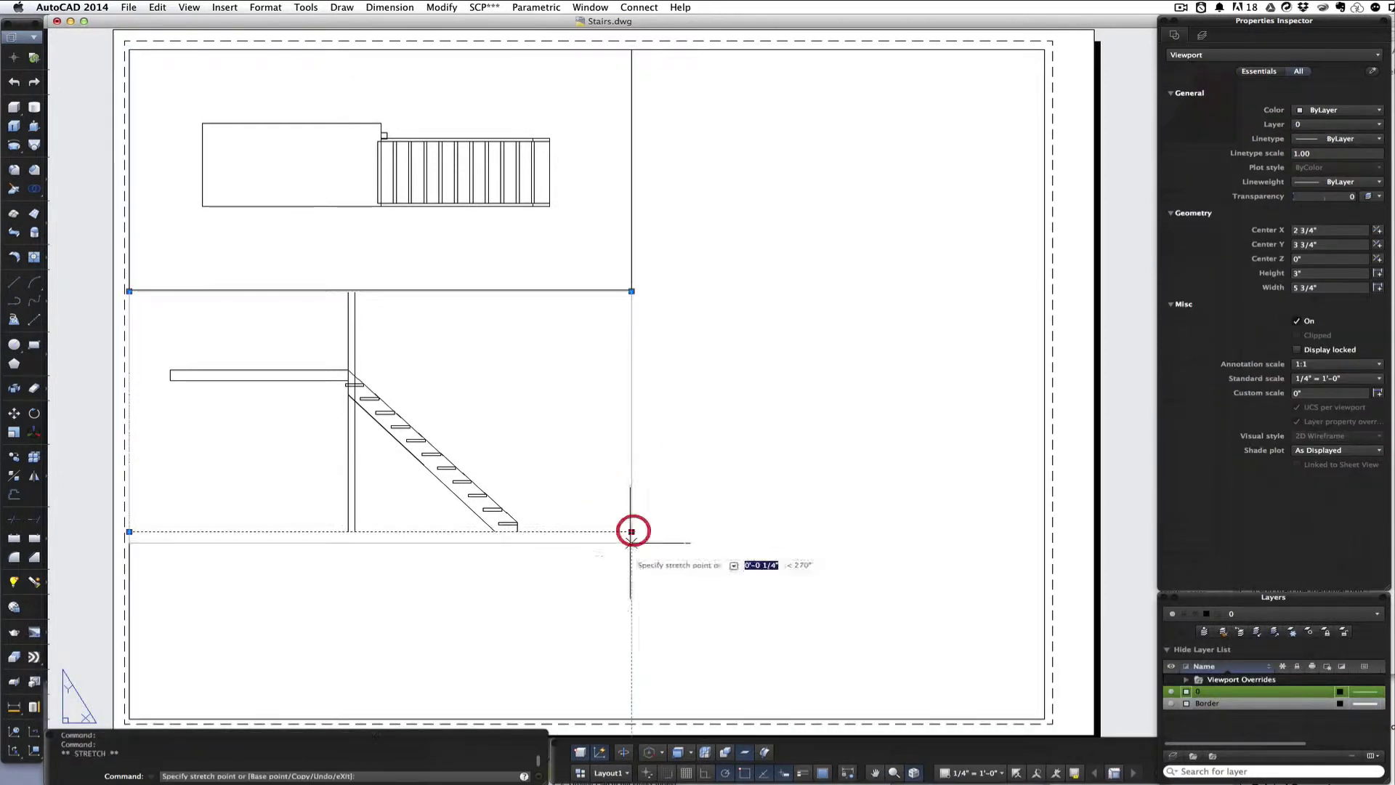
click(632, 607)
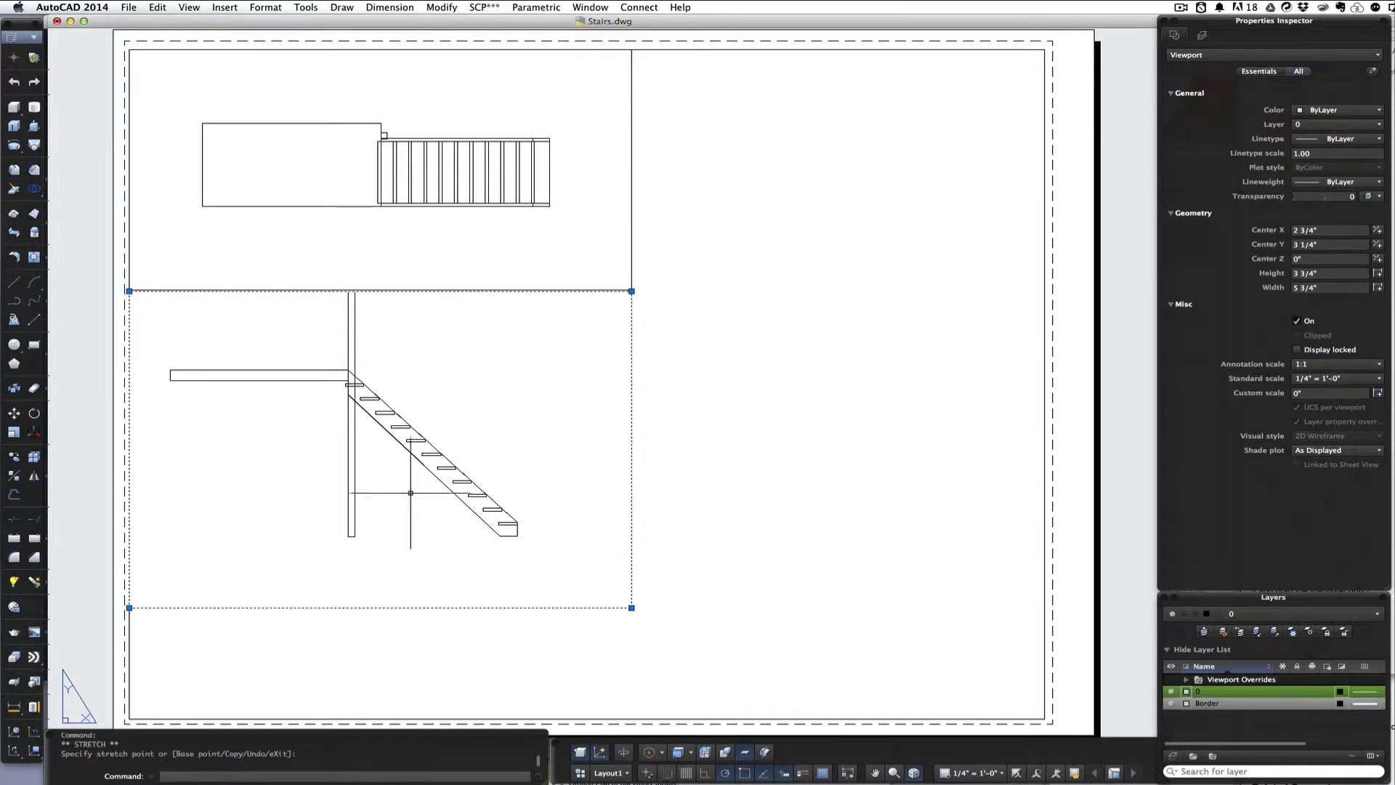
Step: Center the stair side view within the enlarged viewport without changing its scale, and return to paper space
double_click(378, 455)
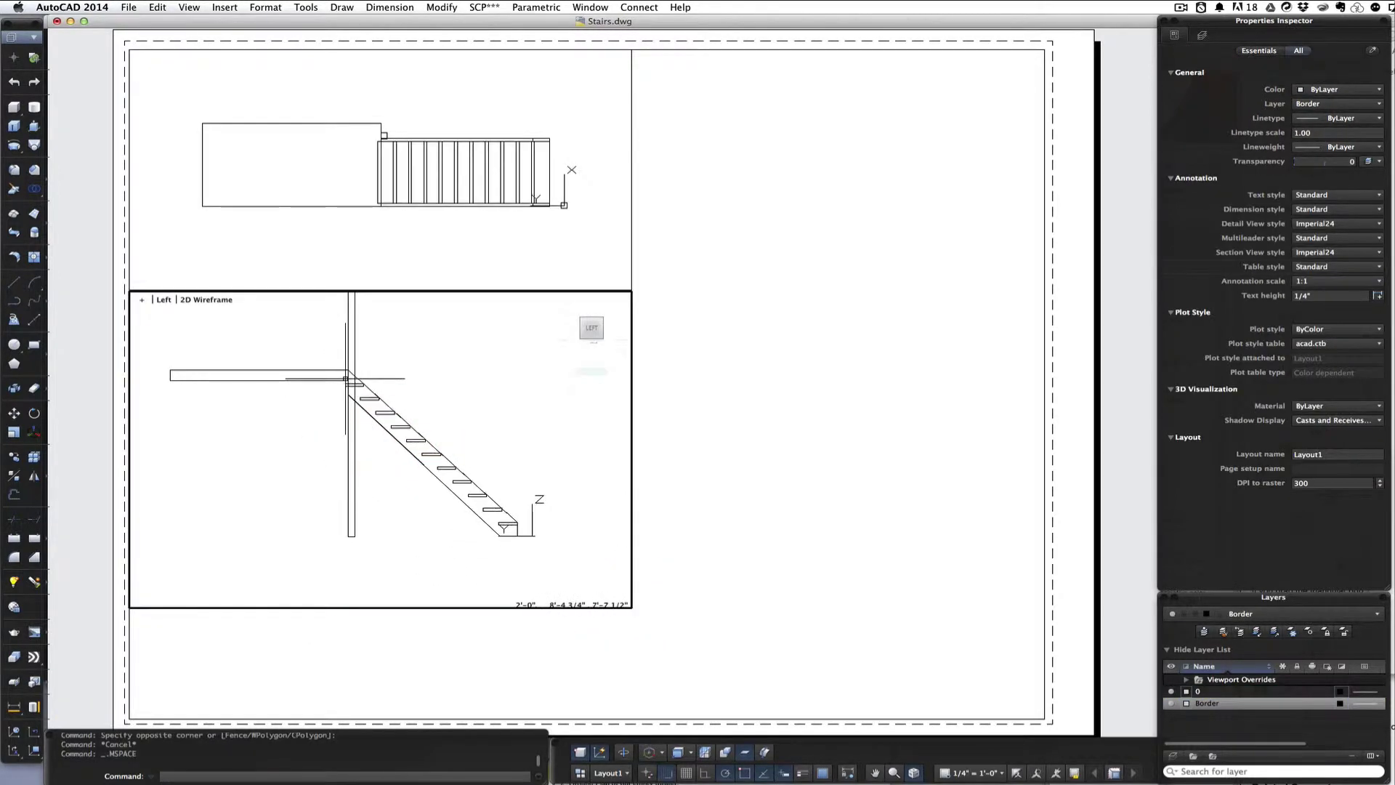
middle_drag(350, 382, 384, 420)
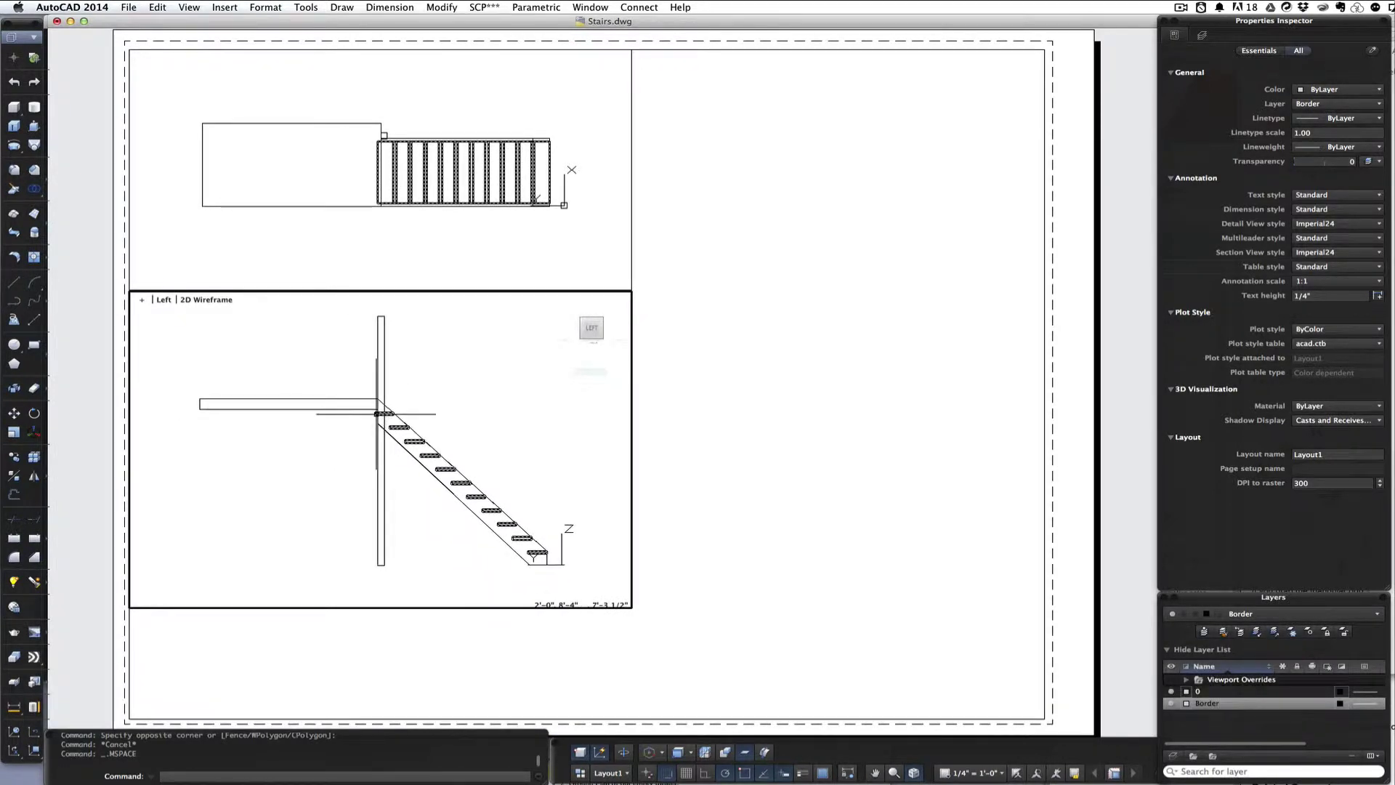
key(Escape)
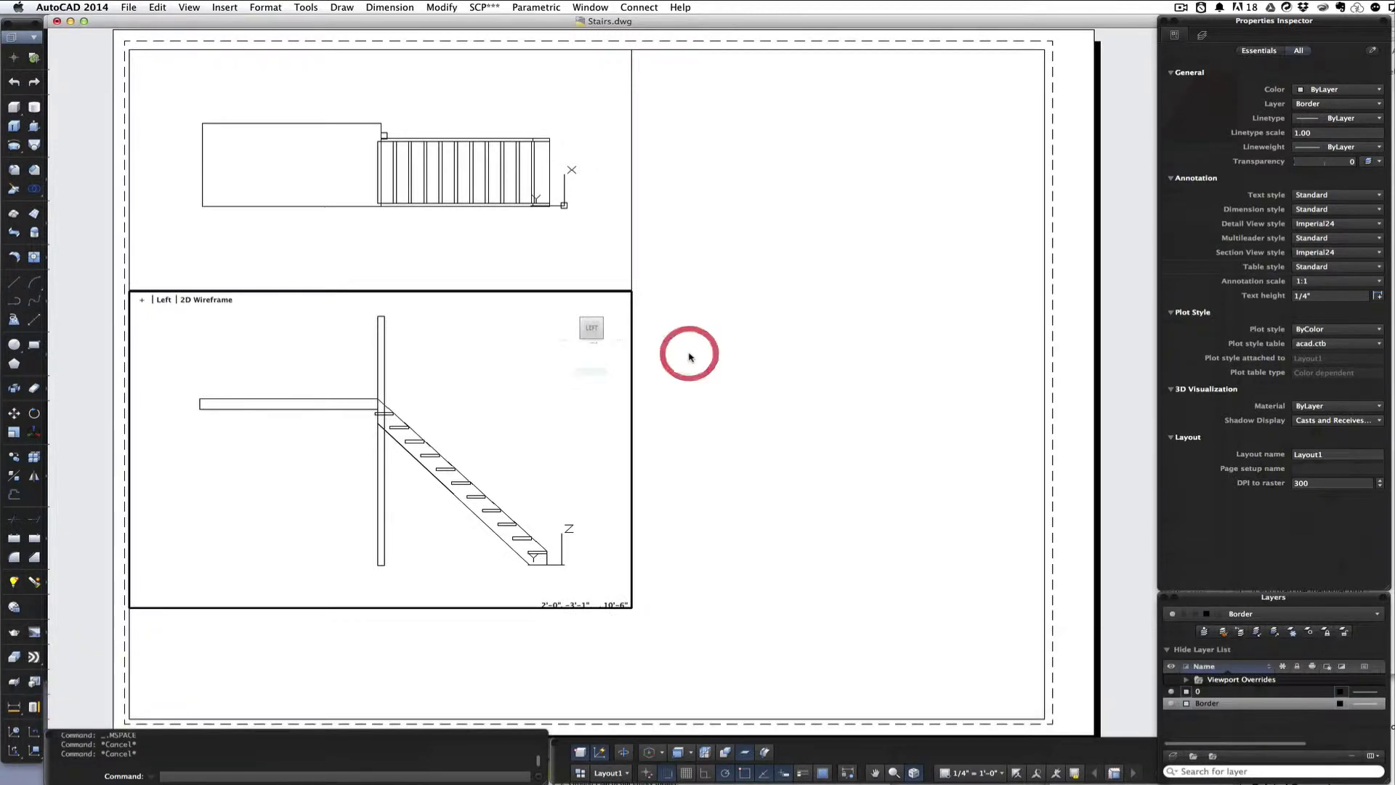
double_click(689, 356)
Step: Copy the Left-view viewport and paste the duplicate beside it, starting at the original's lower-right corner
click(661, 344)
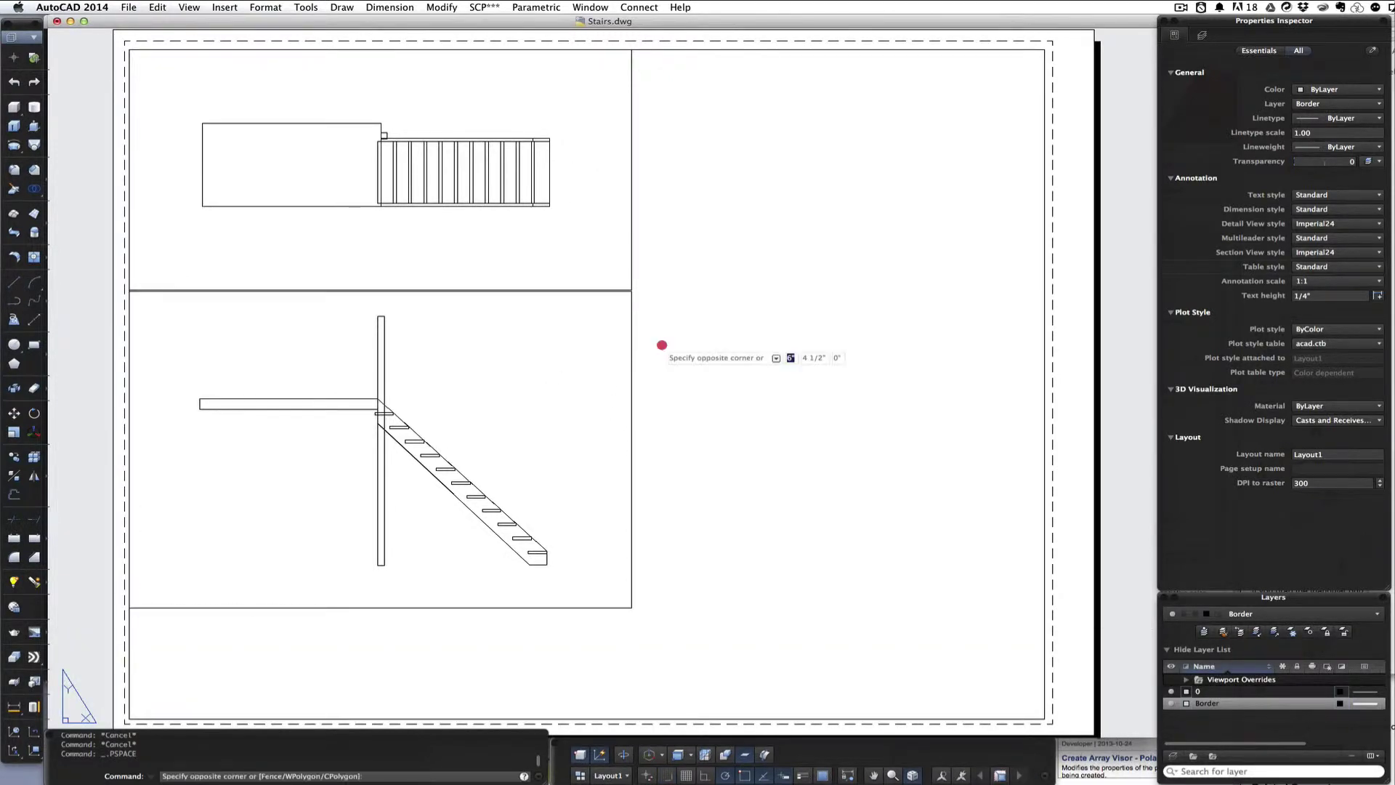
click(605, 394)
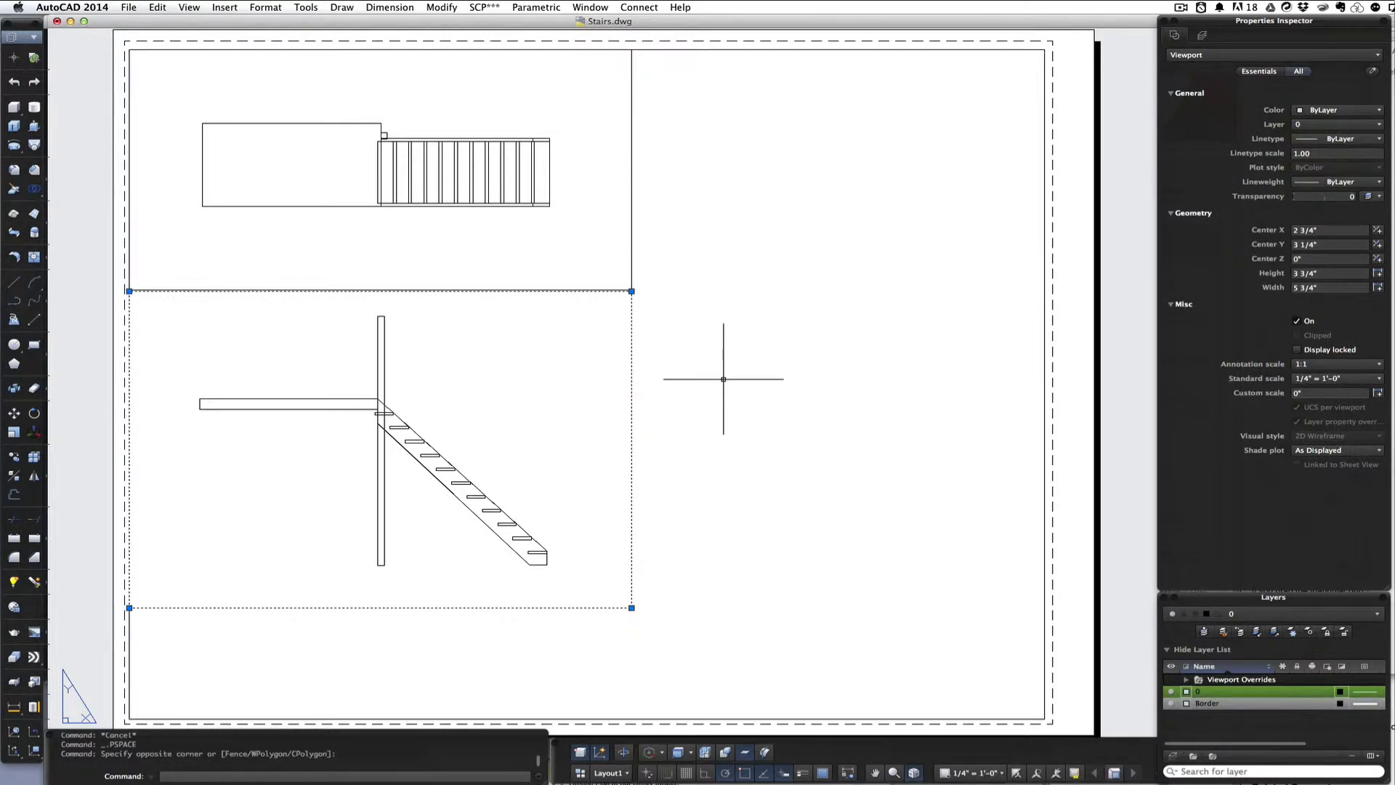
key(super+c)
key(super+v)
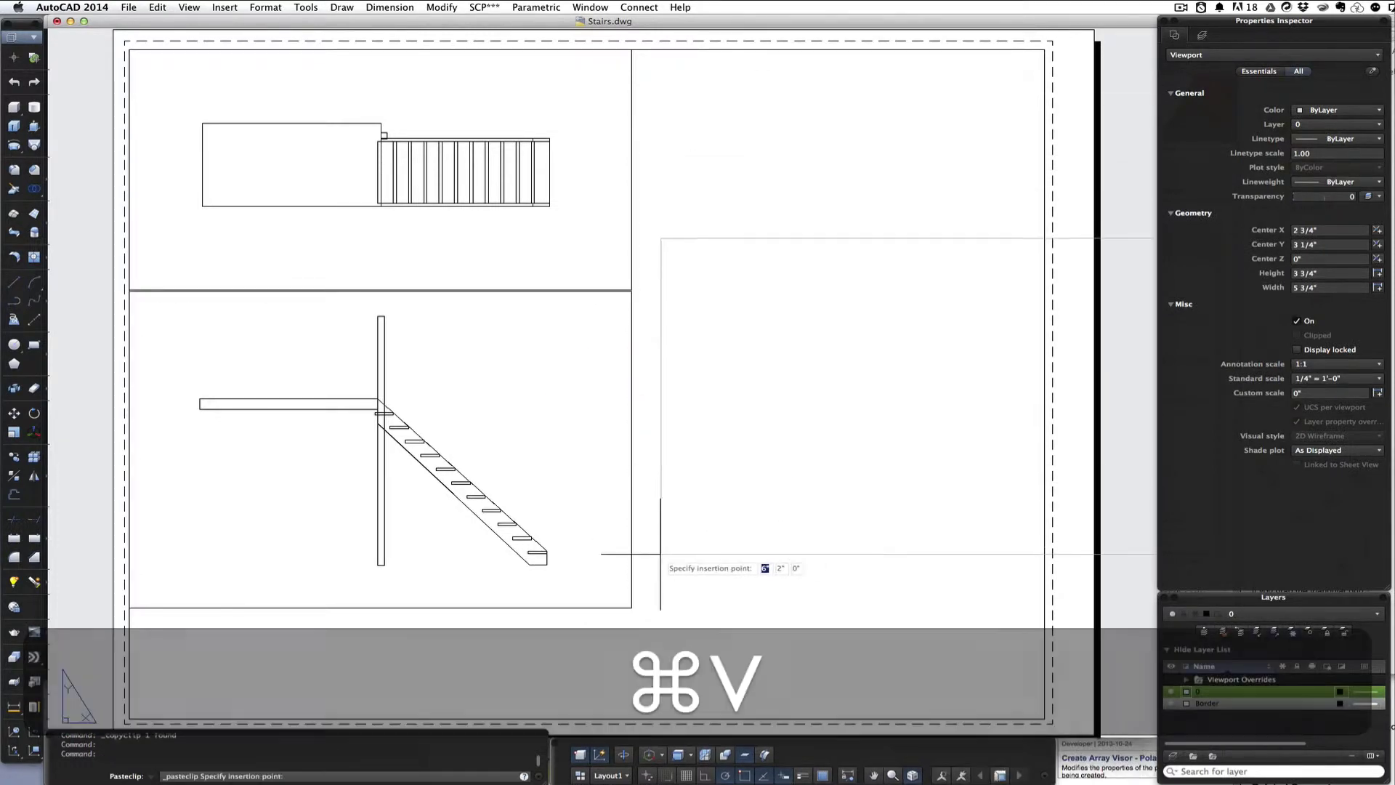
click(632, 607)
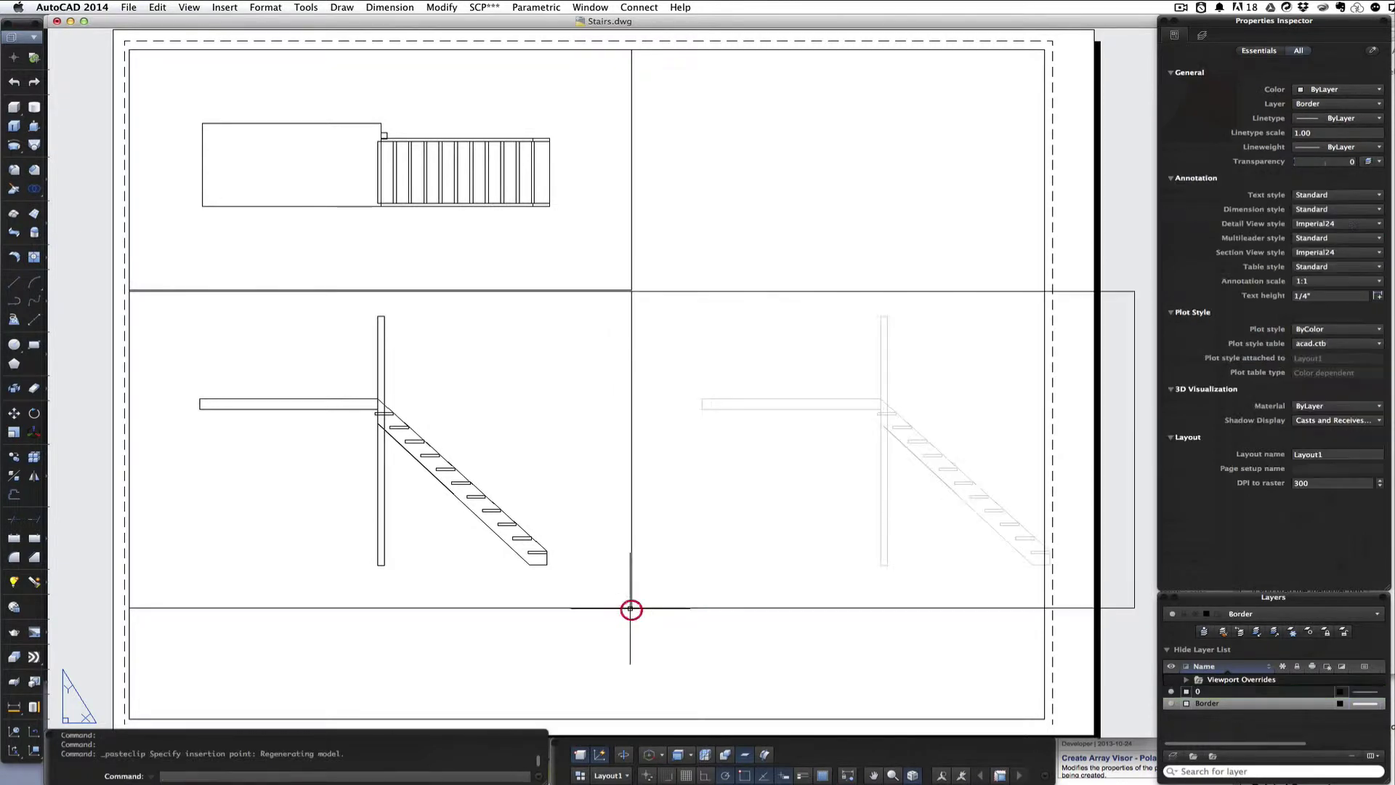
Step: Stretch the new viewport's right side back to the border so it is about 4 3/4" wide
click(1126, 607)
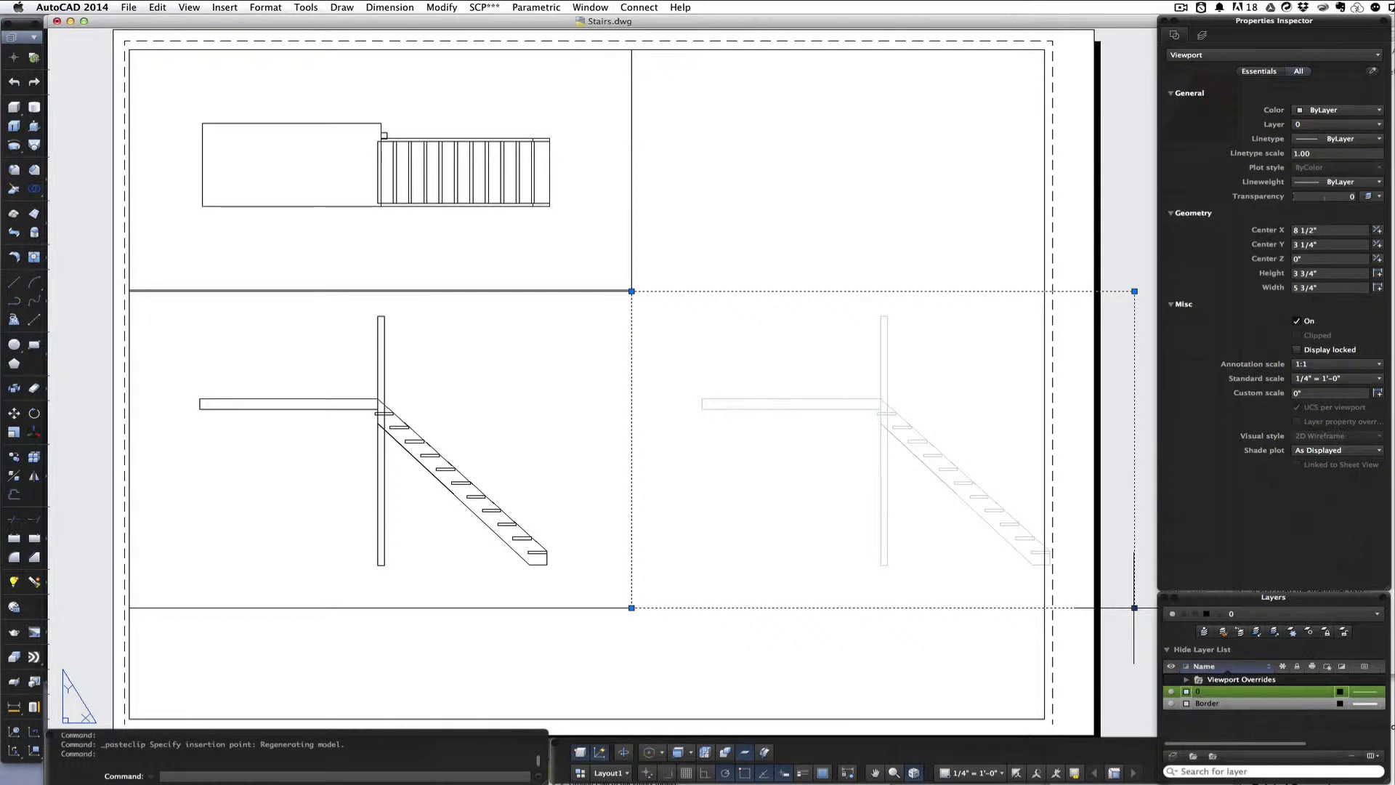
click(1134, 608)
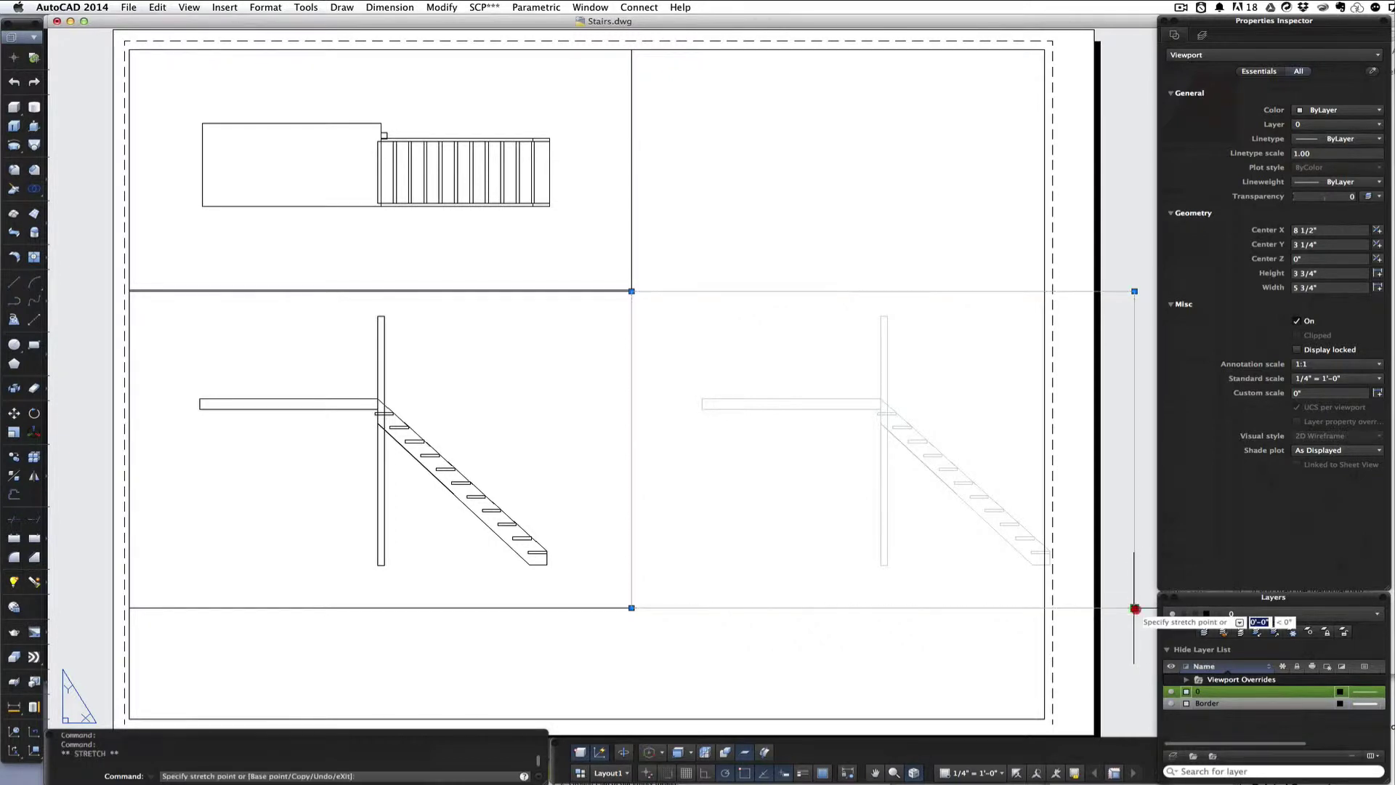
click(1044, 607)
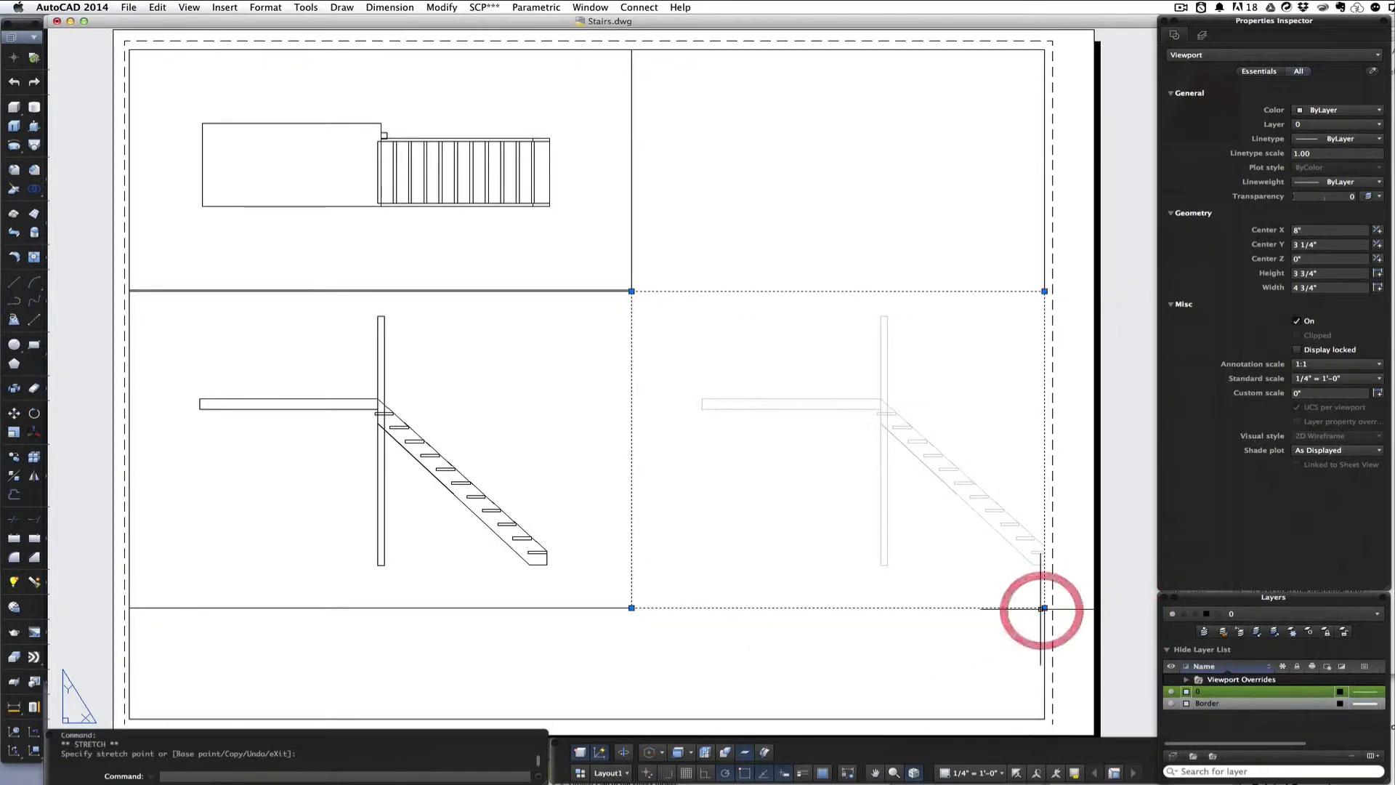
Step: Activate the new viewport's model space and switch it to the Front view
double_click(885, 424)
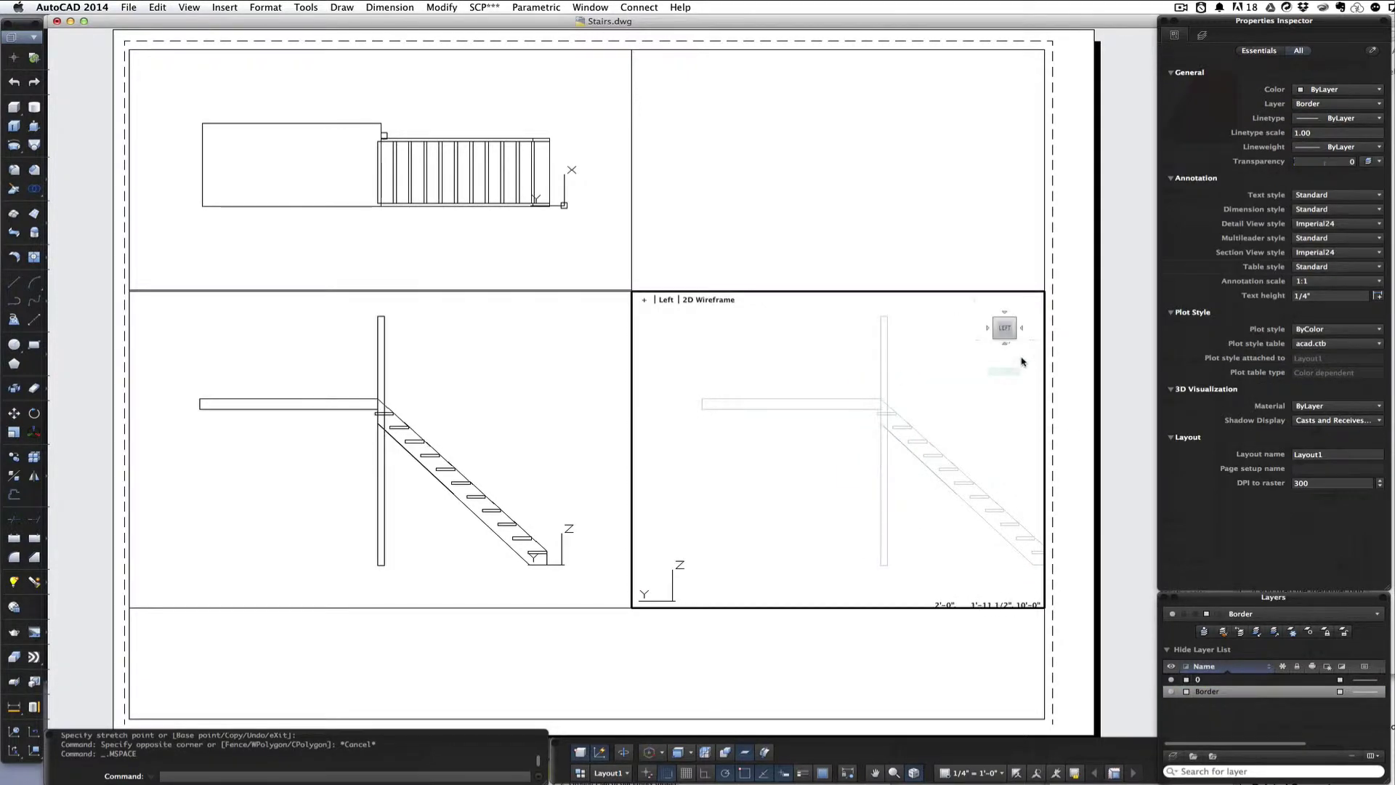
click(1020, 329)
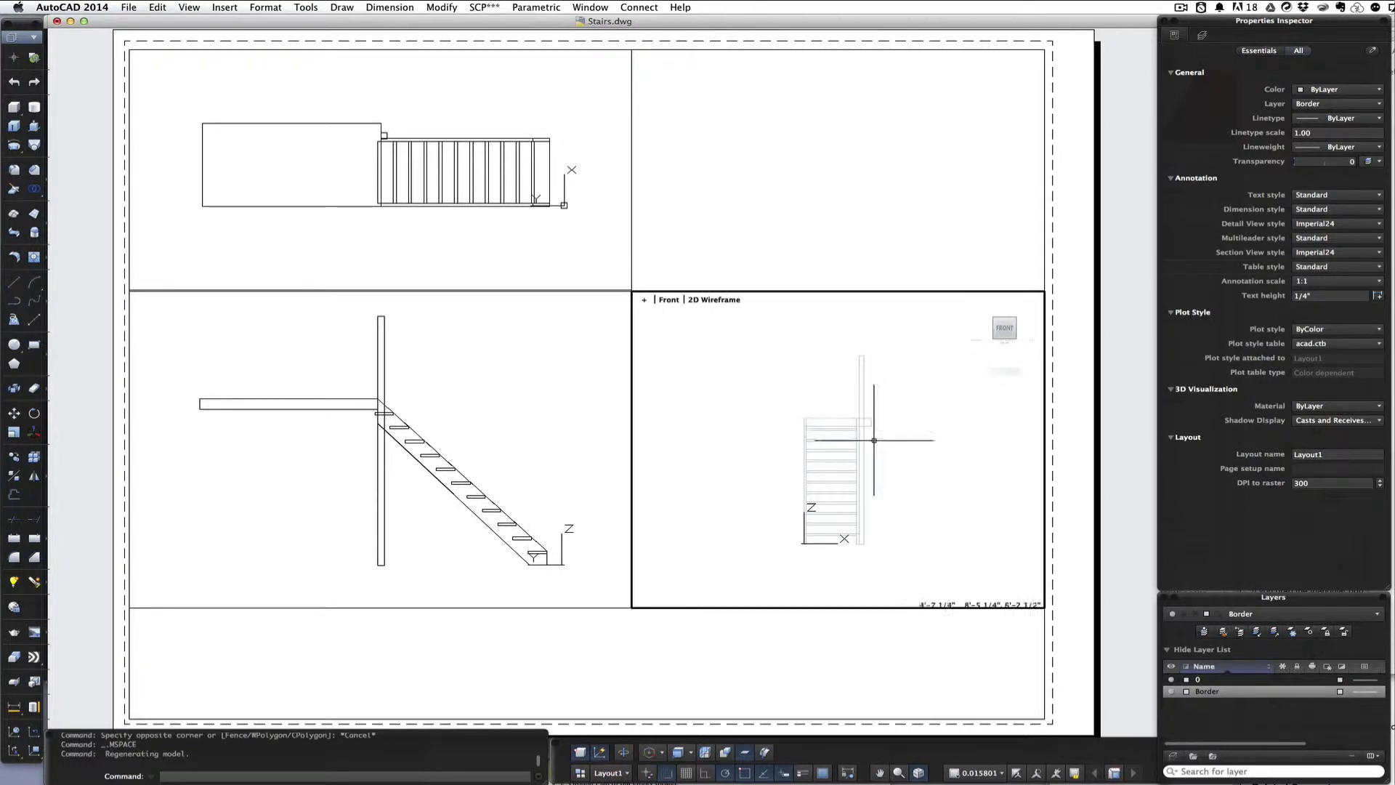
Step: Return to paper space and set the Front-view viewport's standard scale to 1/4" = 1'-0"
key(super+z)
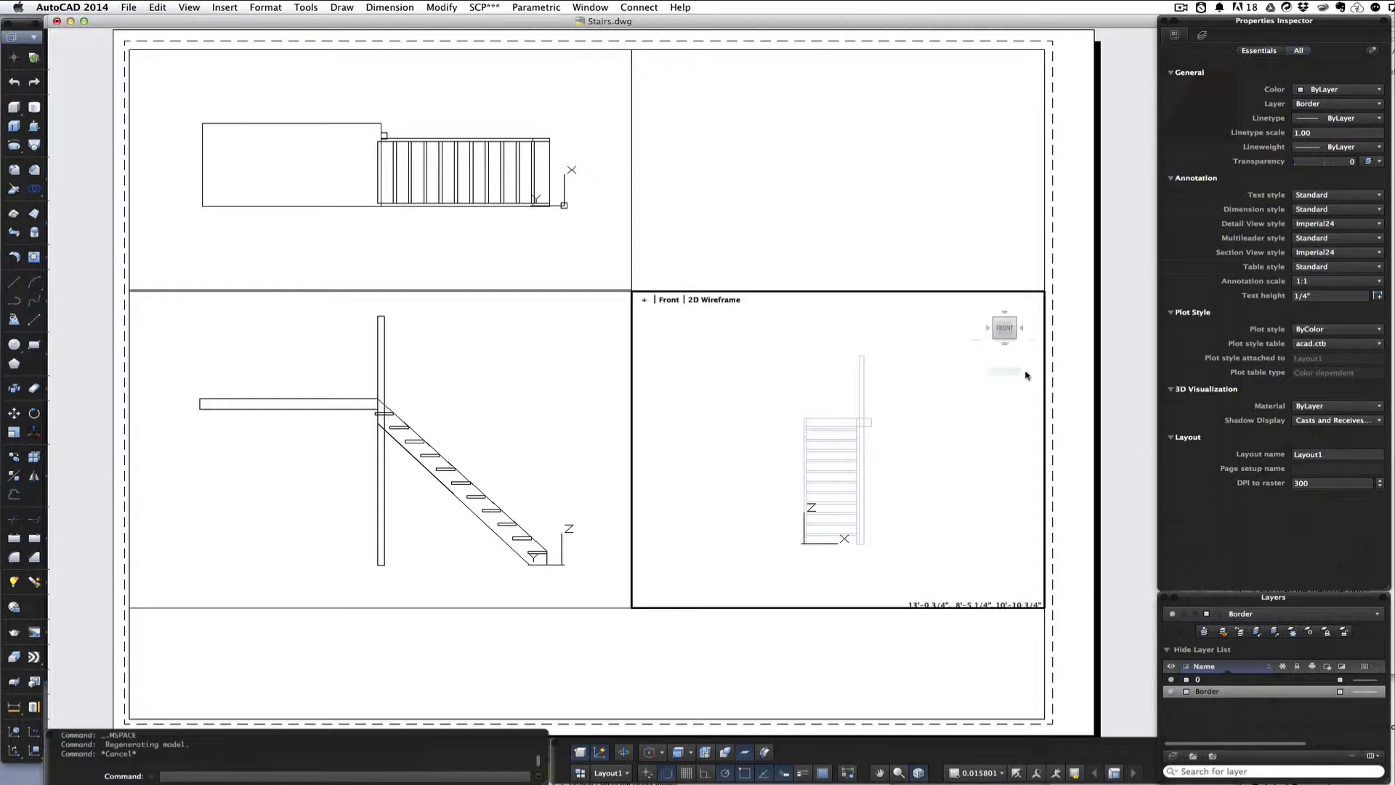
double_click(914, 646)
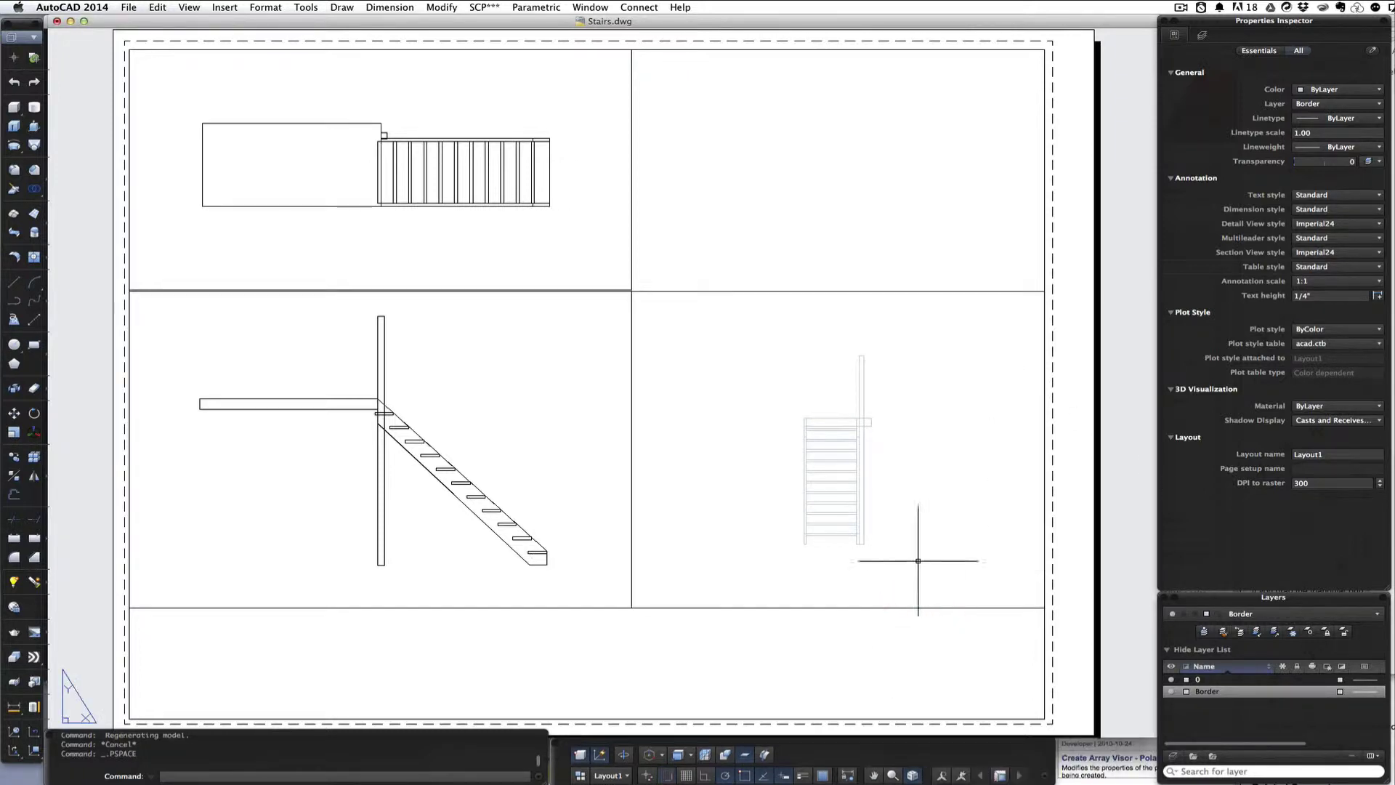
click(843, 601)
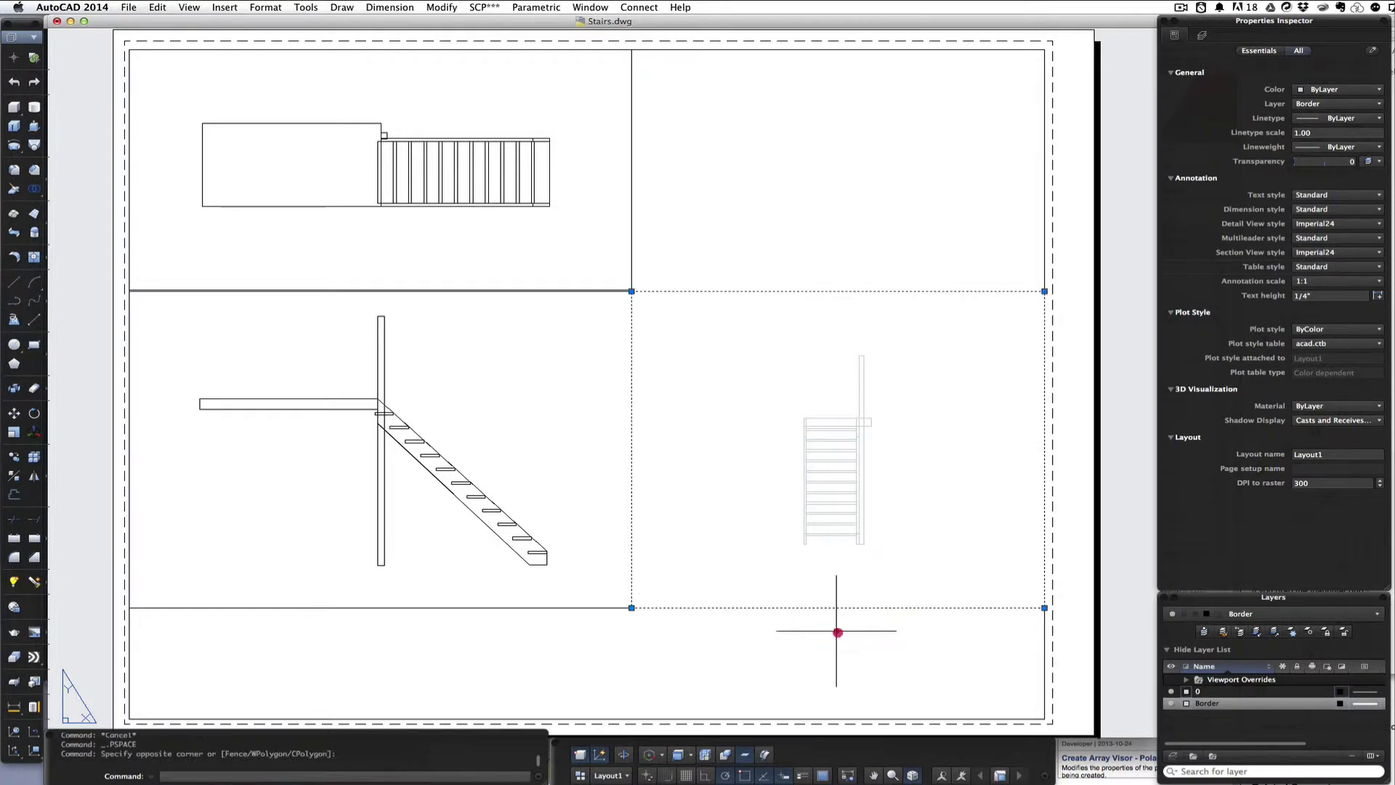
click(839, 625)
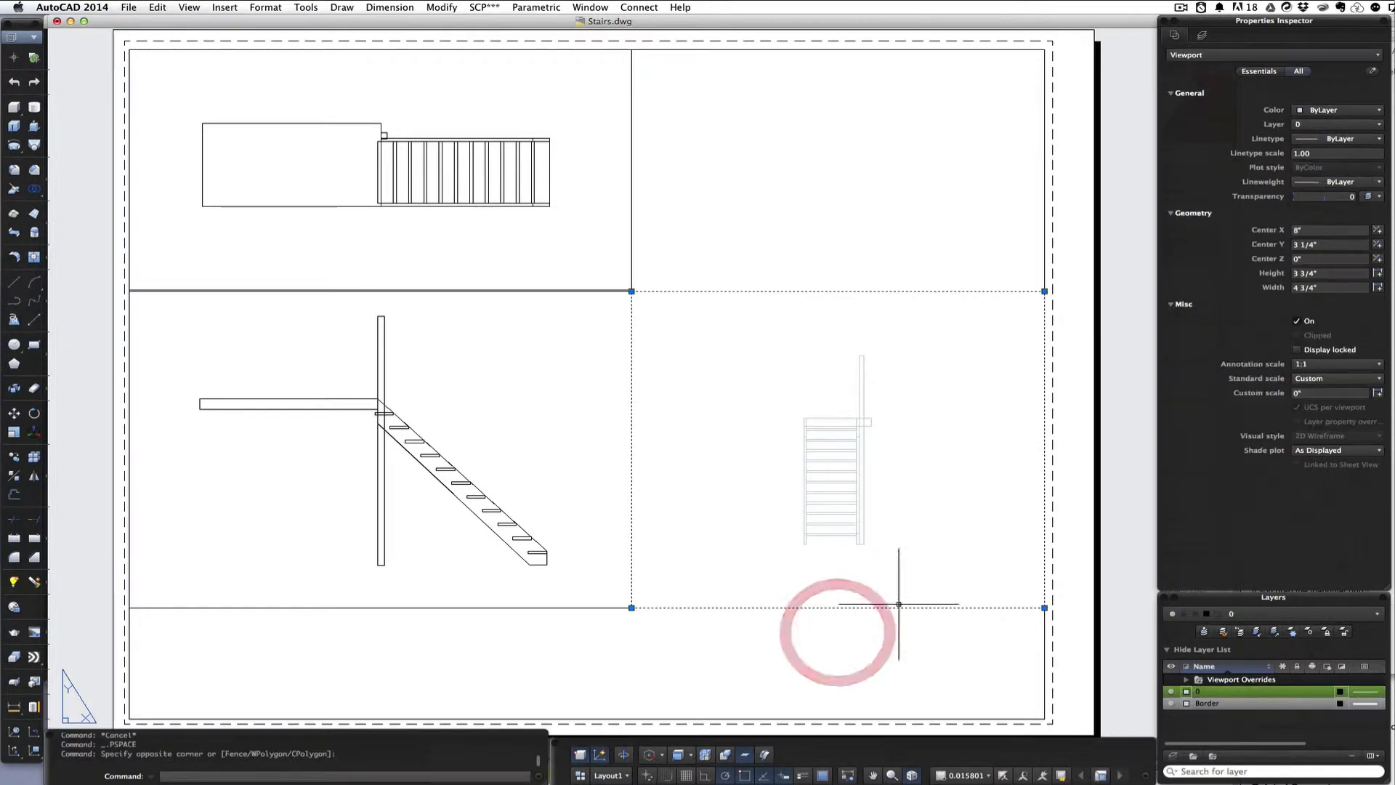
click(1300, 379)
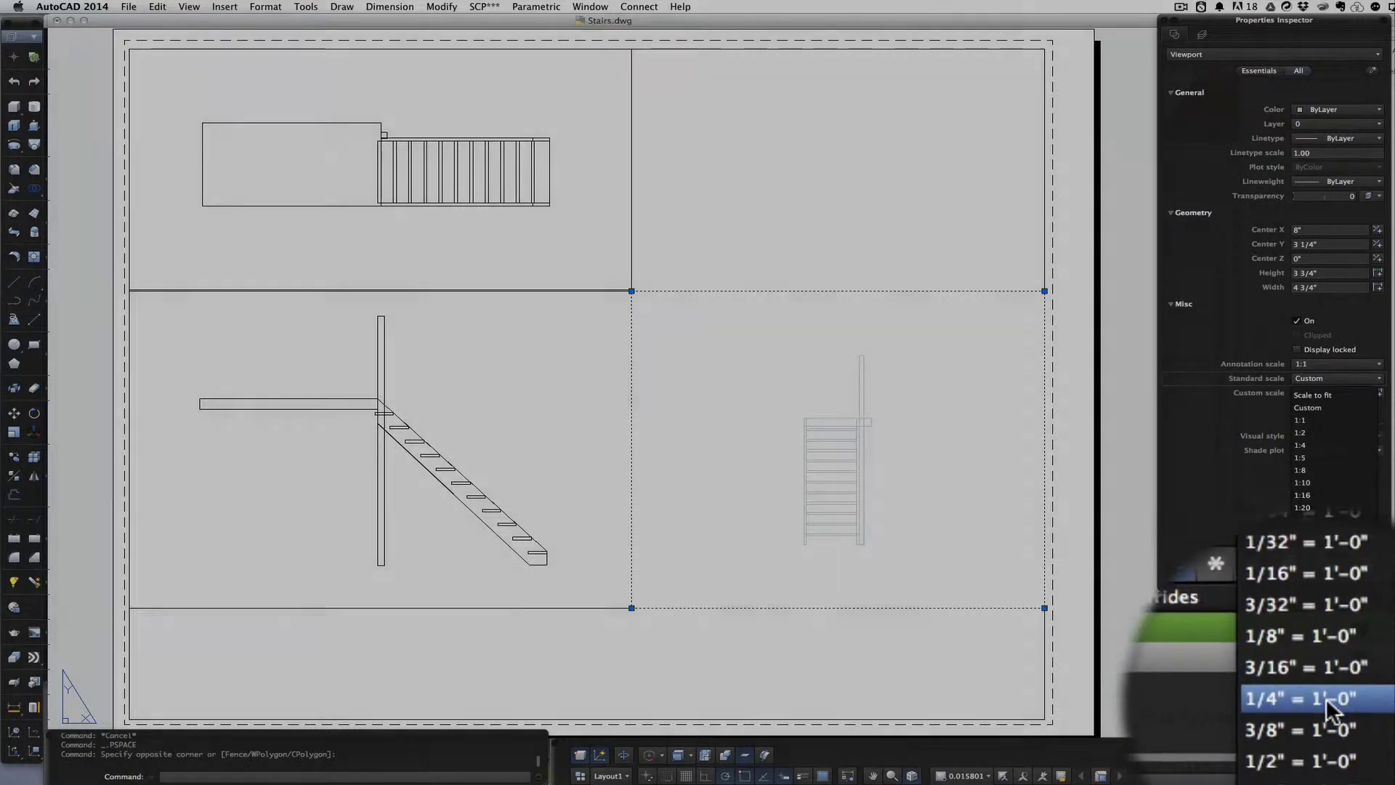
click(1329, 724)
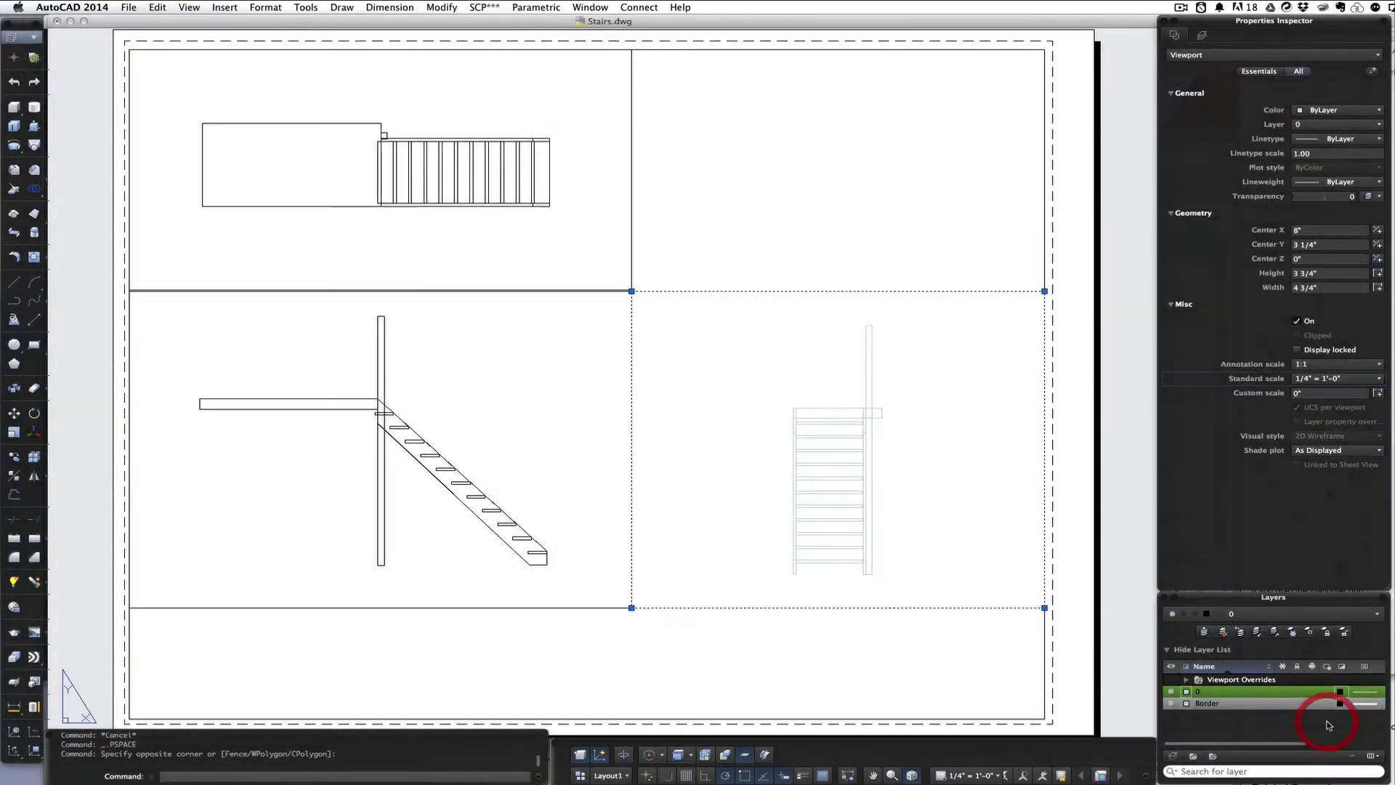
Step: Activate the Front-view viewport and override the colors of layers 0 and Border to black in it
double_click(885, 467)
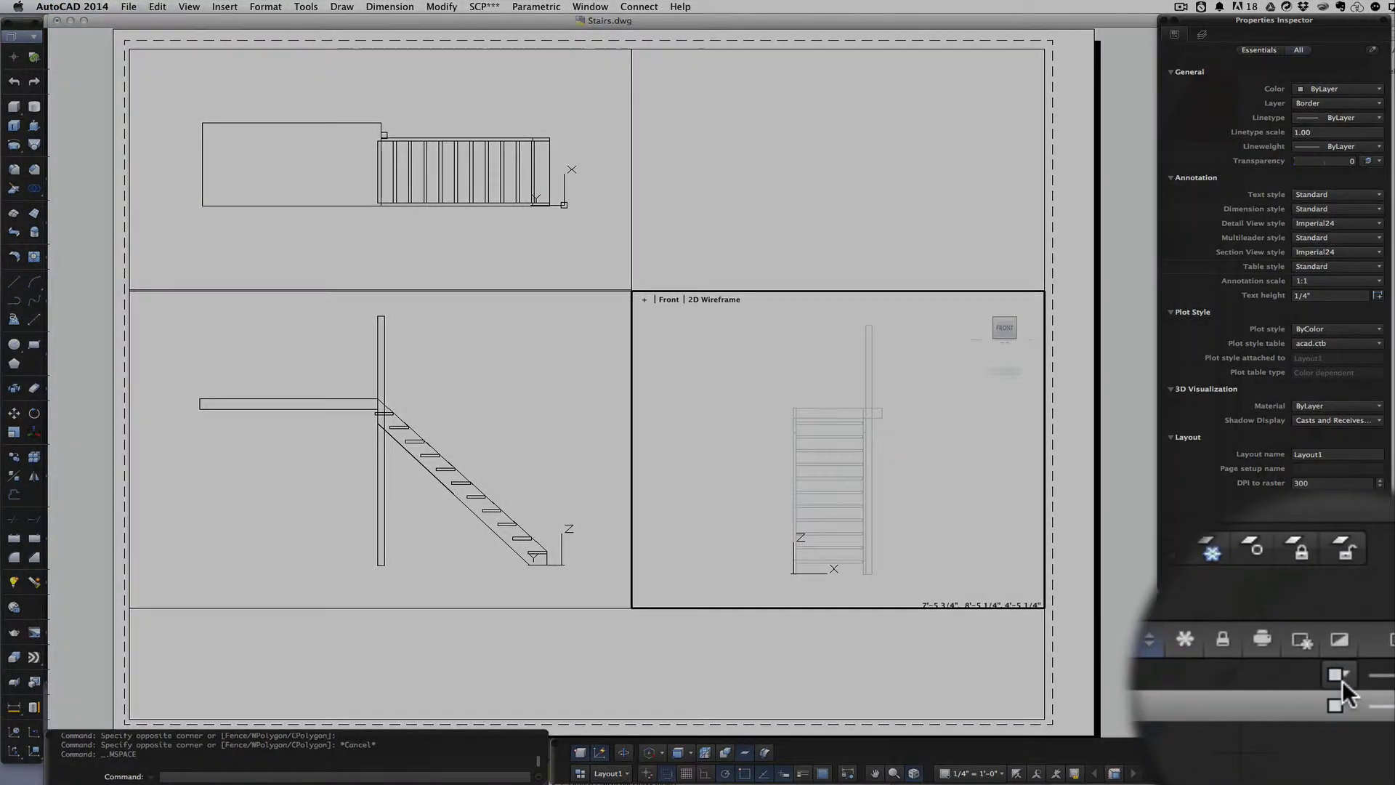
click(1340, 691)
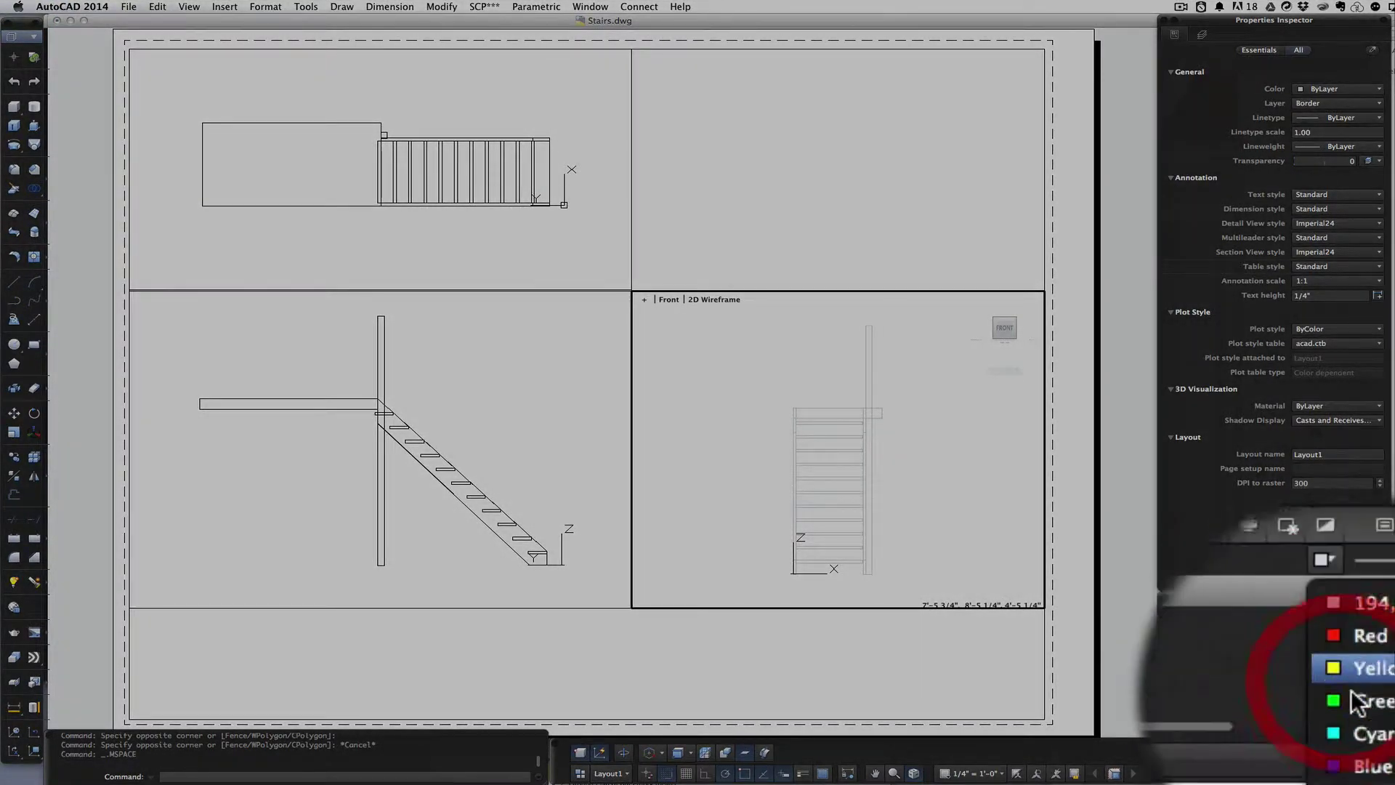
click(1354, 694)
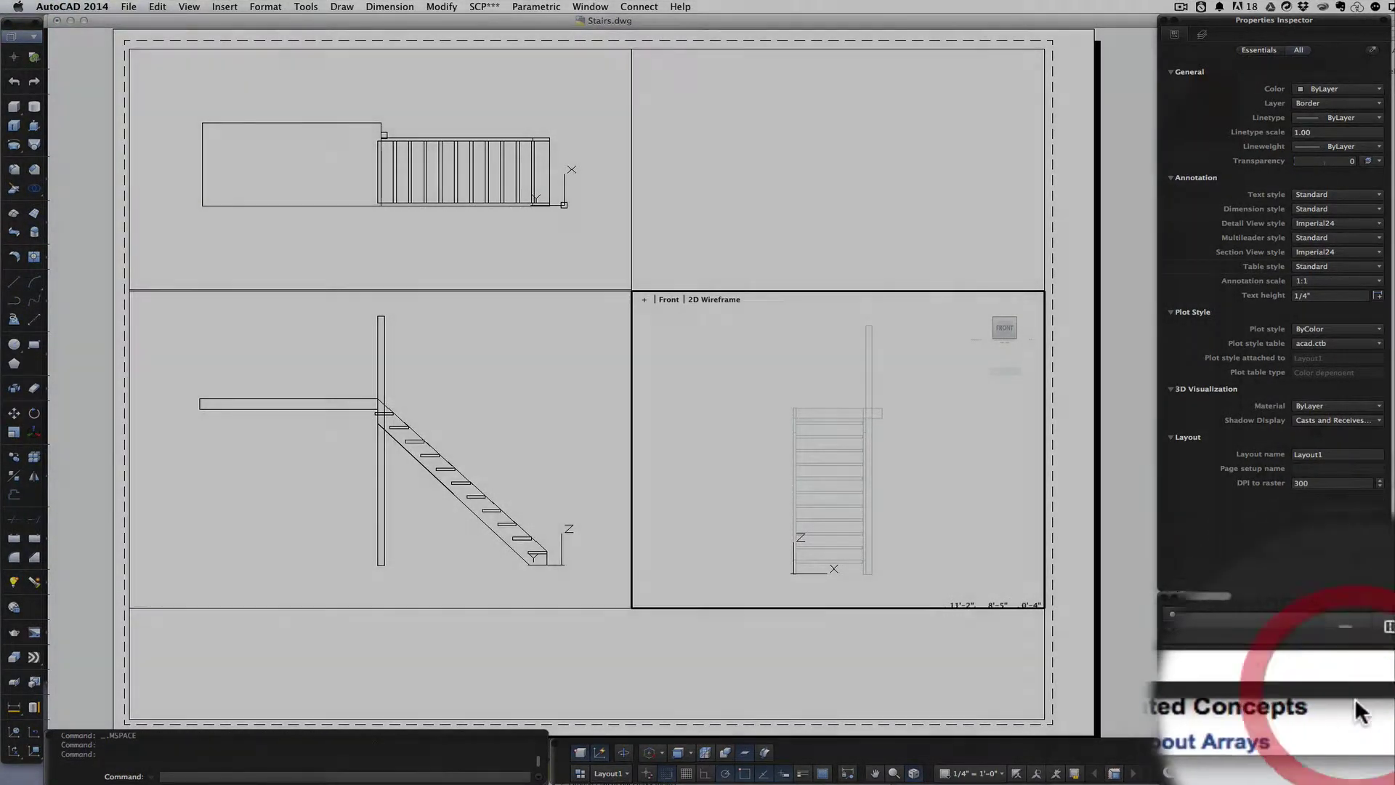
click(1341, 703)
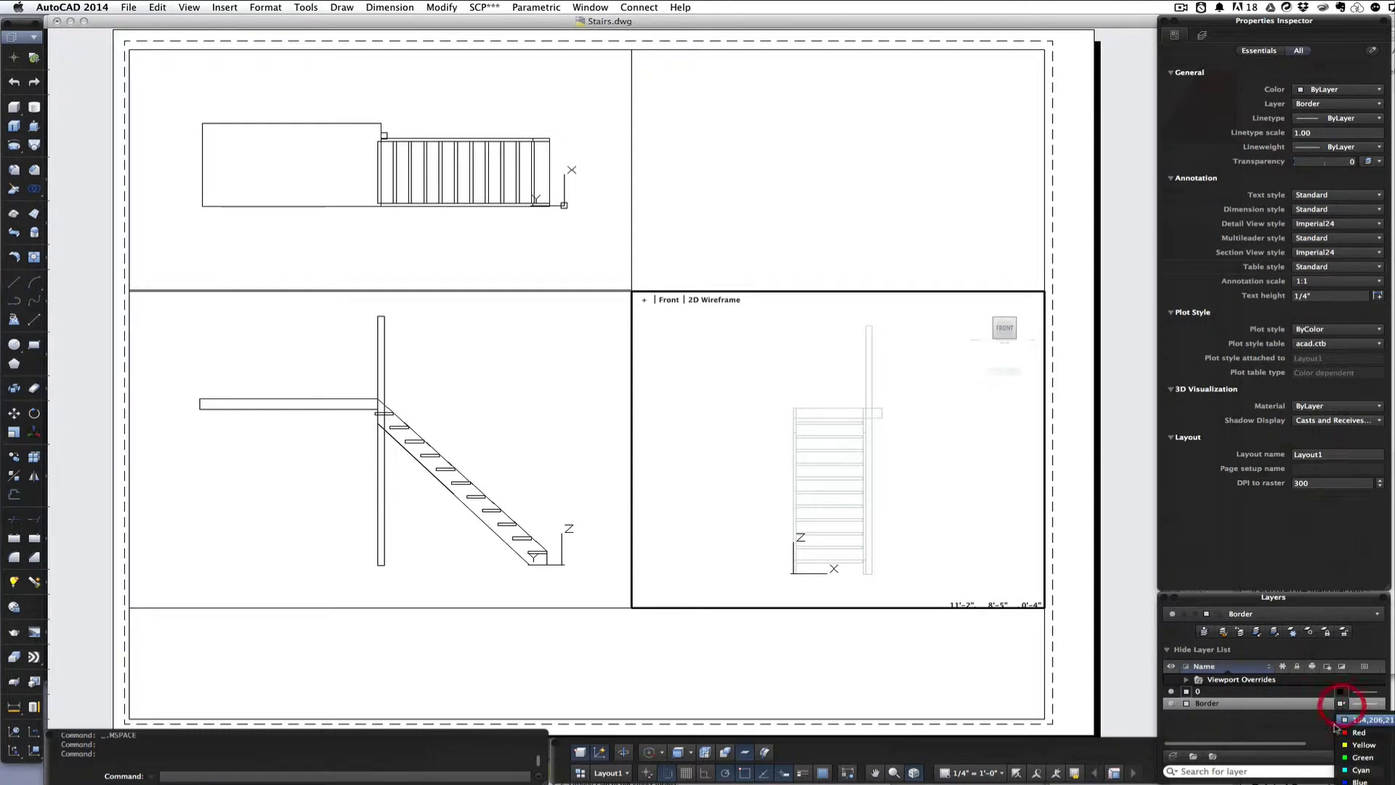
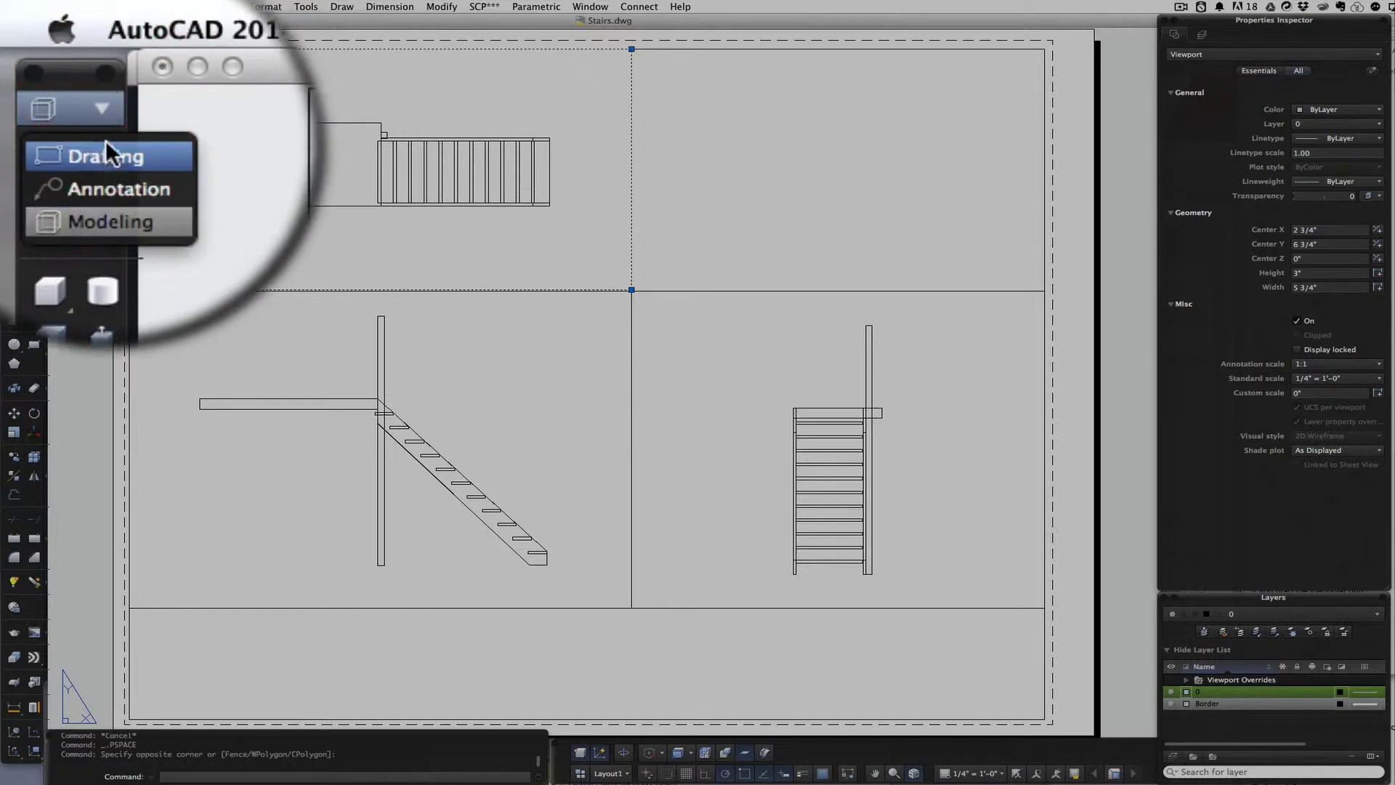
Step: Switch to the Annotation tool set and place the multiline text "Top View" beneath the stair plan
click(94, 183)
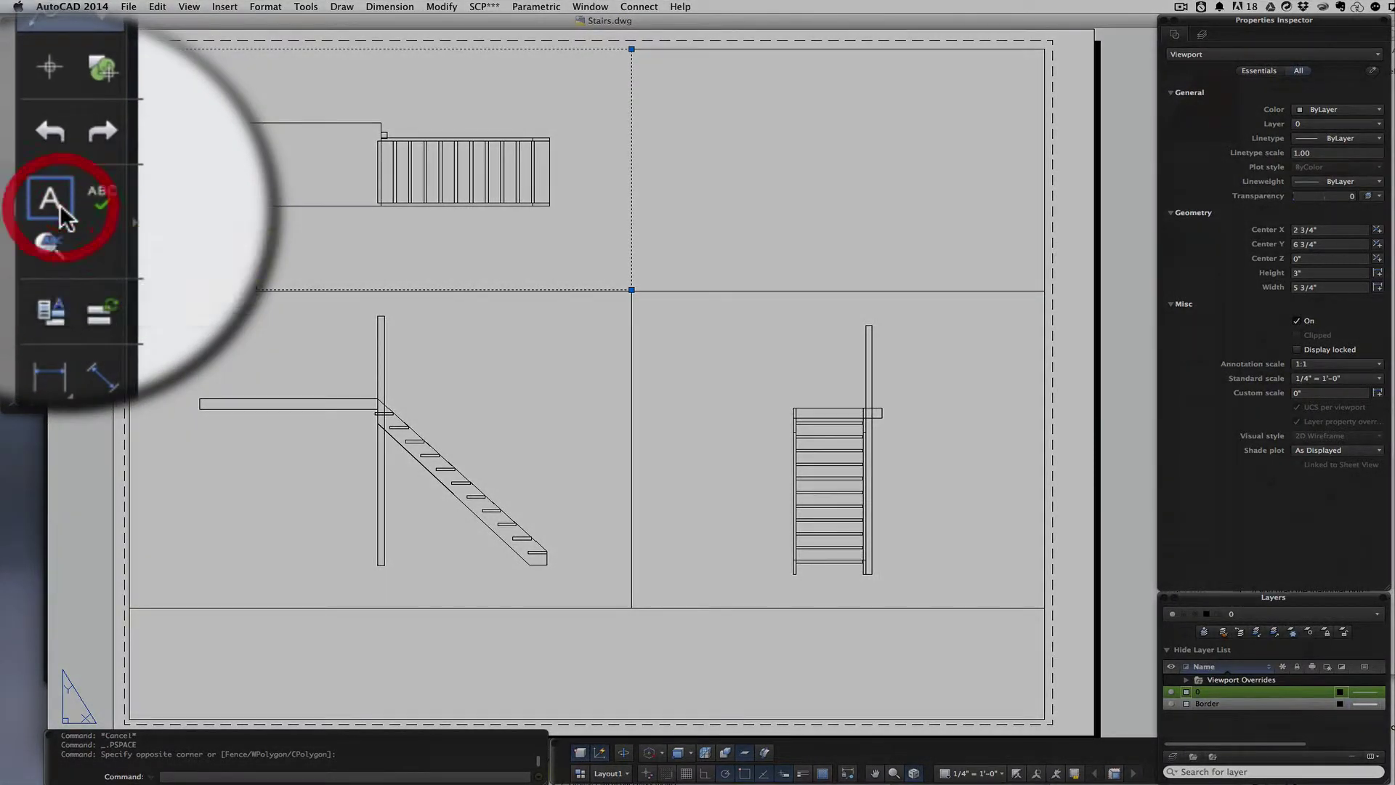
click(14, 106)
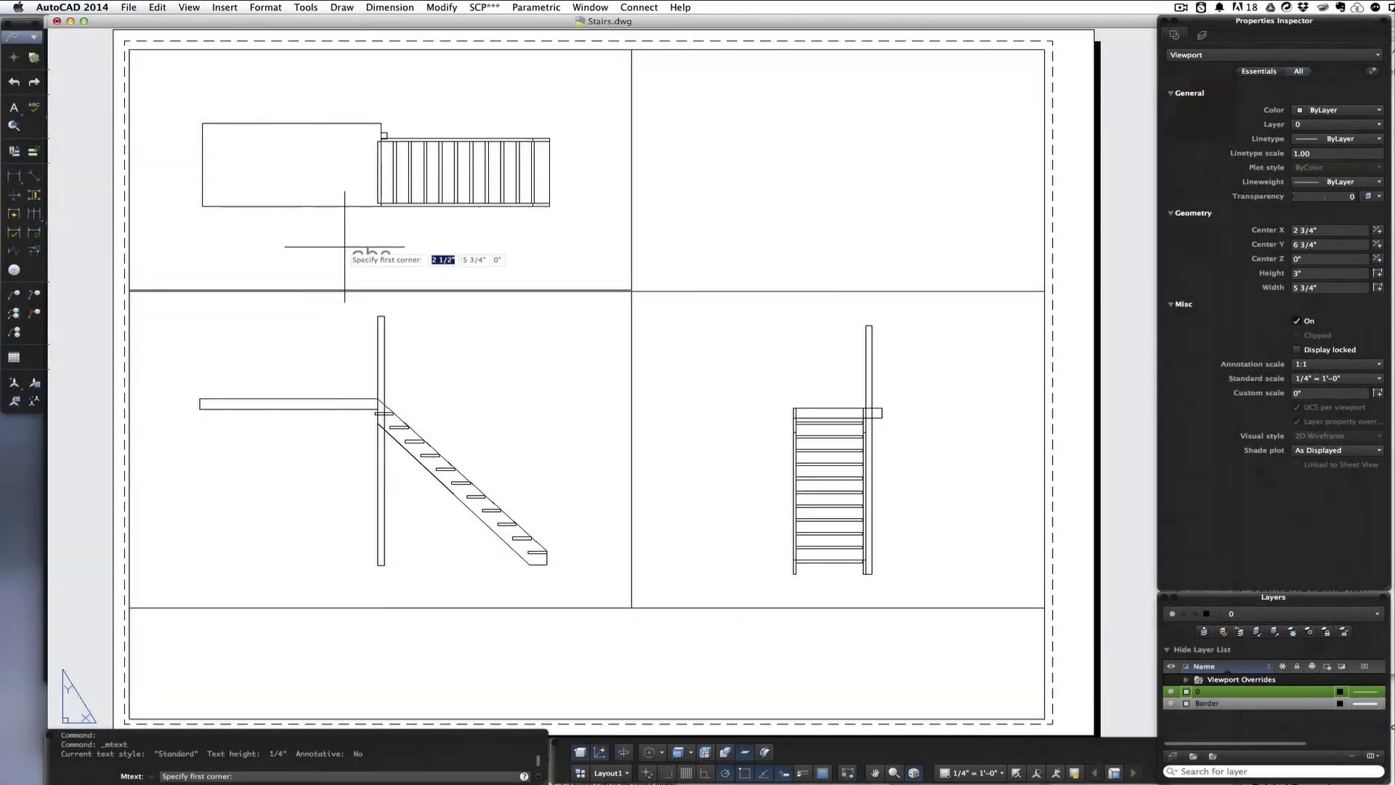
click(317, 251)
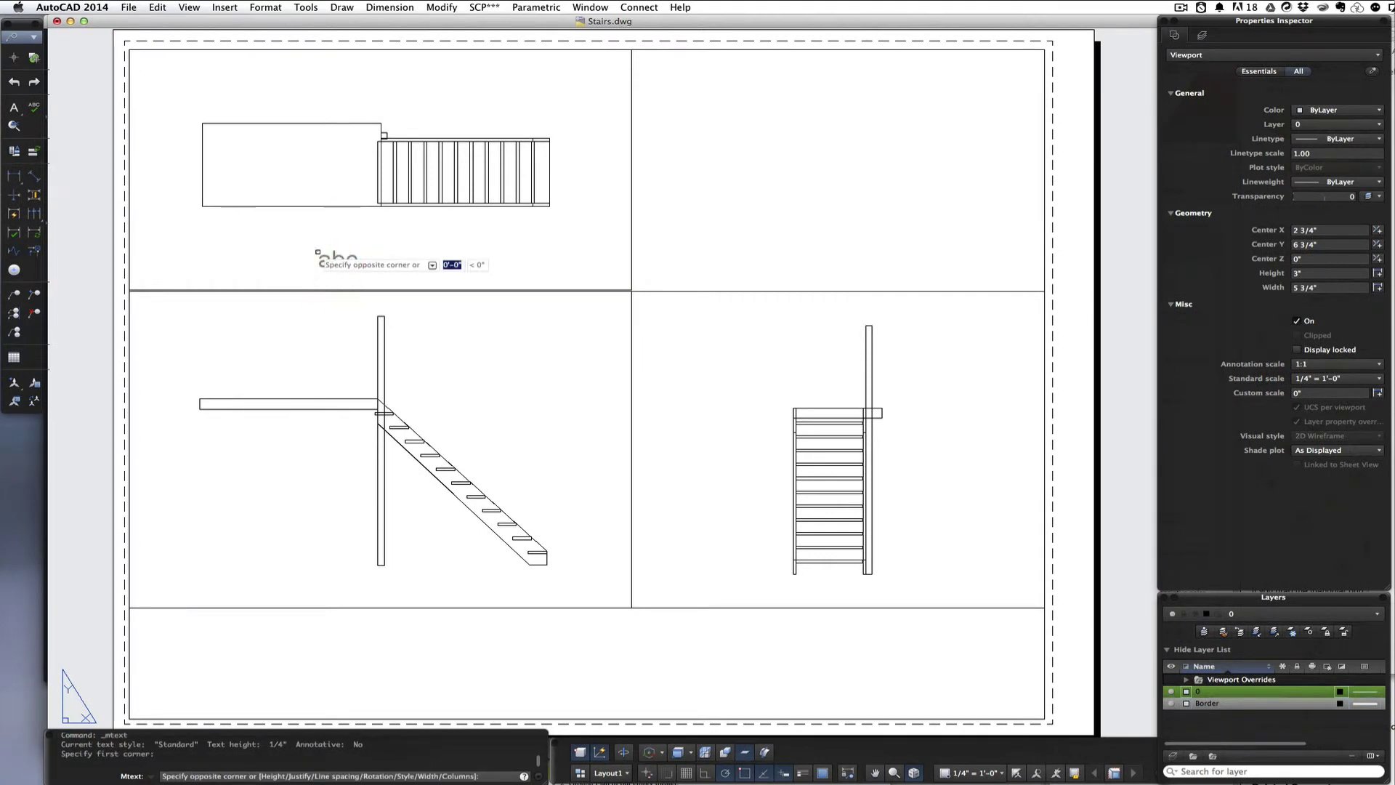
click(423, 284)
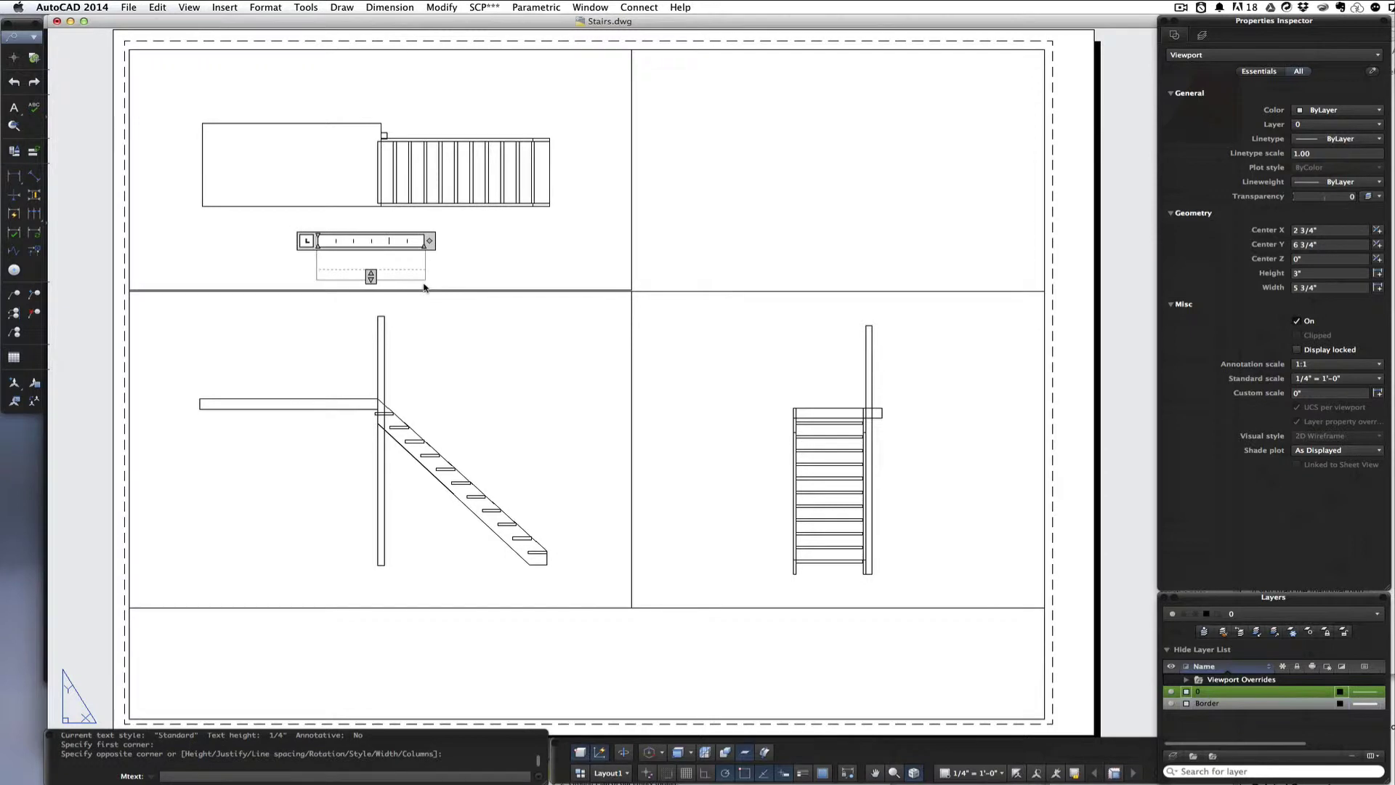
text(Top View)
Step: Close the text editor, save the label's changes, and make saving the permanent choice
key(Escape)
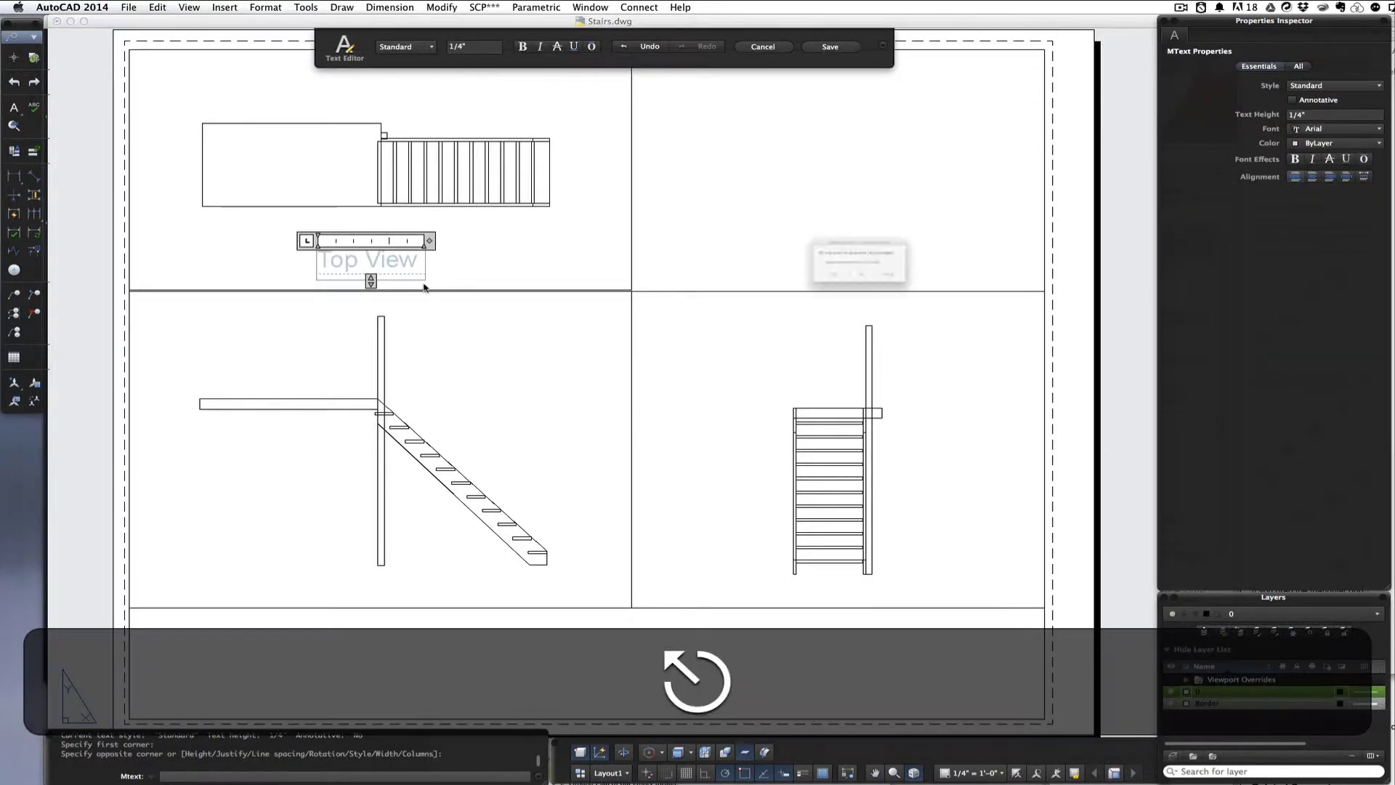
click(803, 266)
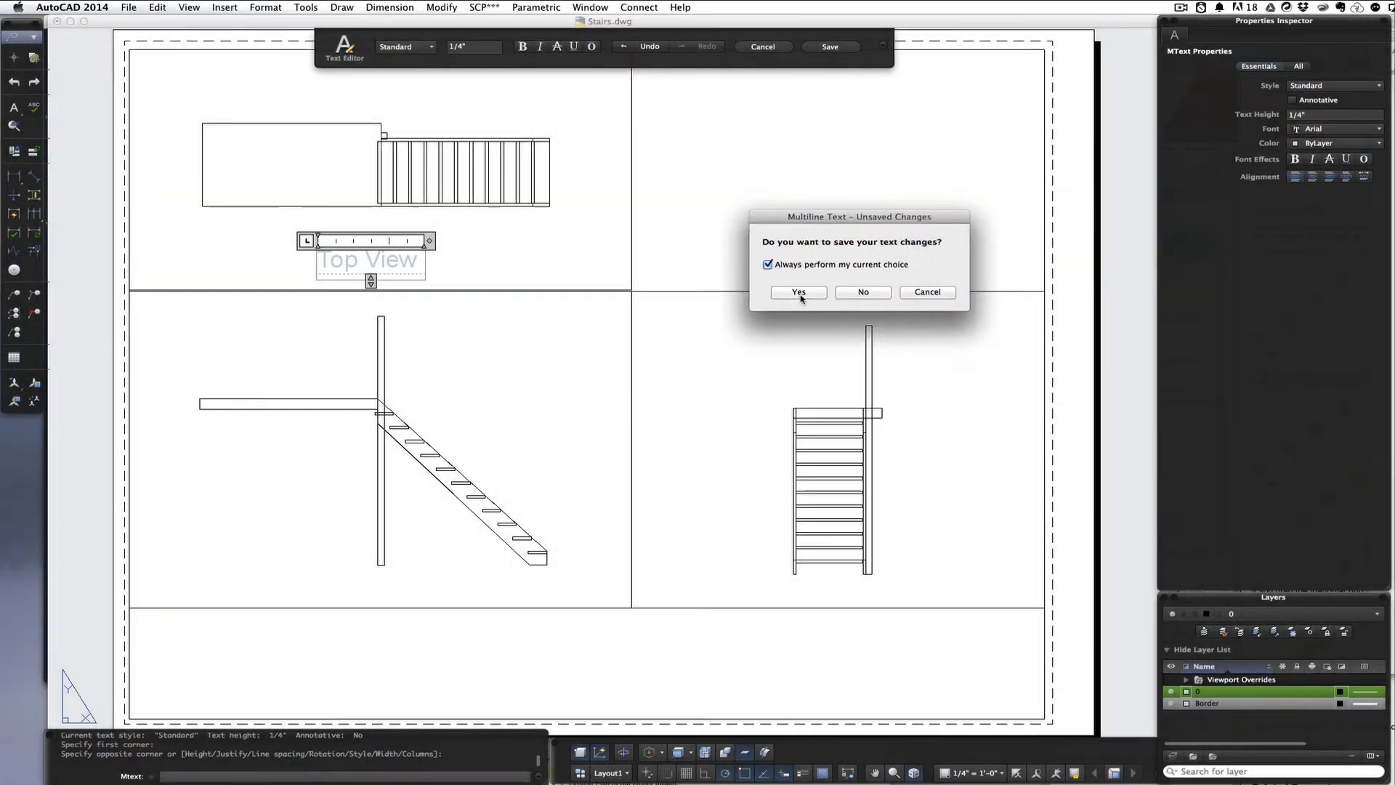
click(800, 294)
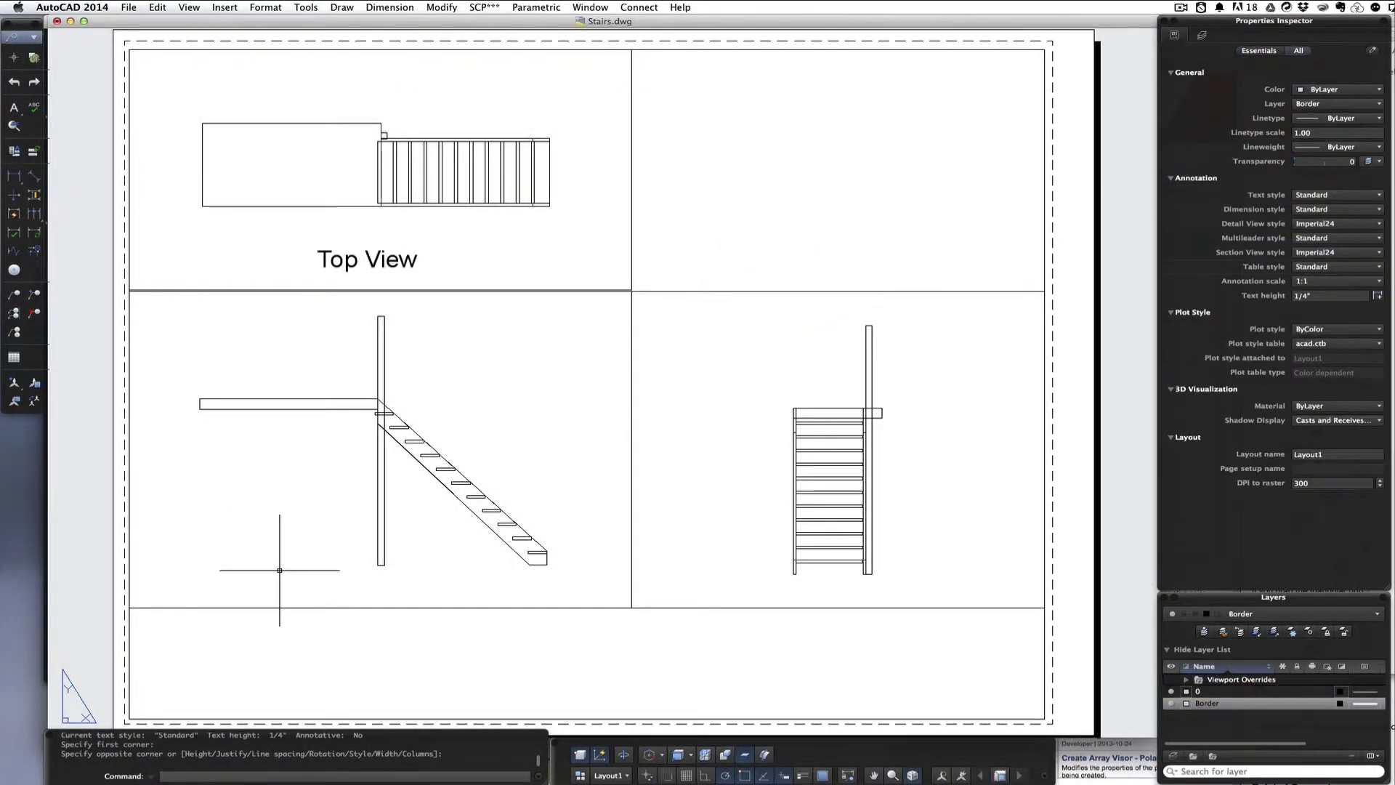
Step: Place the multiline text "Front View" beneath the stair side elevation in the lower-left viewport
click(324, 606)
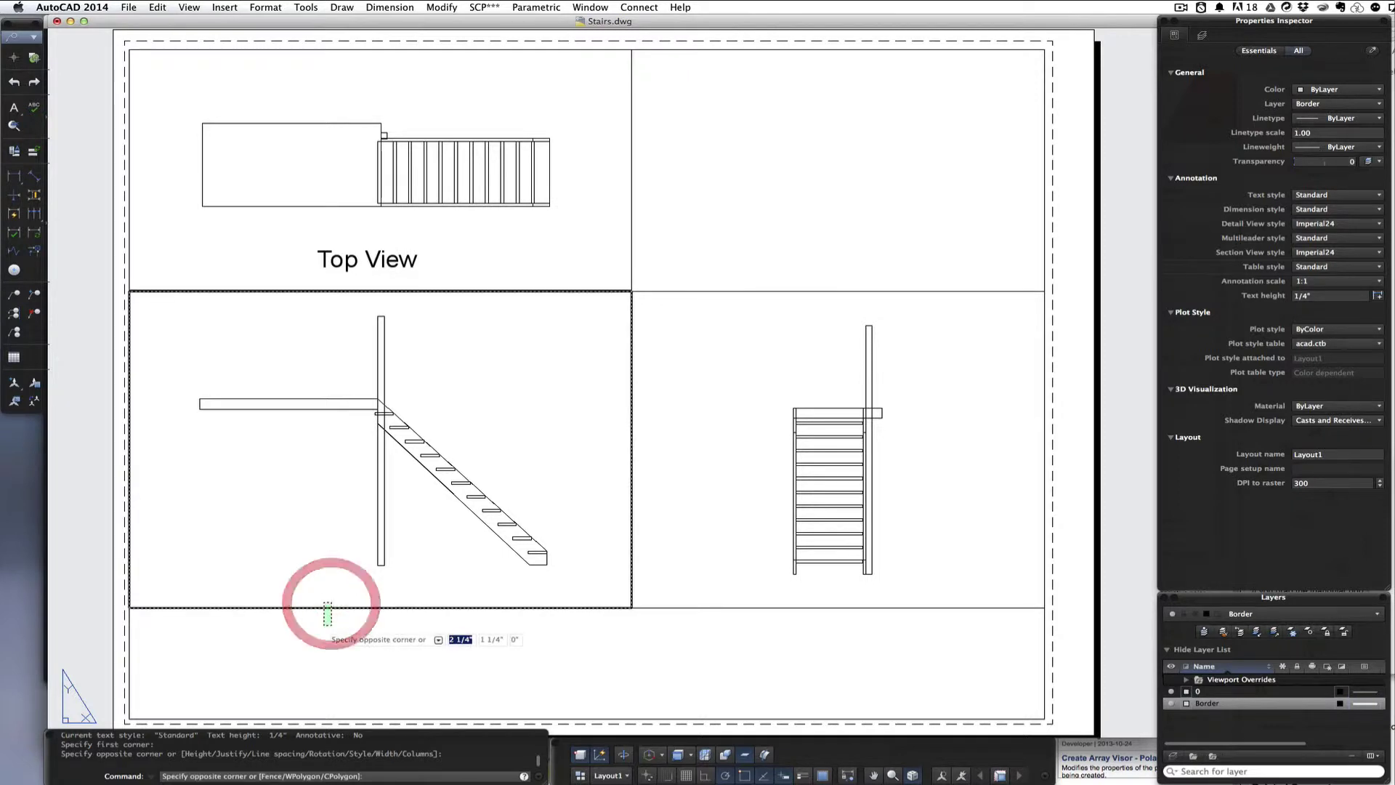
click(14, 108)
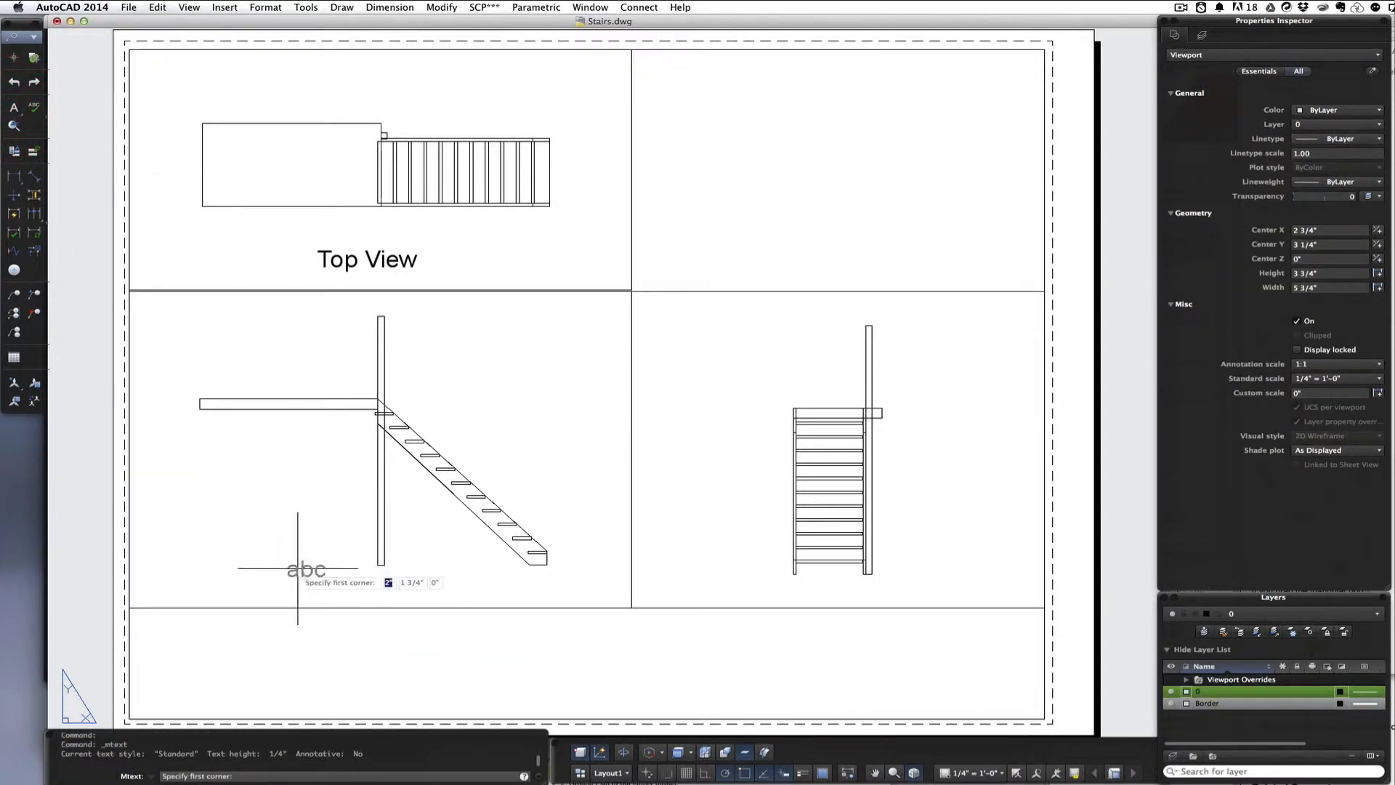
click(301, 573)
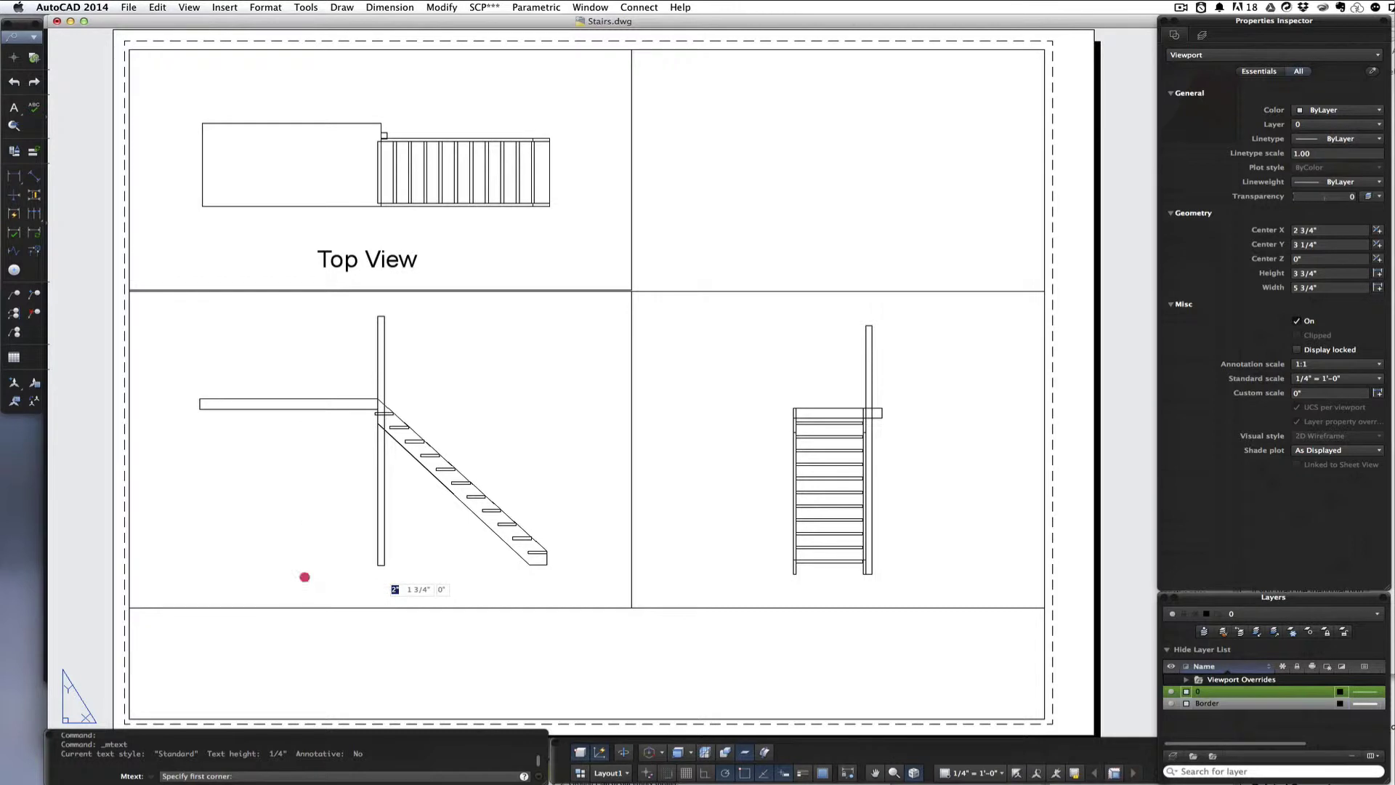
click(419, 602)
text(F)
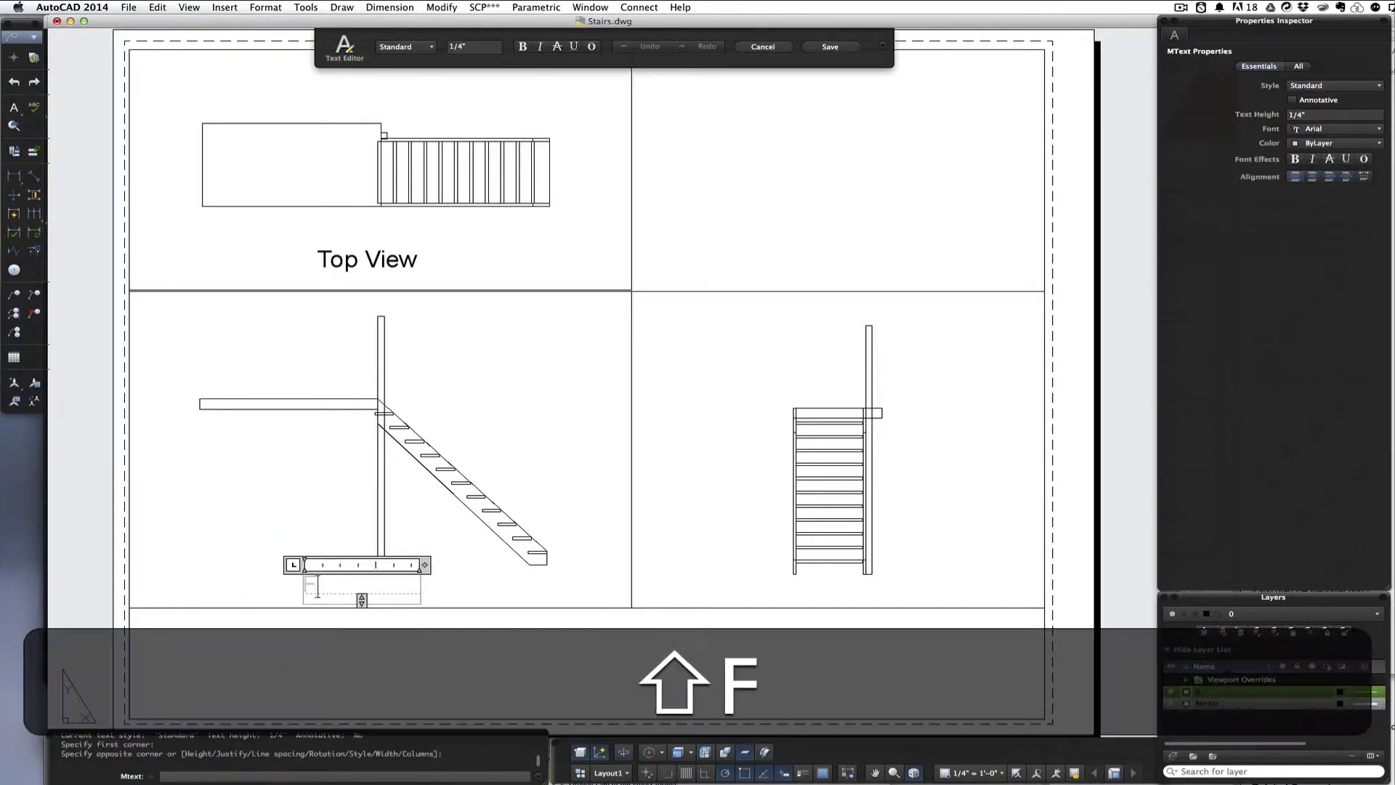
text(ront View)
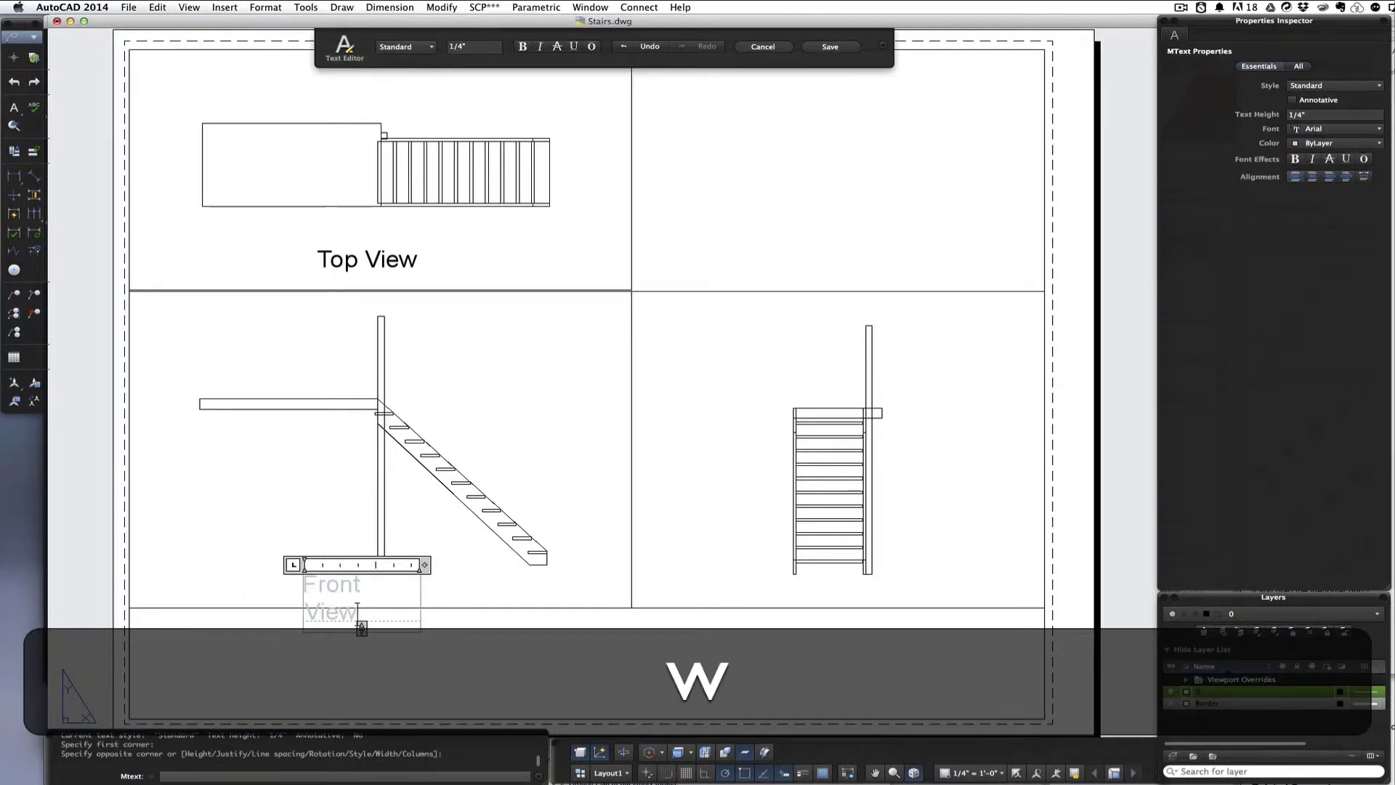
key(Escape)
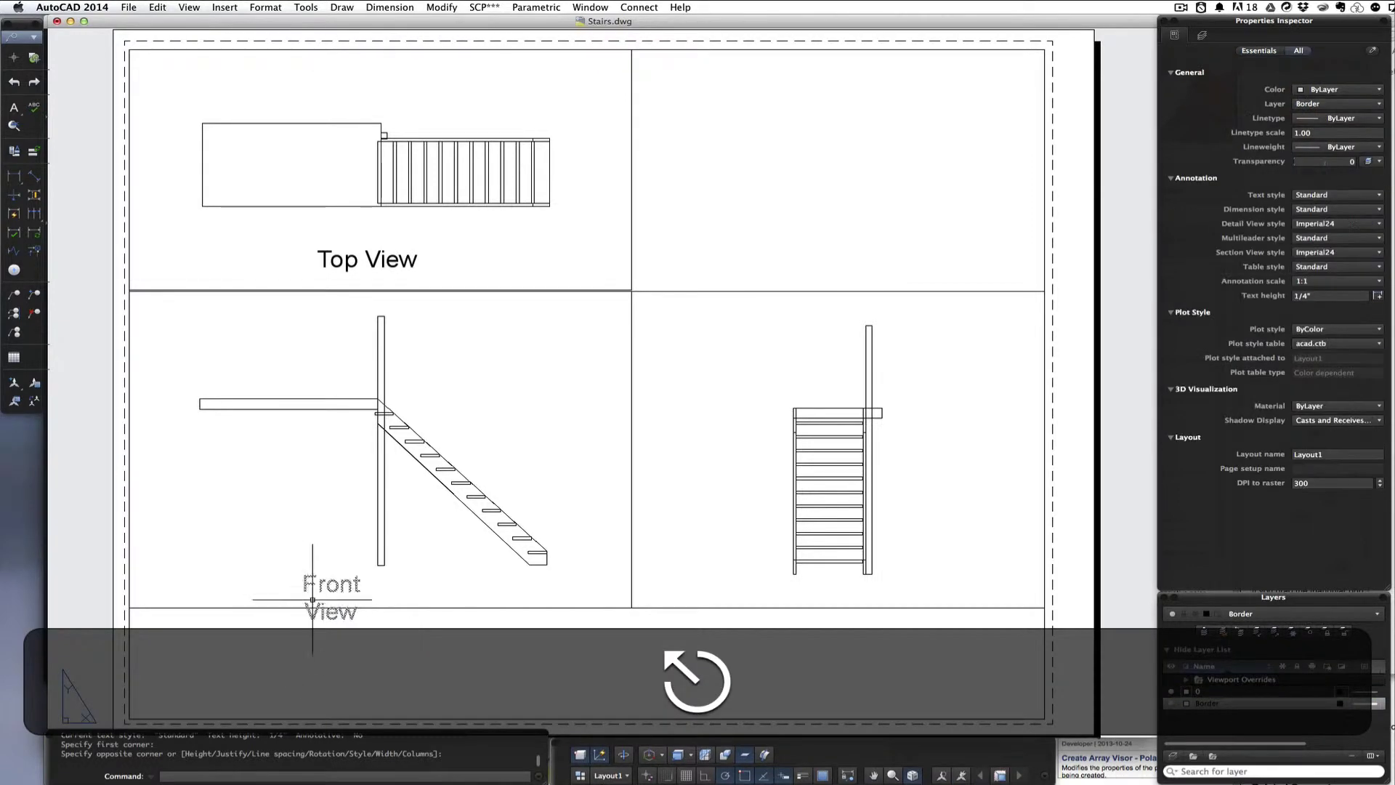
Step: Widen the "Front View" text box so the label fits on one line, and clear the selection
click(318, 592)
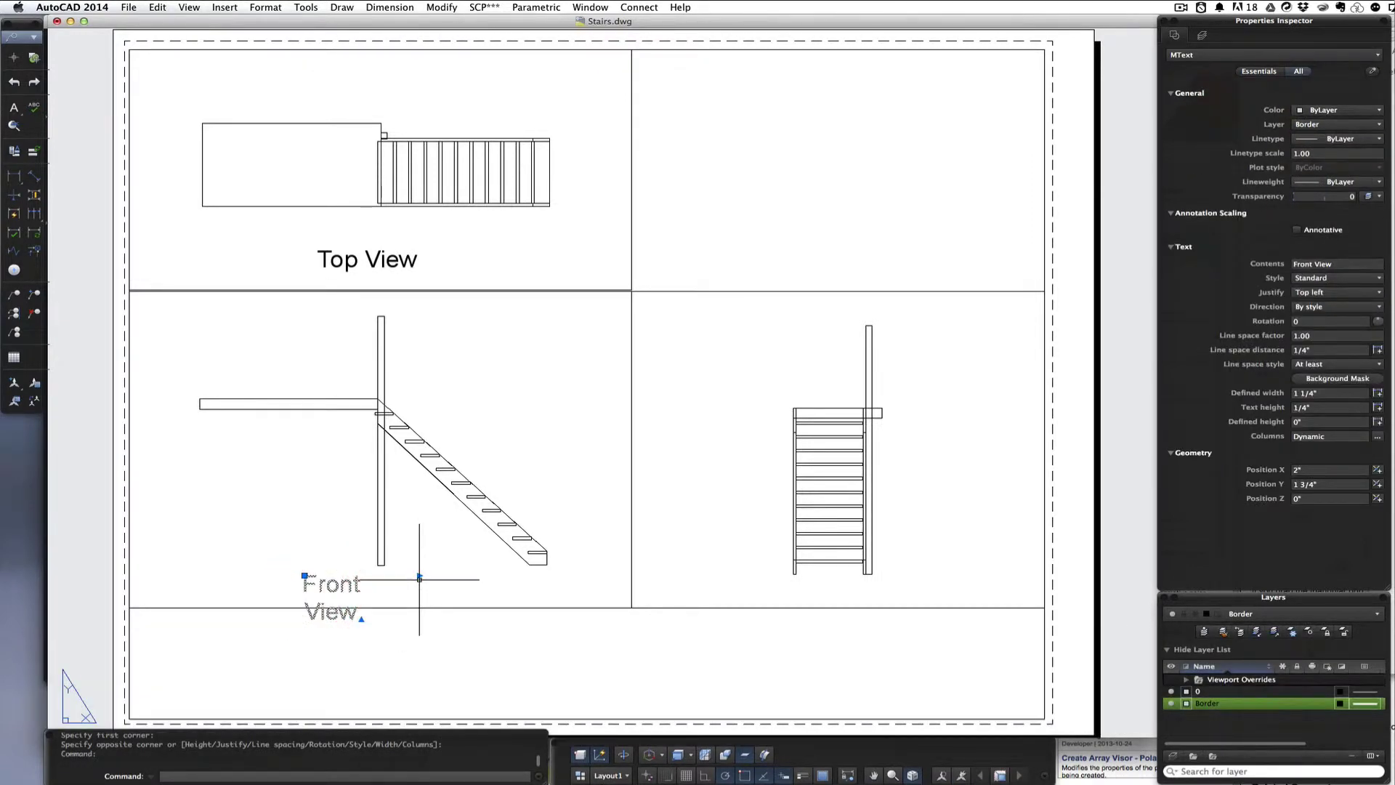
click(419, 575)
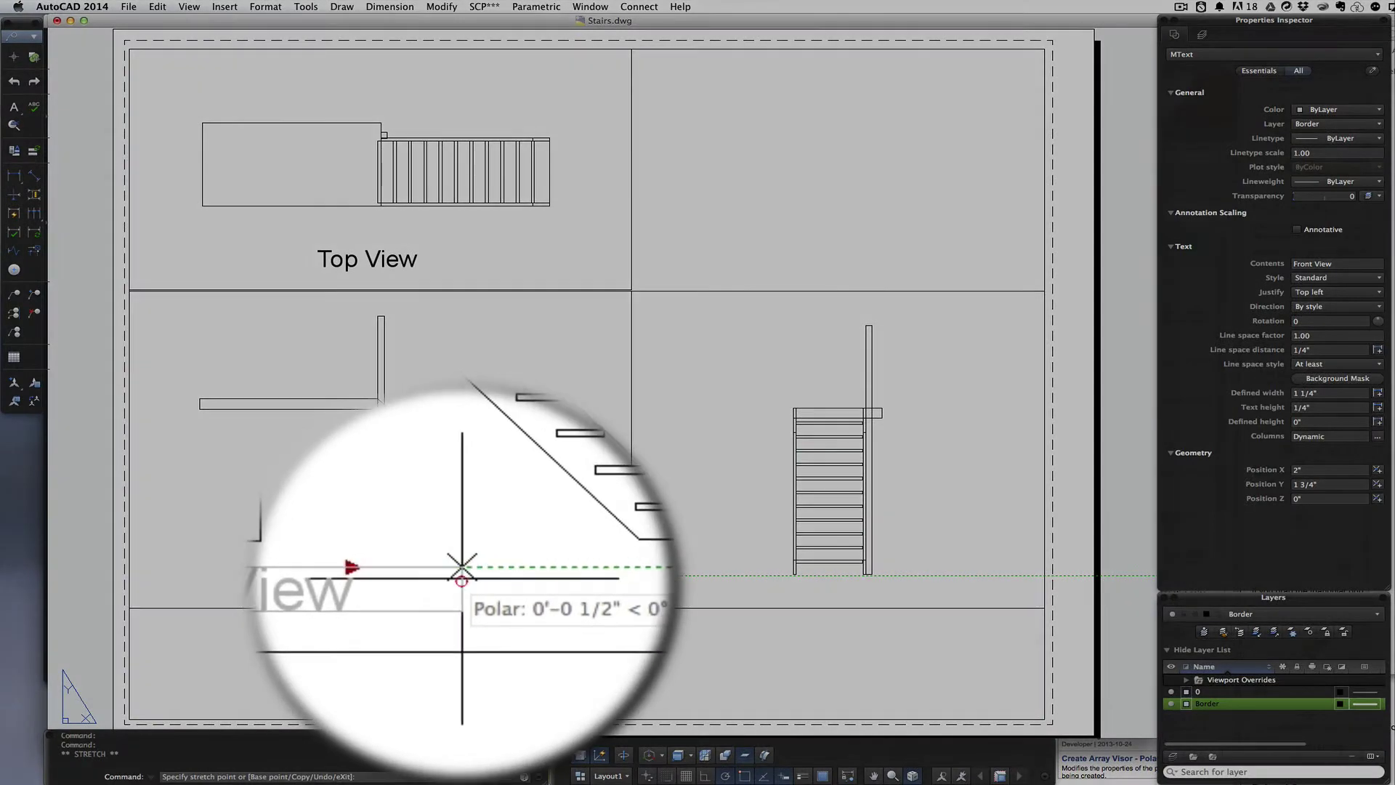
key(Escape)
key(Escape)
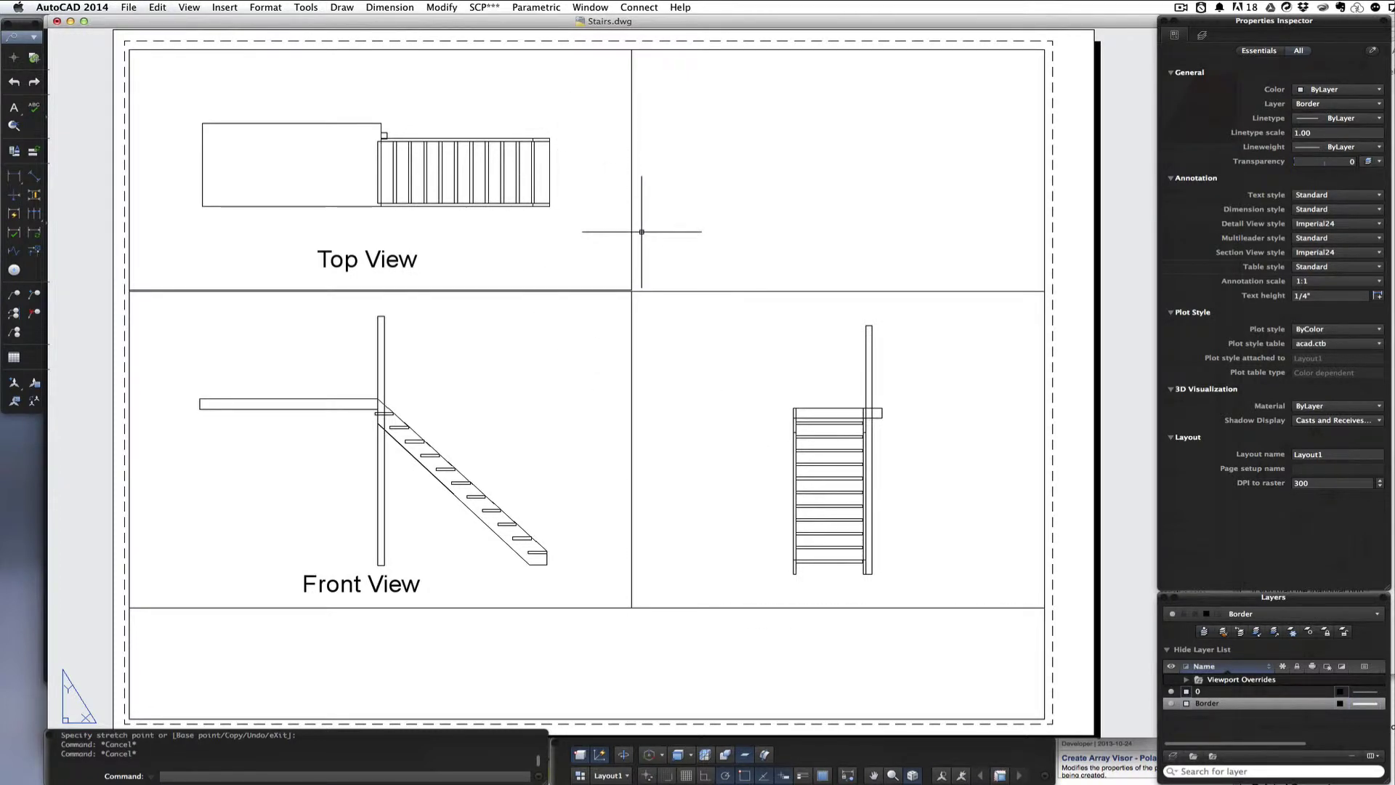
Step: Copy the Top View viewport and paste the duplicate beside it, starting at the original's lower-right corner
click(631, 173)
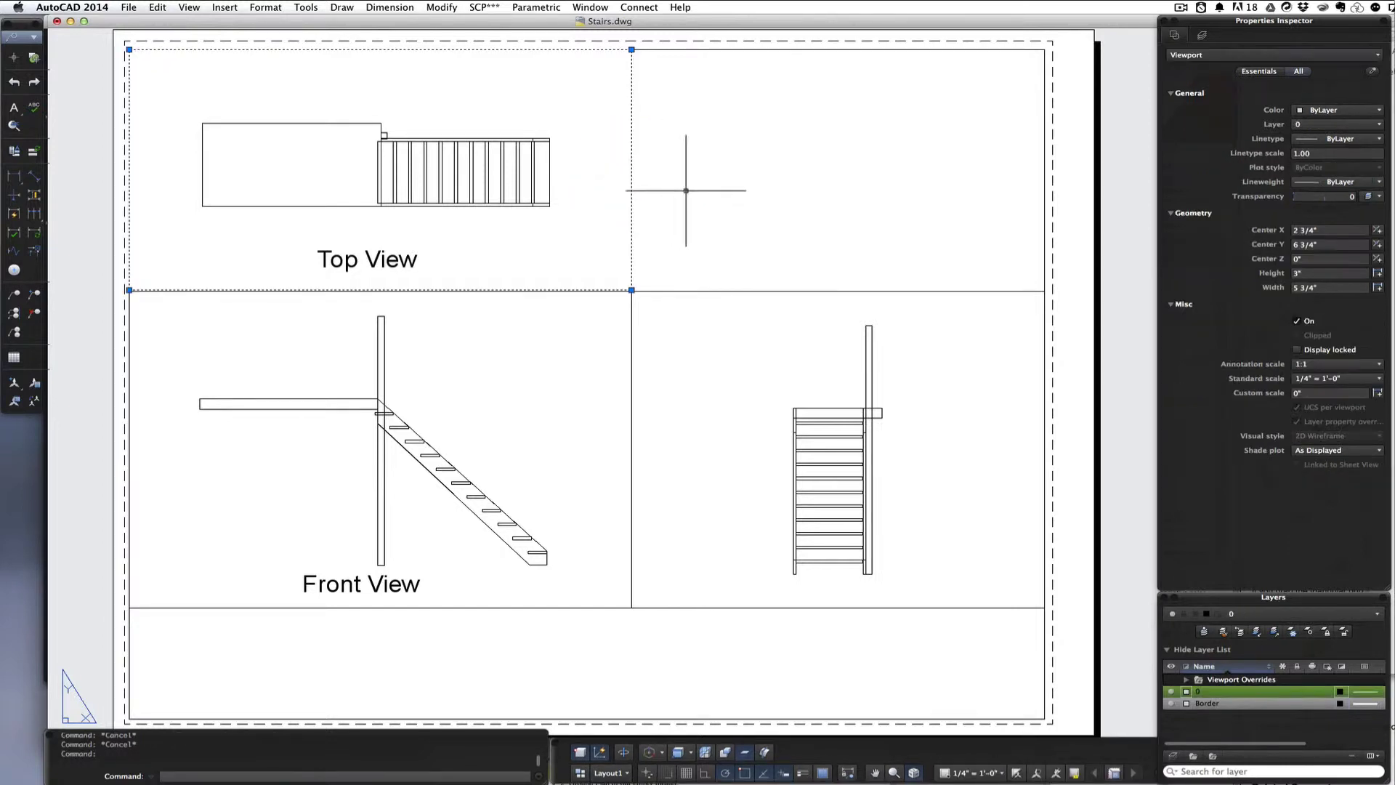
key(super+c)
key(super+v)
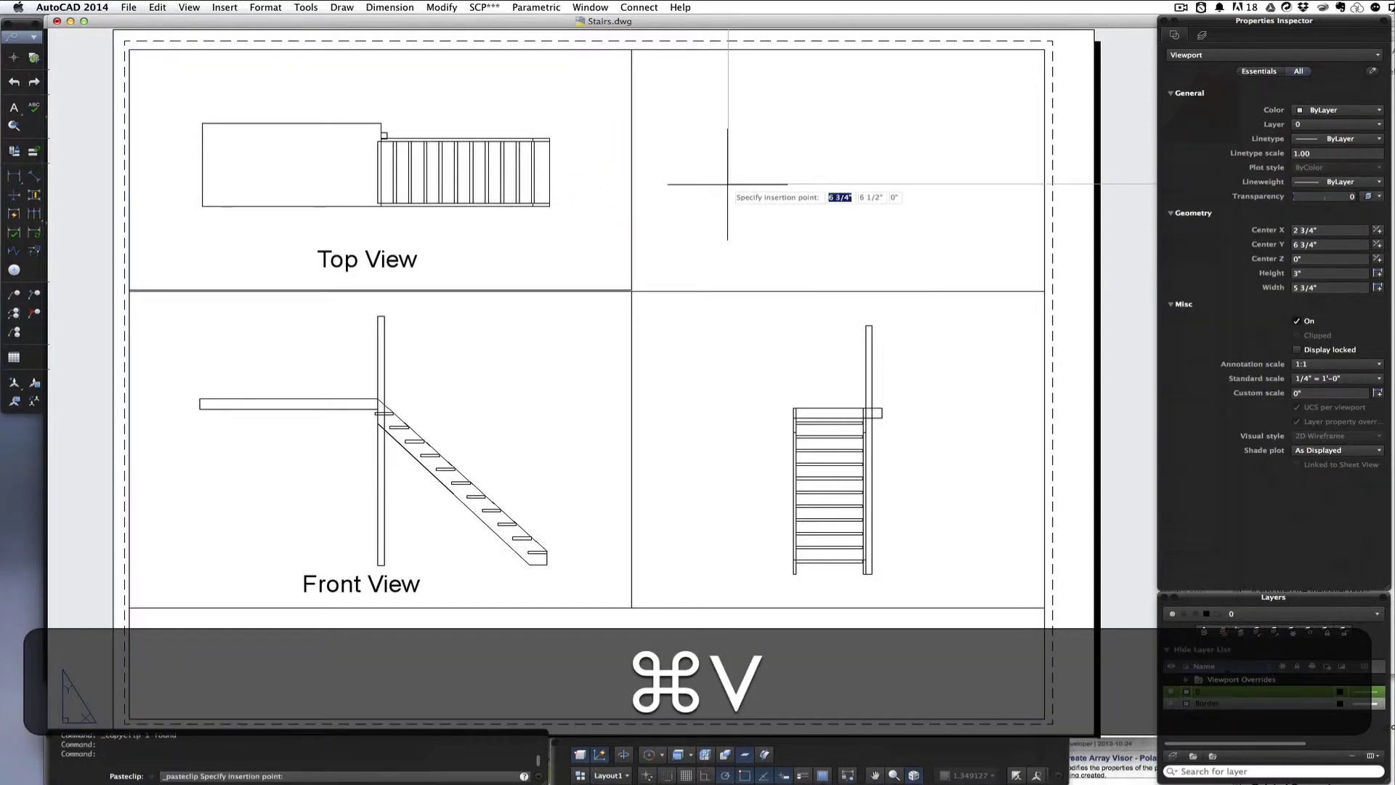
click(631, 290)
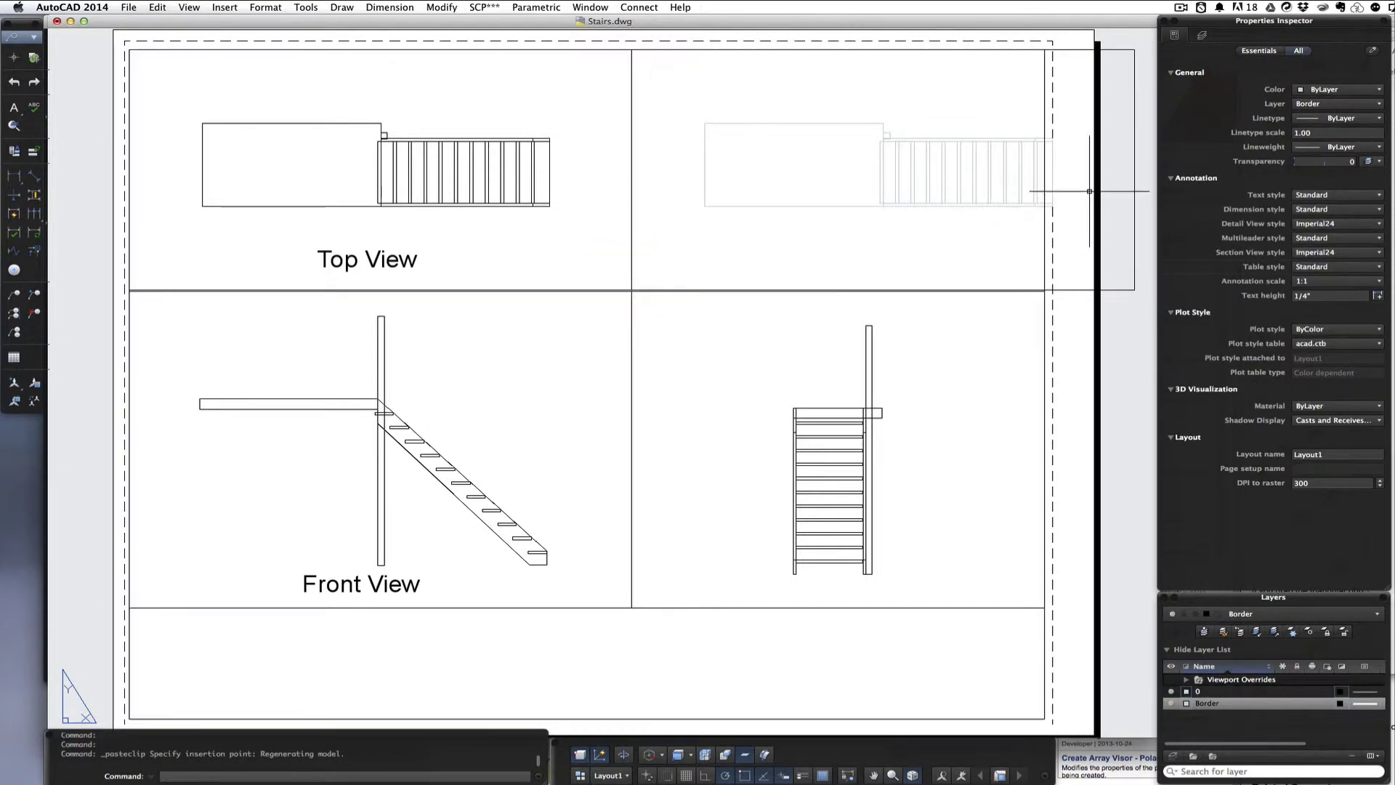
Step: Stretch the pasted viewport's right side back to the border's corner so it is about 4 3/4" wide
key(super+z)
click(1147, 160)
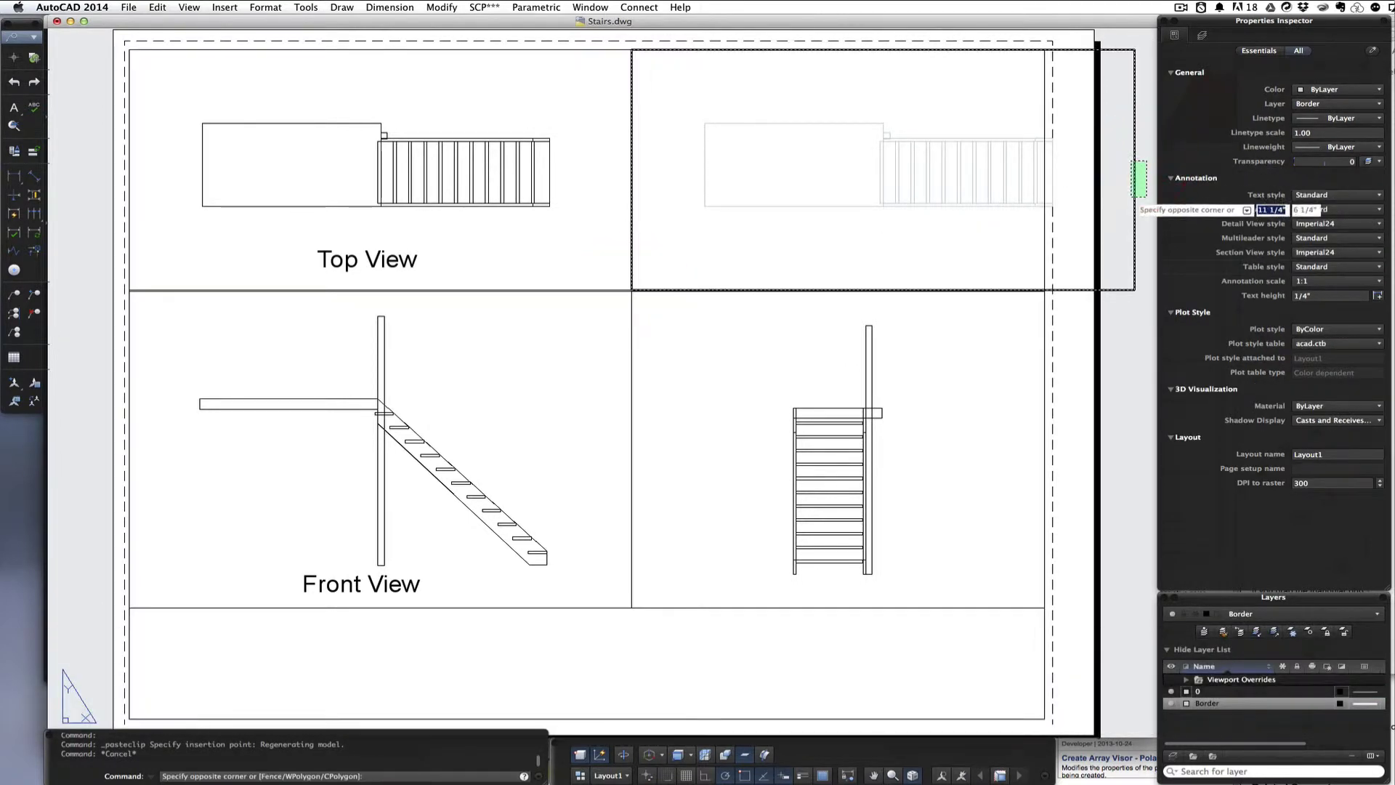
click(1127, 193)
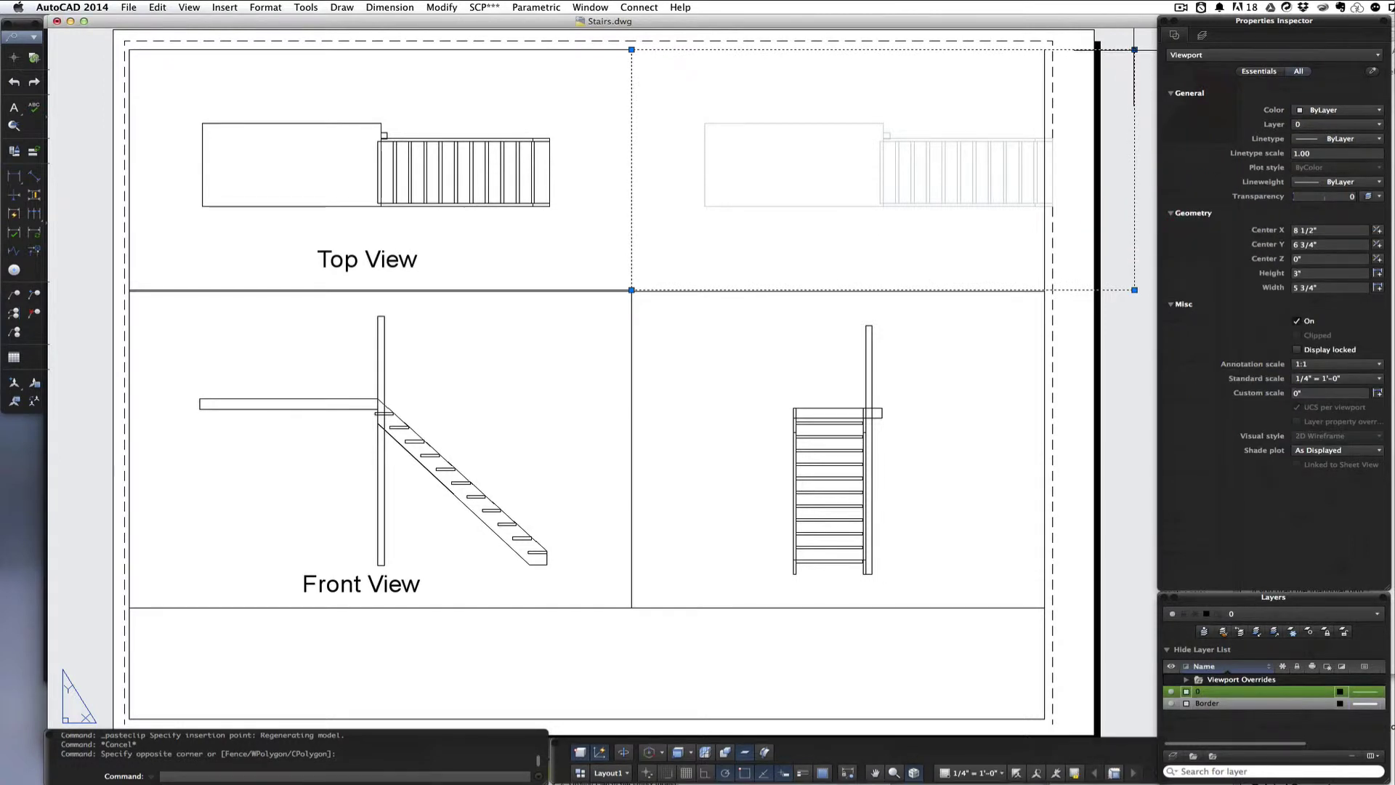
click(1134, 49)
click(1045, 49)
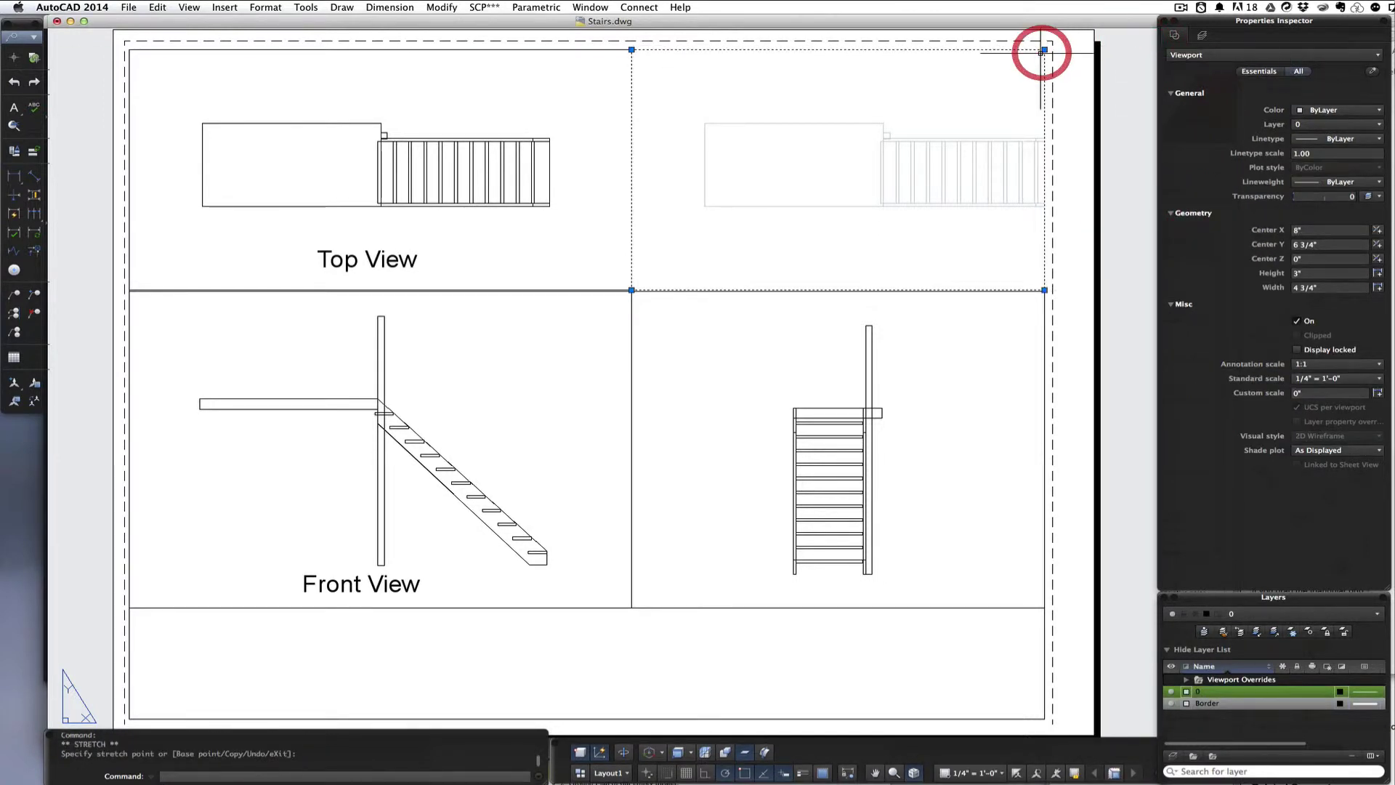
Step: Activate the duplicated viewport beside the Top View, set its view to SW Isometric, and return to paper space
double_click(886, 138)
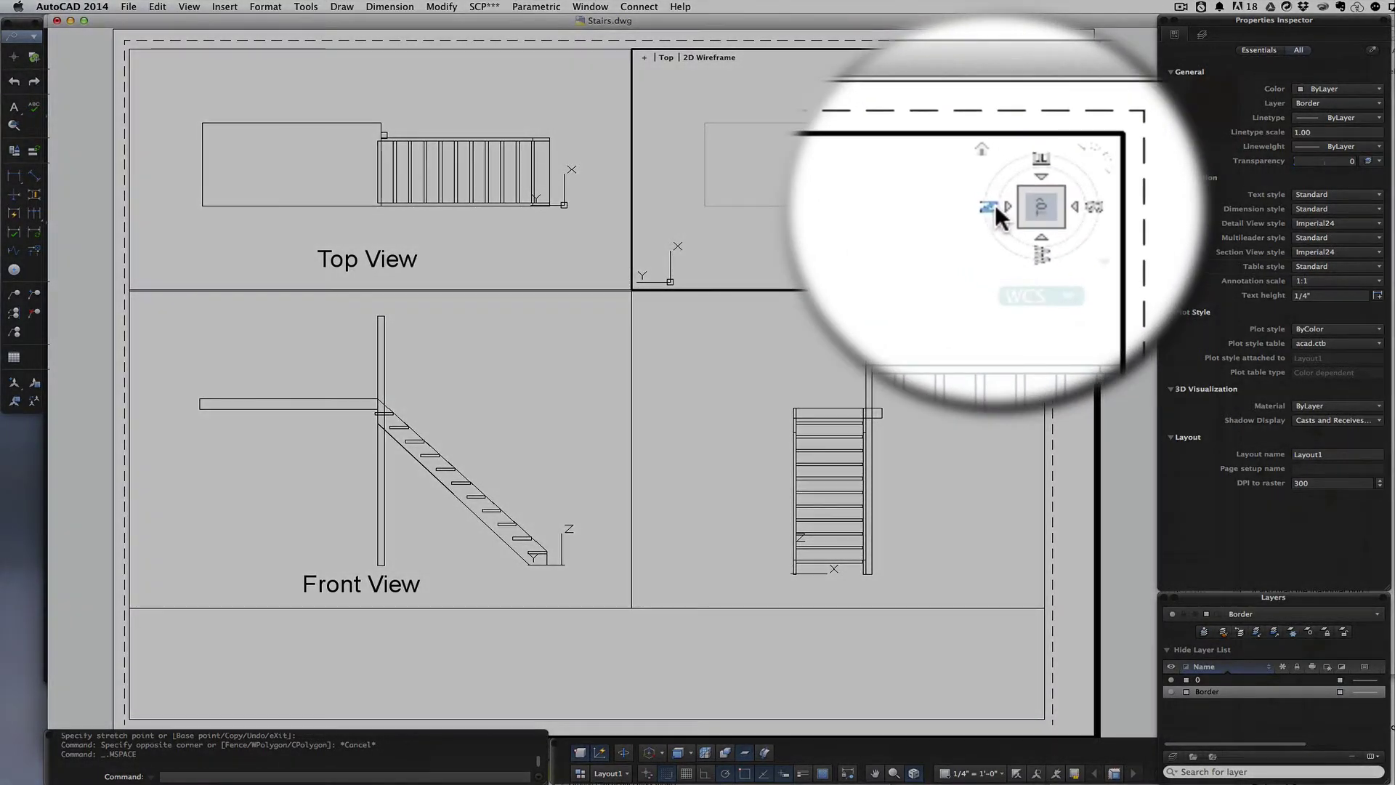
click(994, 78)
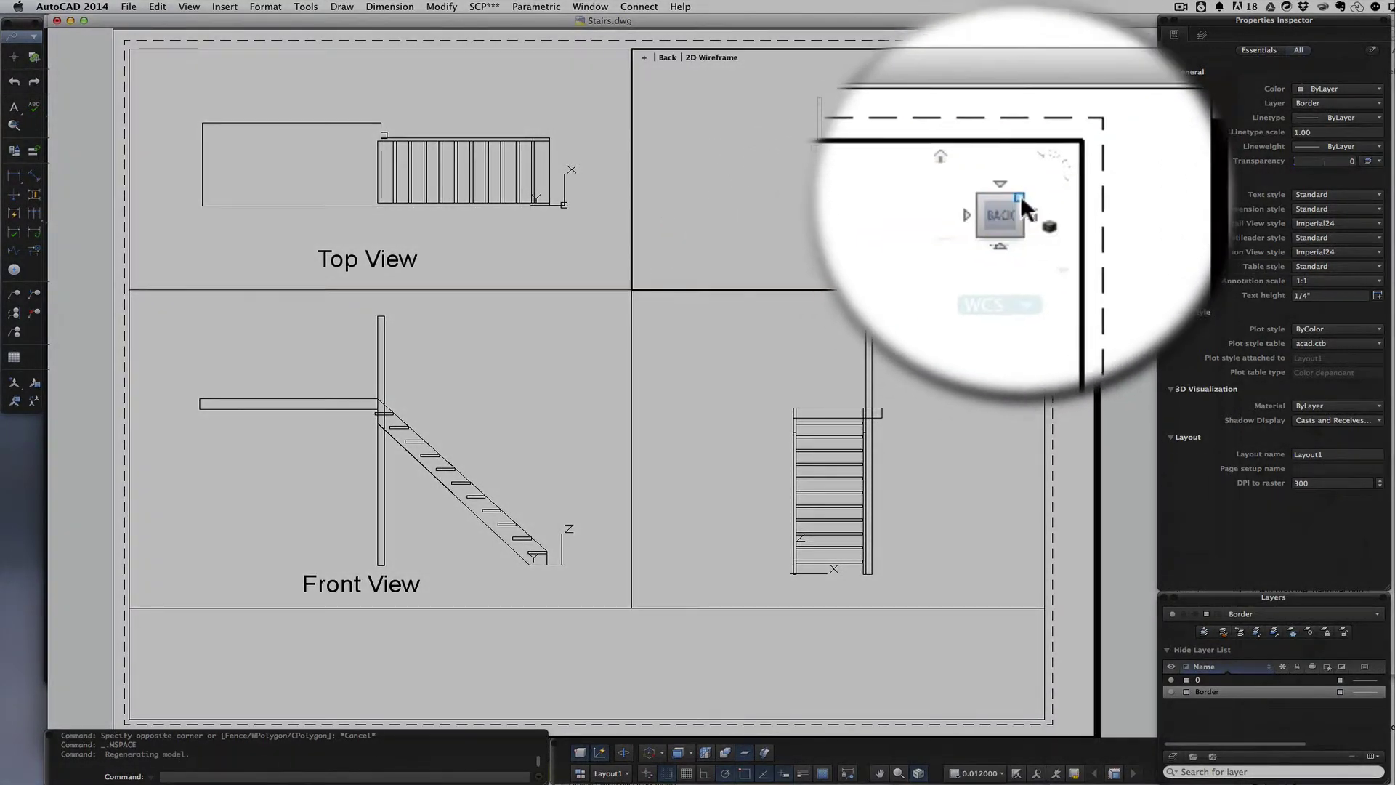
click(1011, 181)
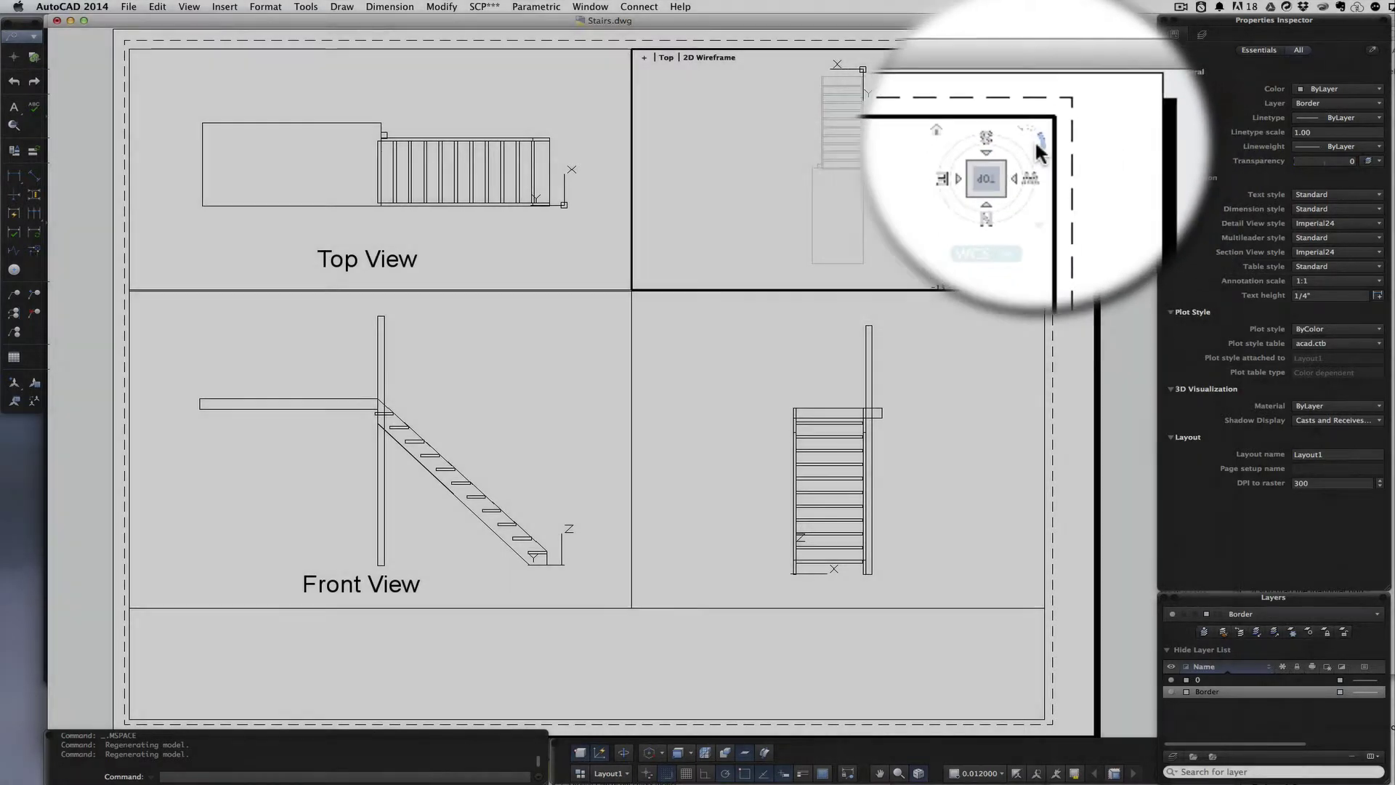
click(1038, 61)
click(1038, 61)
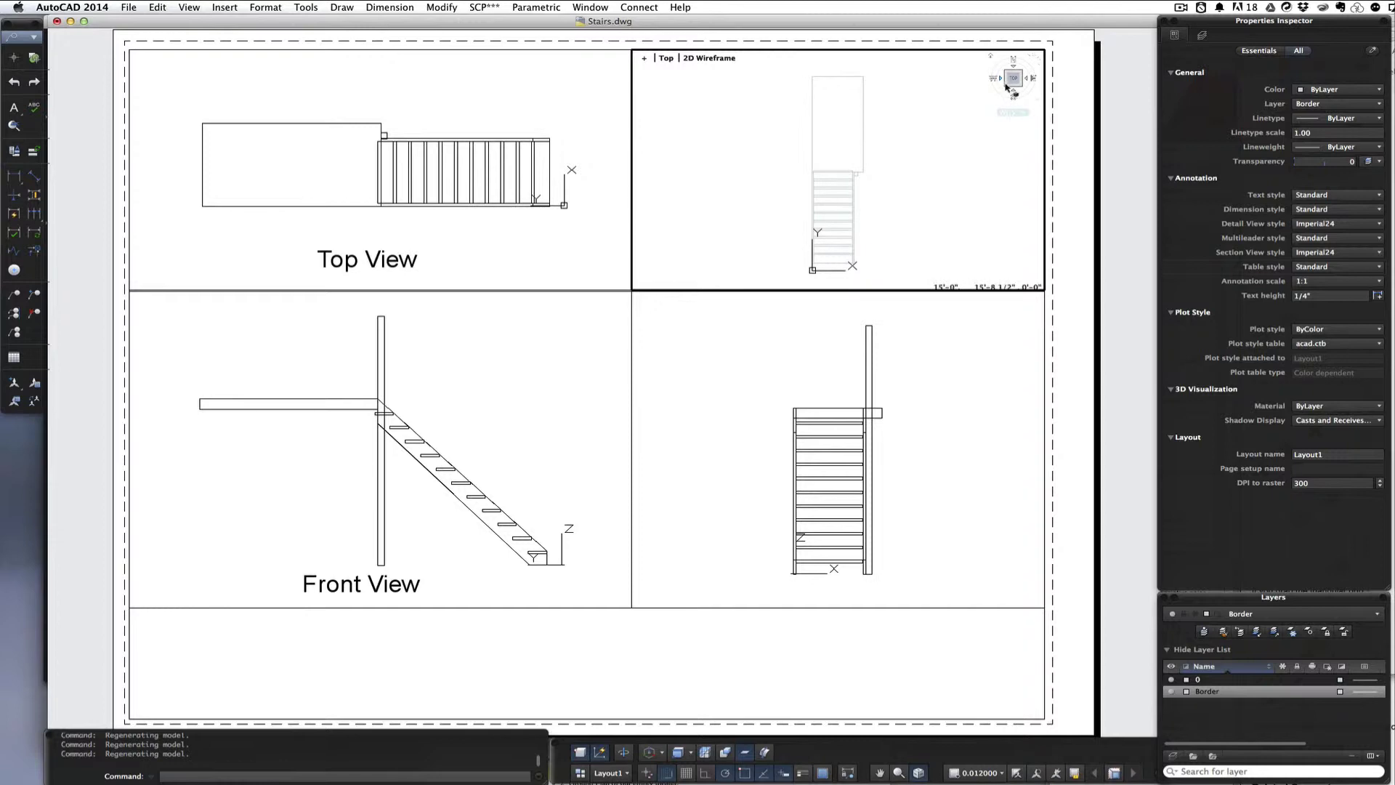
click(1006, 86)
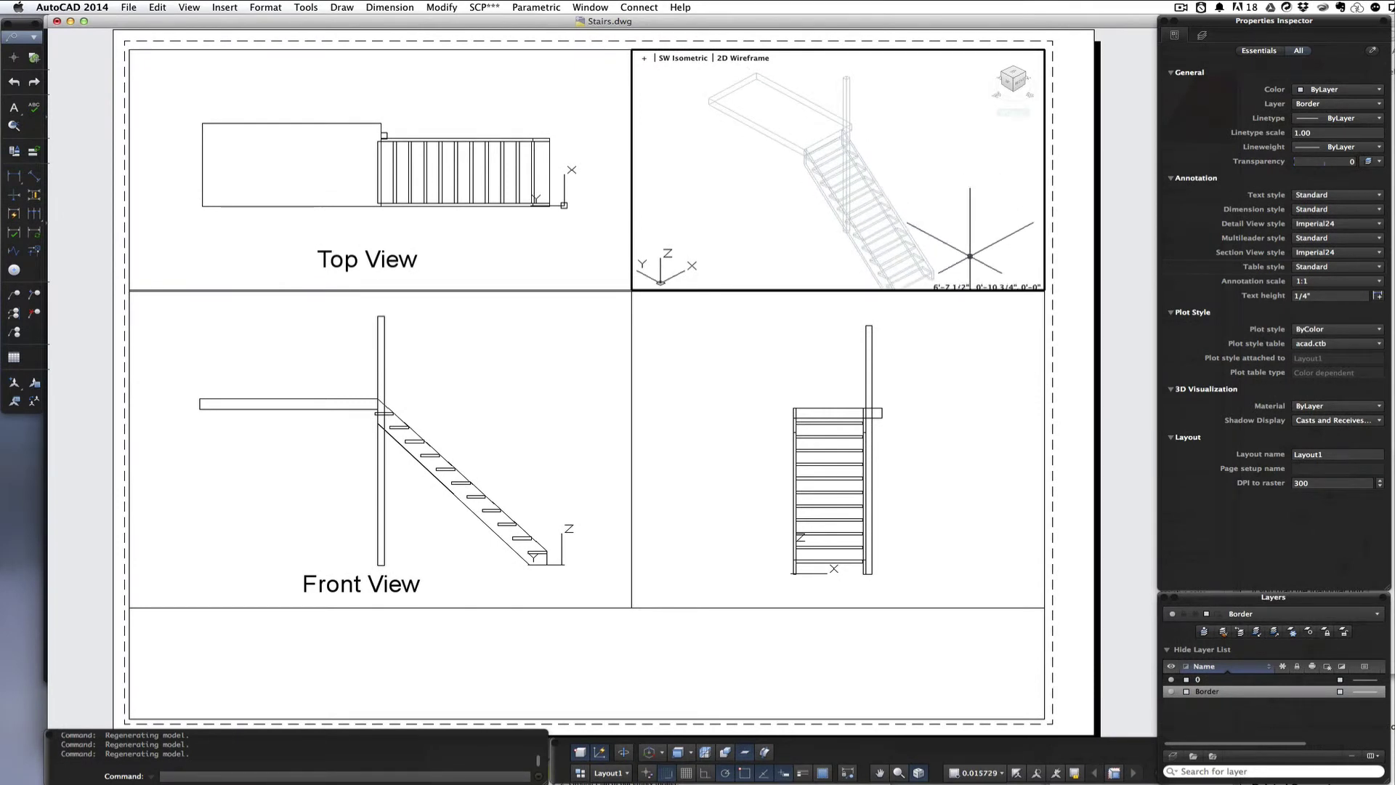
key(Escape)
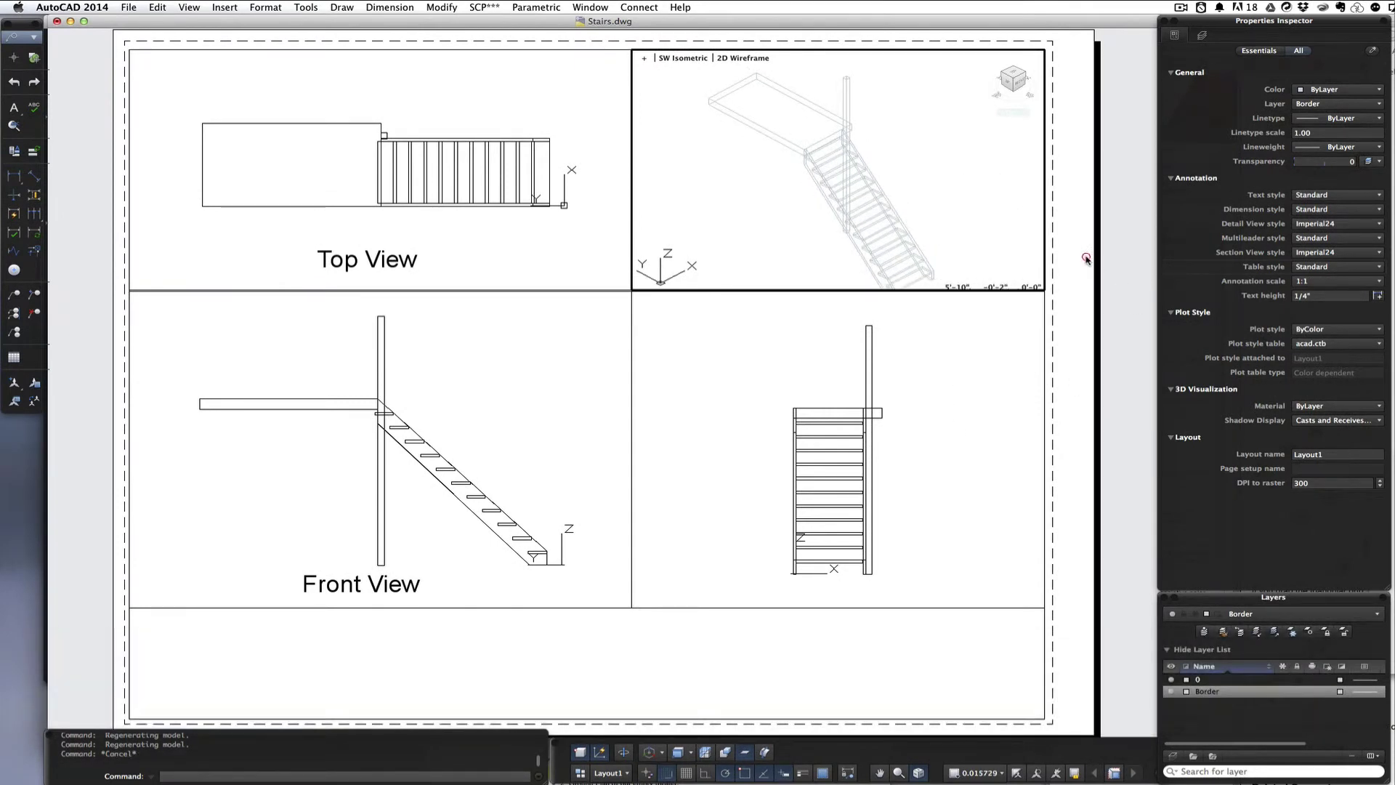
double_click(1084, 257)
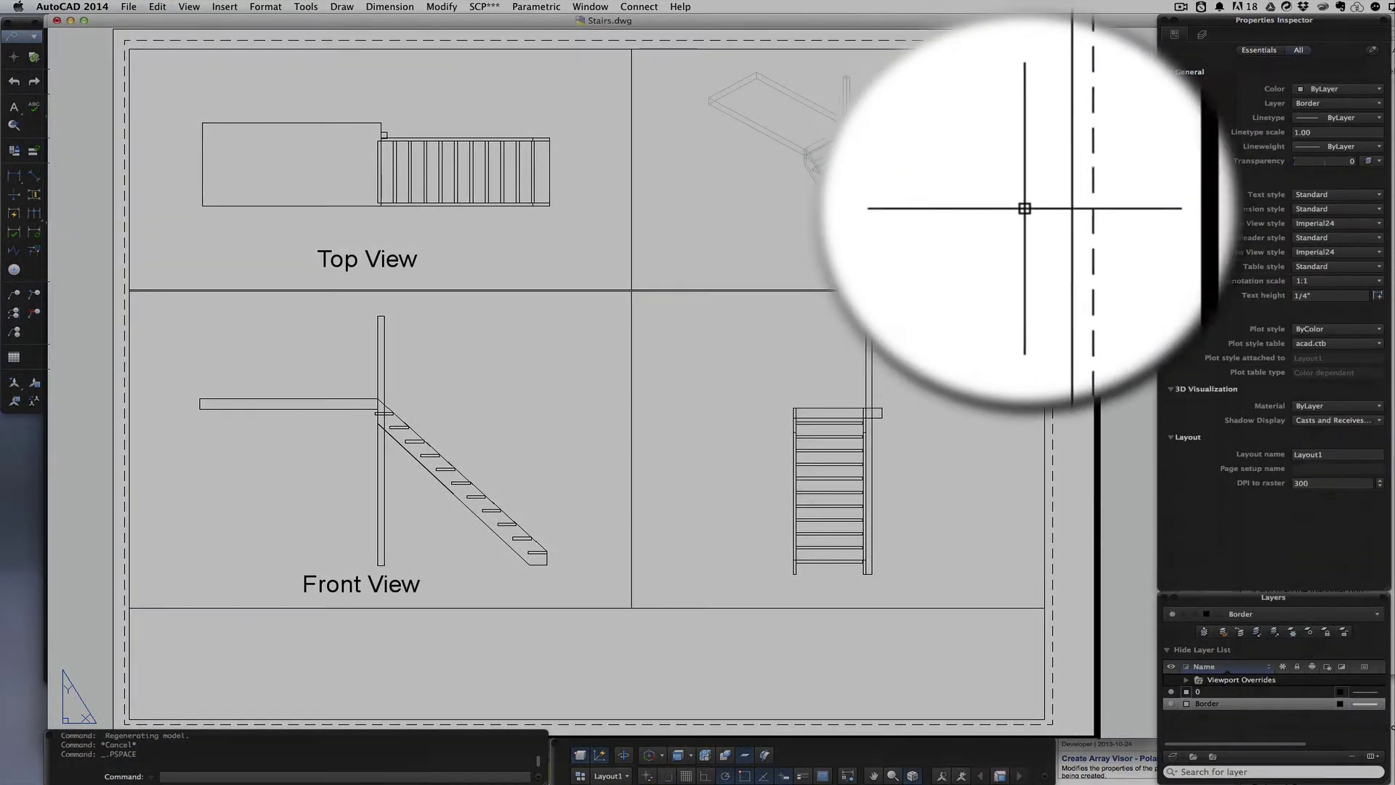
Step: Set the isometric viewport's standard scale to 1/4" = 1'-0" and clear the selection
click(1087, 208)
click(1005, 224)
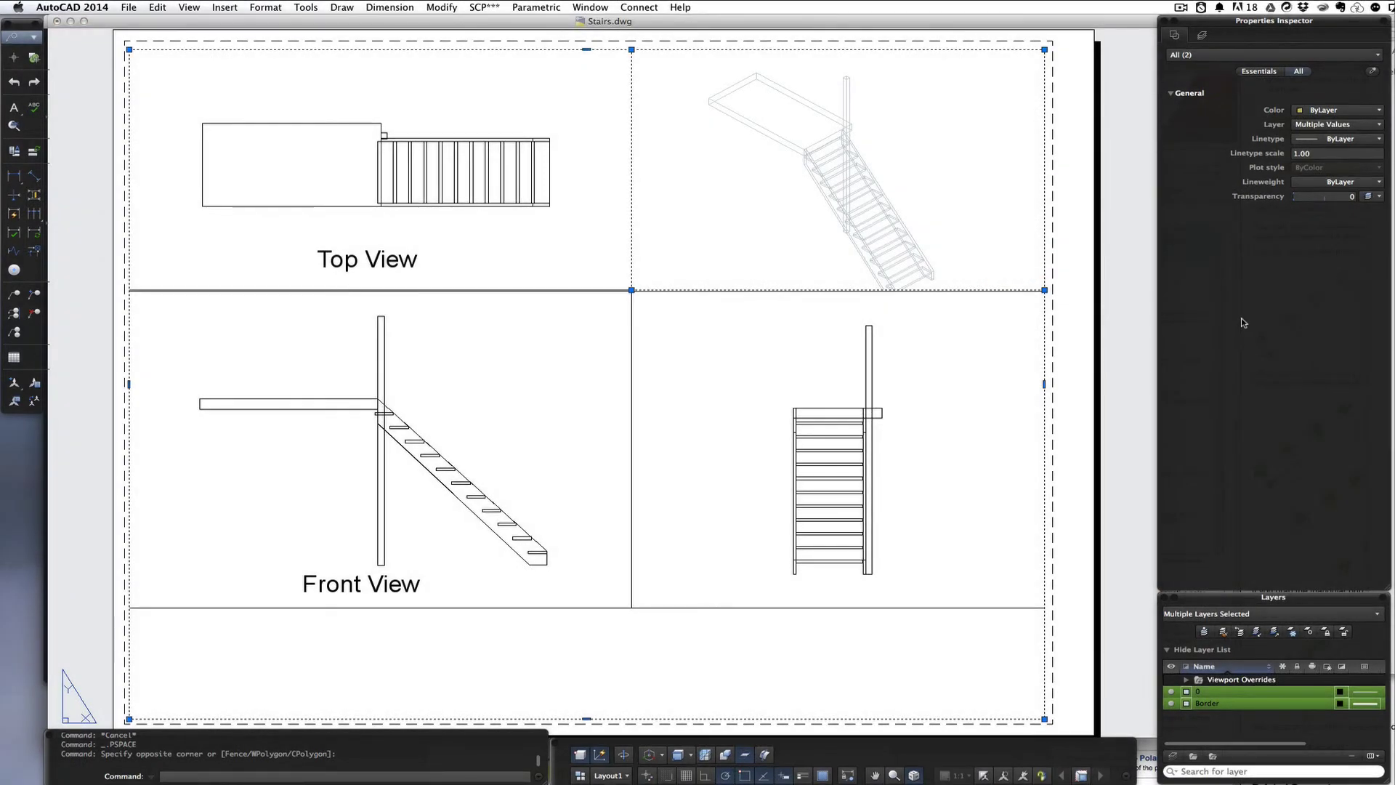
key(Escape)
key(Escape)
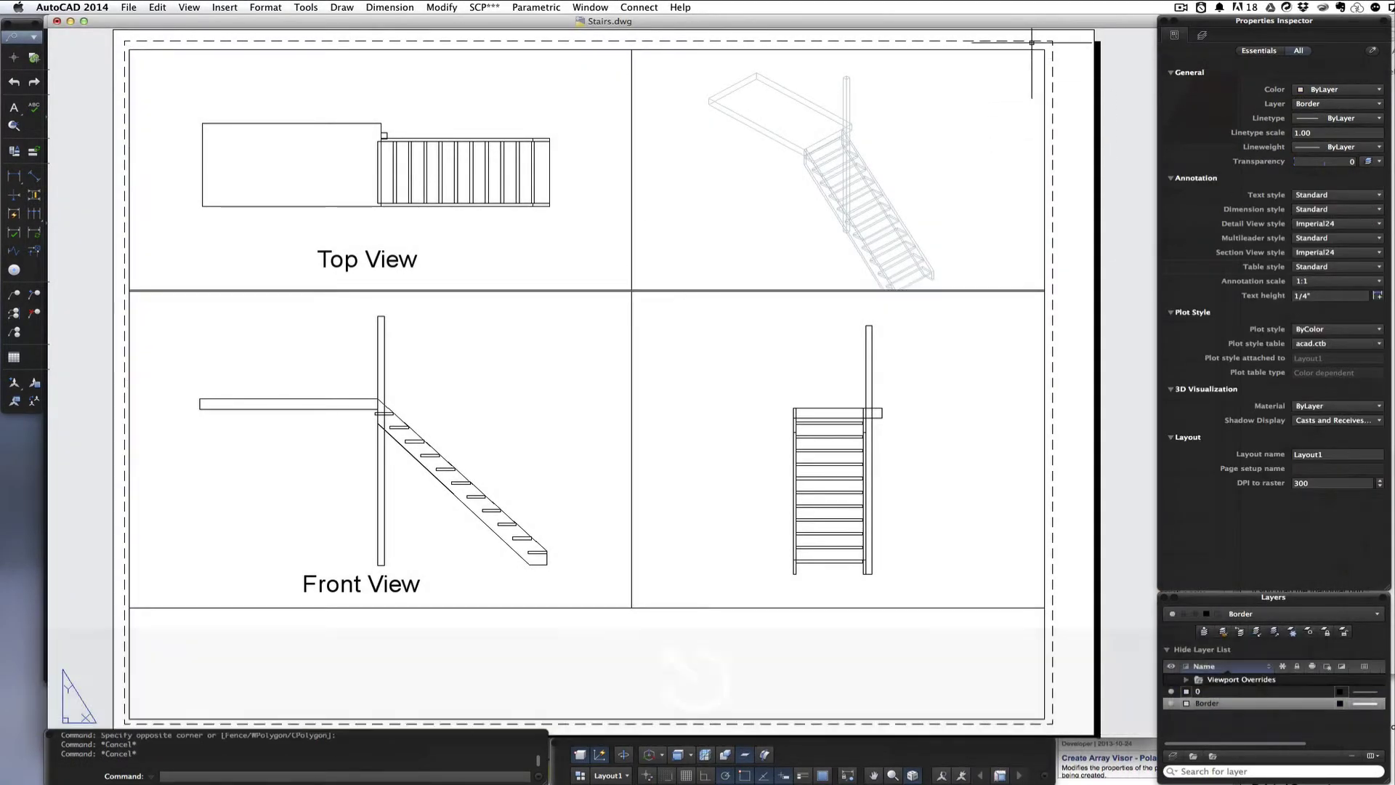
click(1028, 48)
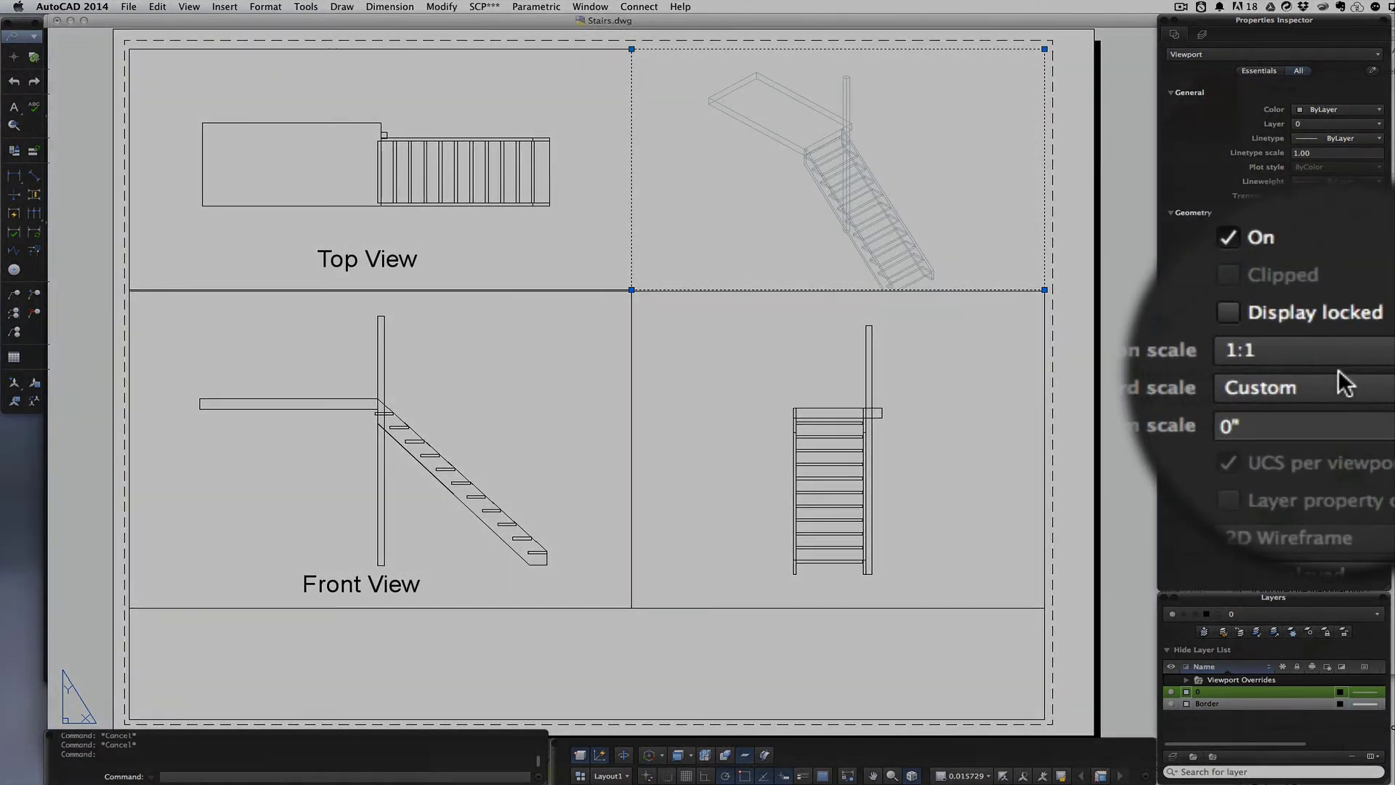
click(1343, 378)
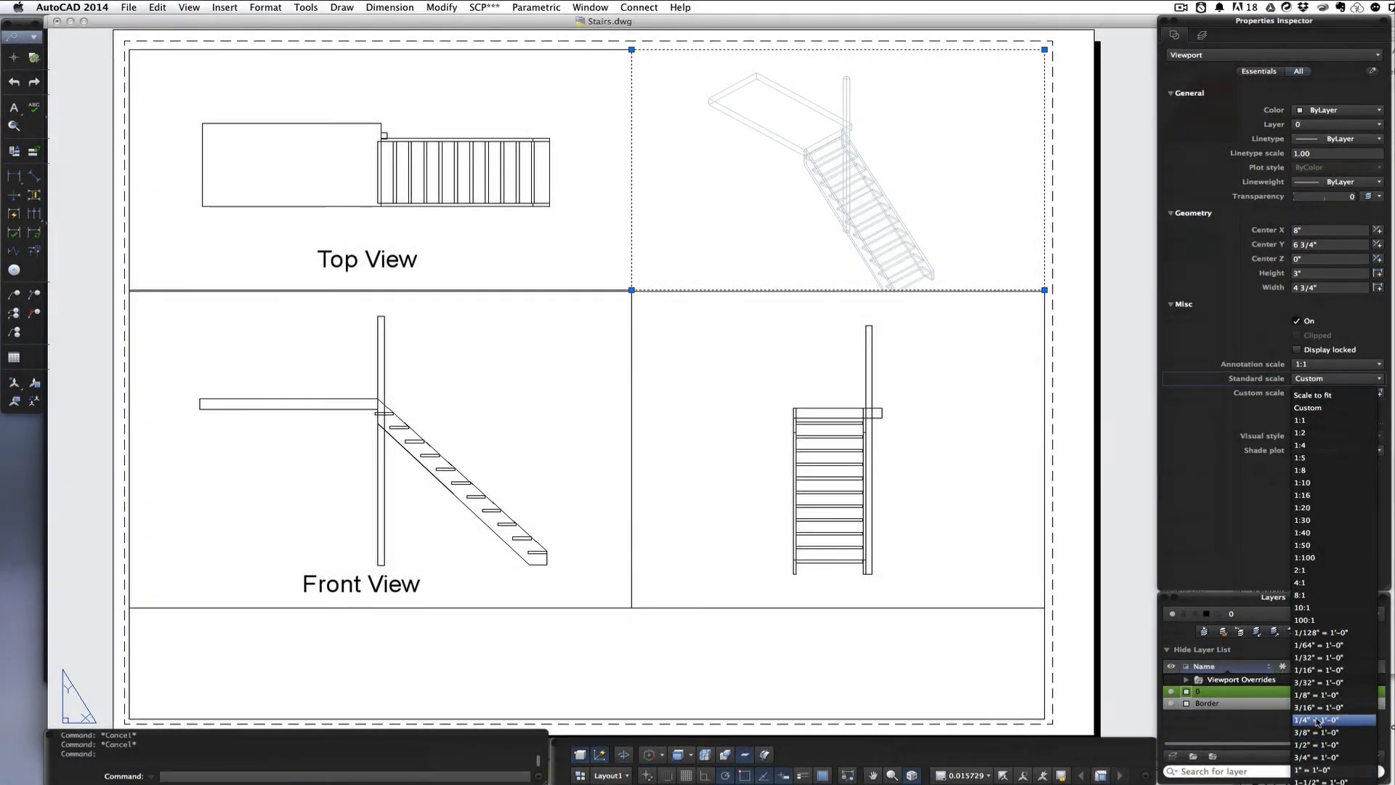
click(1318, 720)
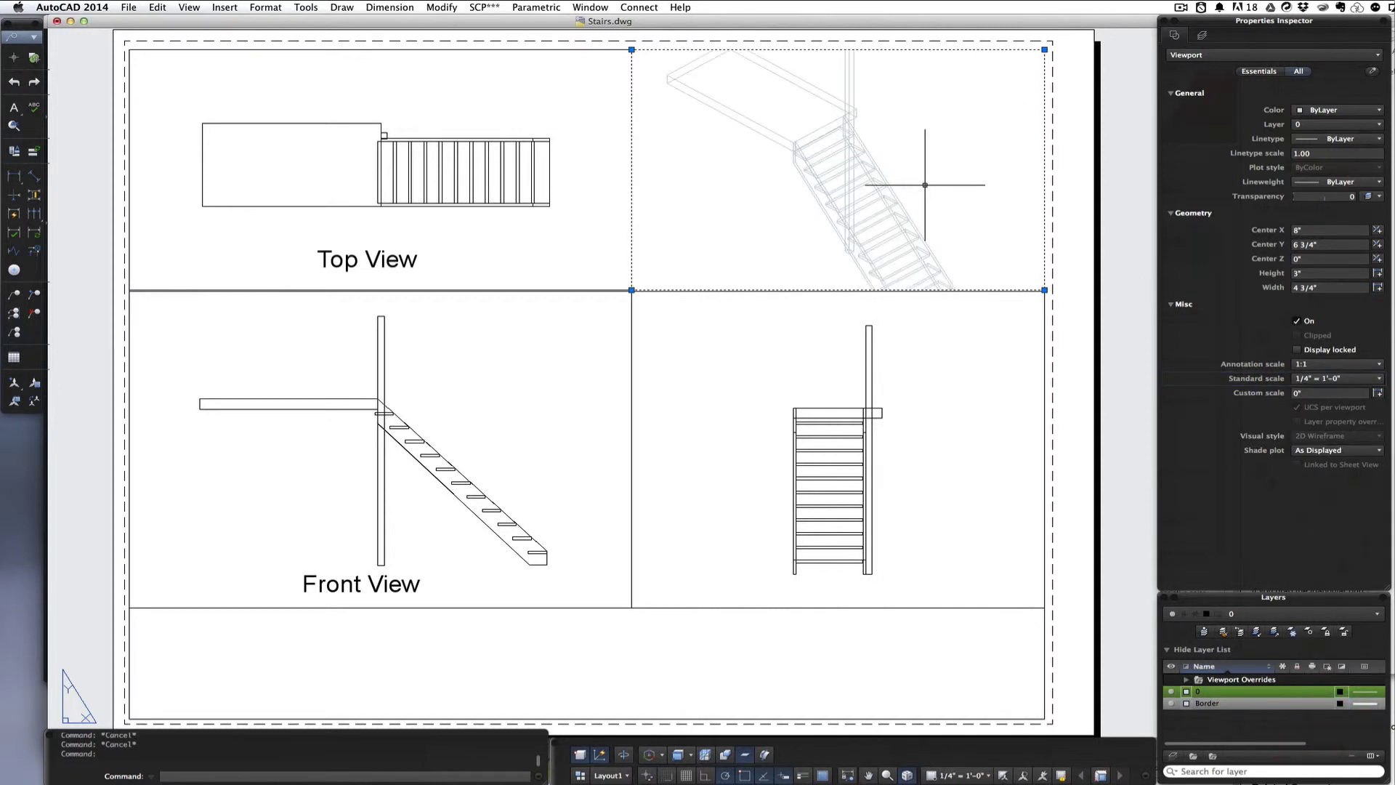
key(Escape)
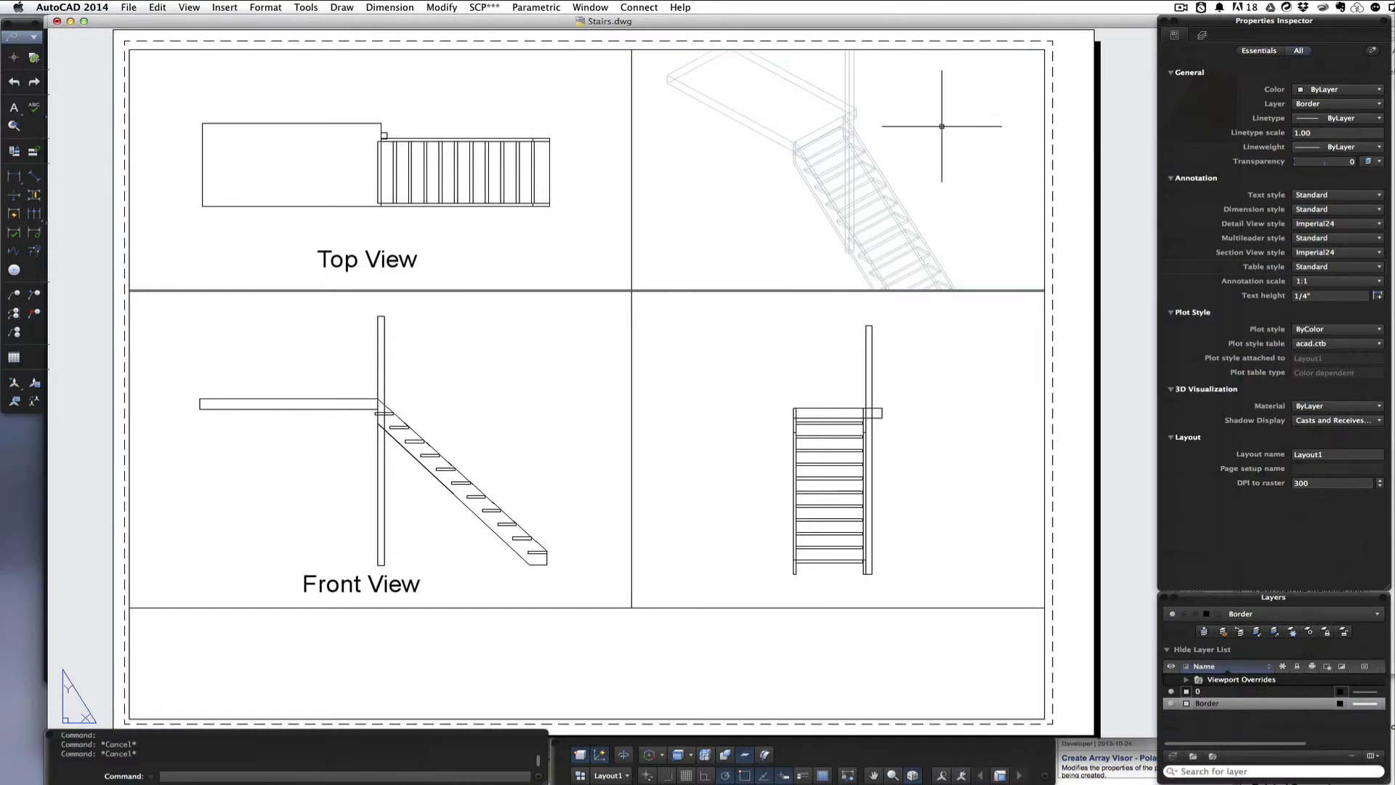
Step: Set the Border layer's viewport color to black in the isometric viewport and return to paper space
double_click(941, 126)
click(902, 134)
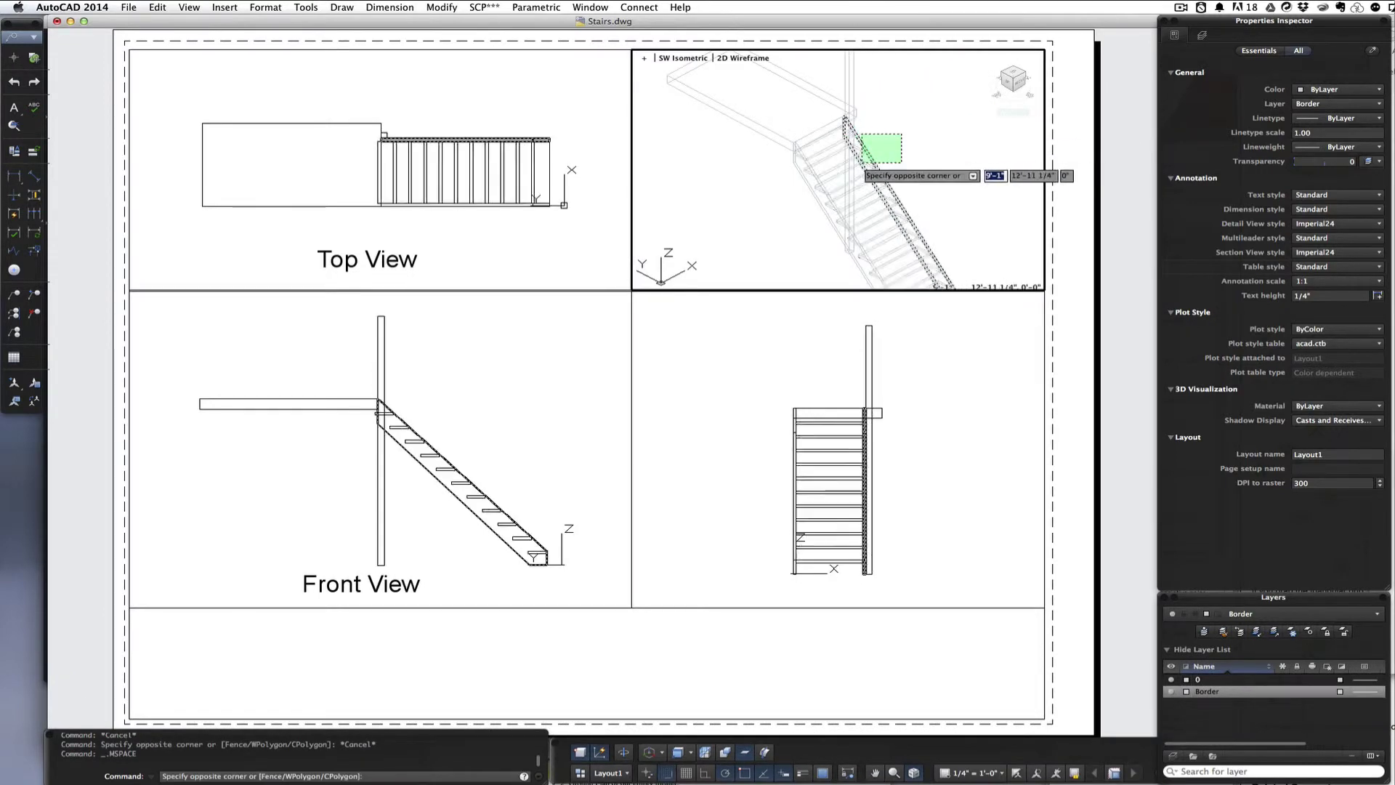
click(752, 170)
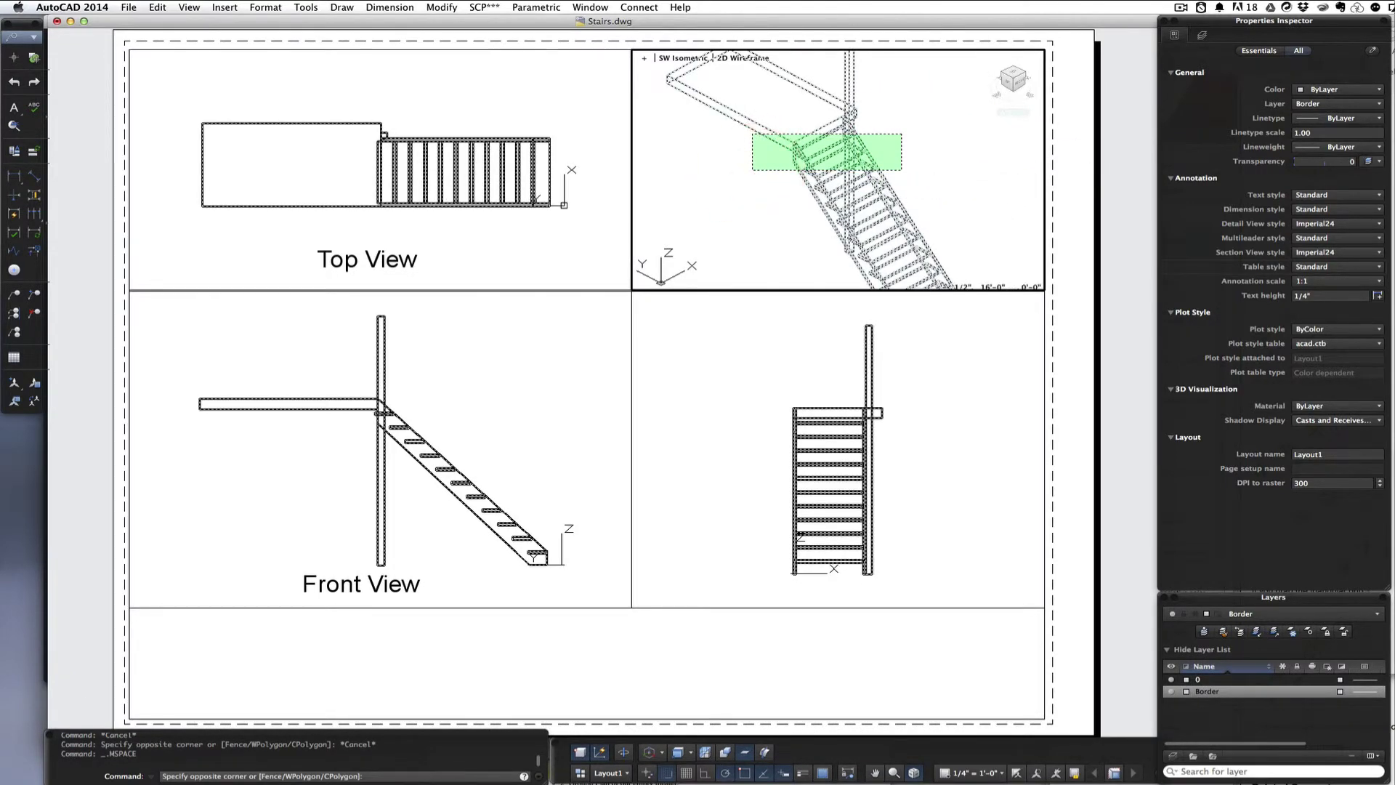
click(1340, 686)
key(Escape)
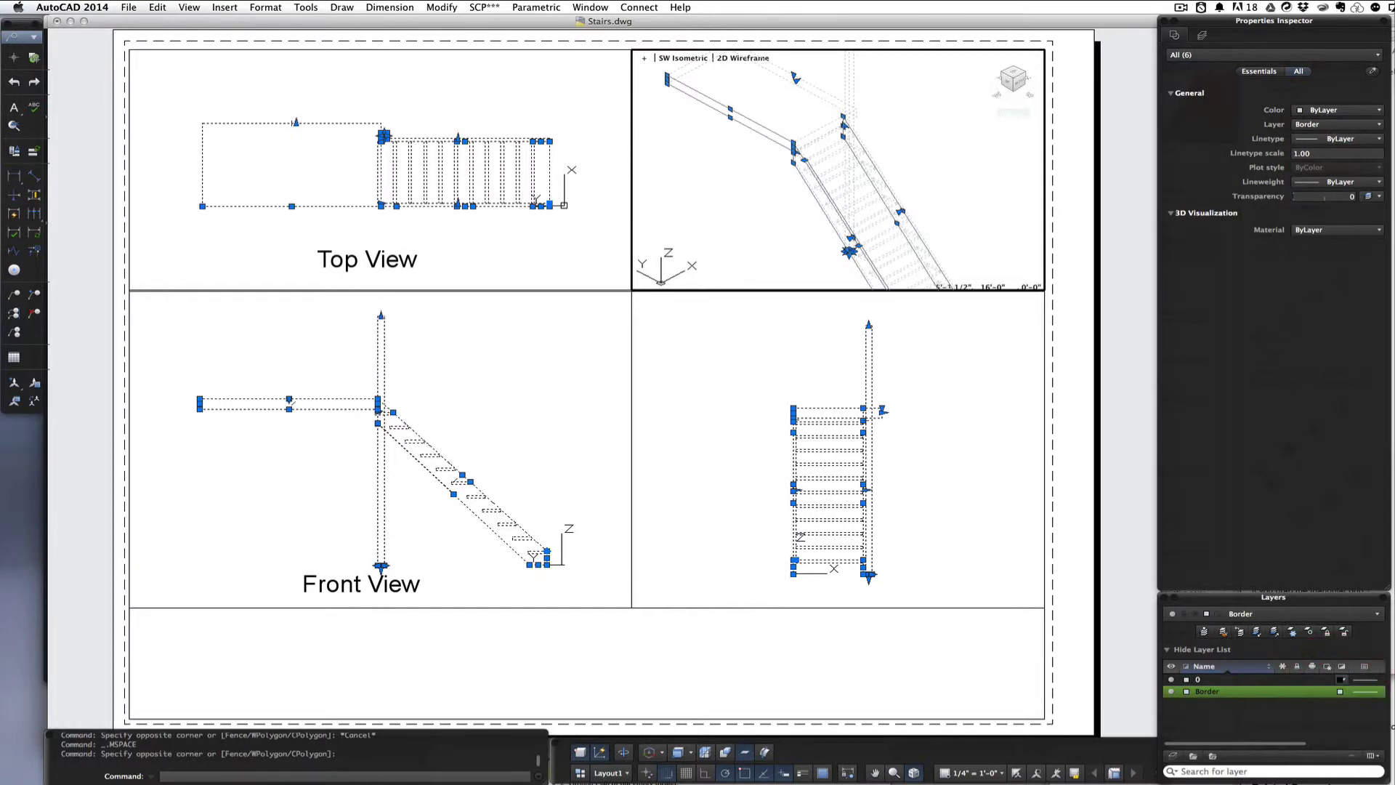
key(Escape)
click(1341, 703)
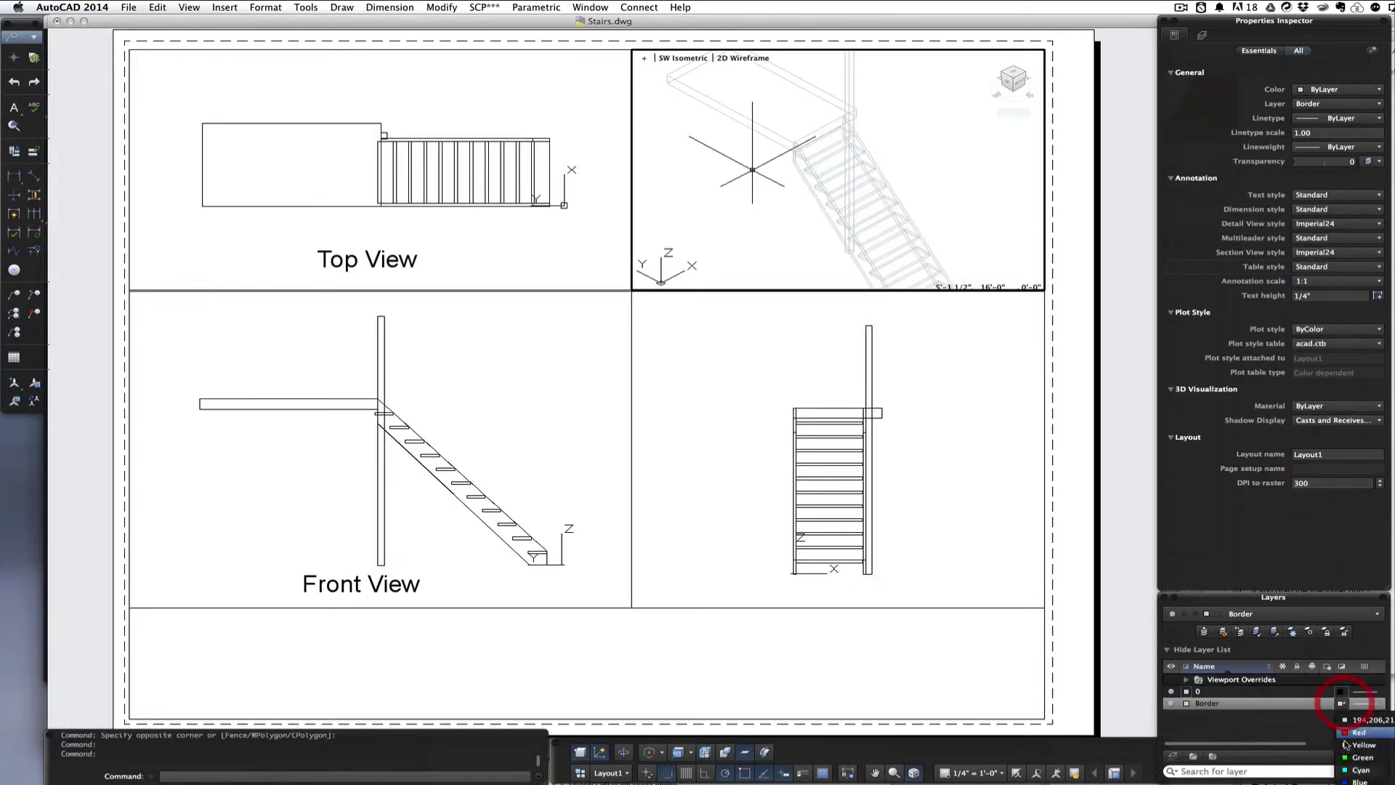
click(1341, 703)
key(Escape)
key(Escape)
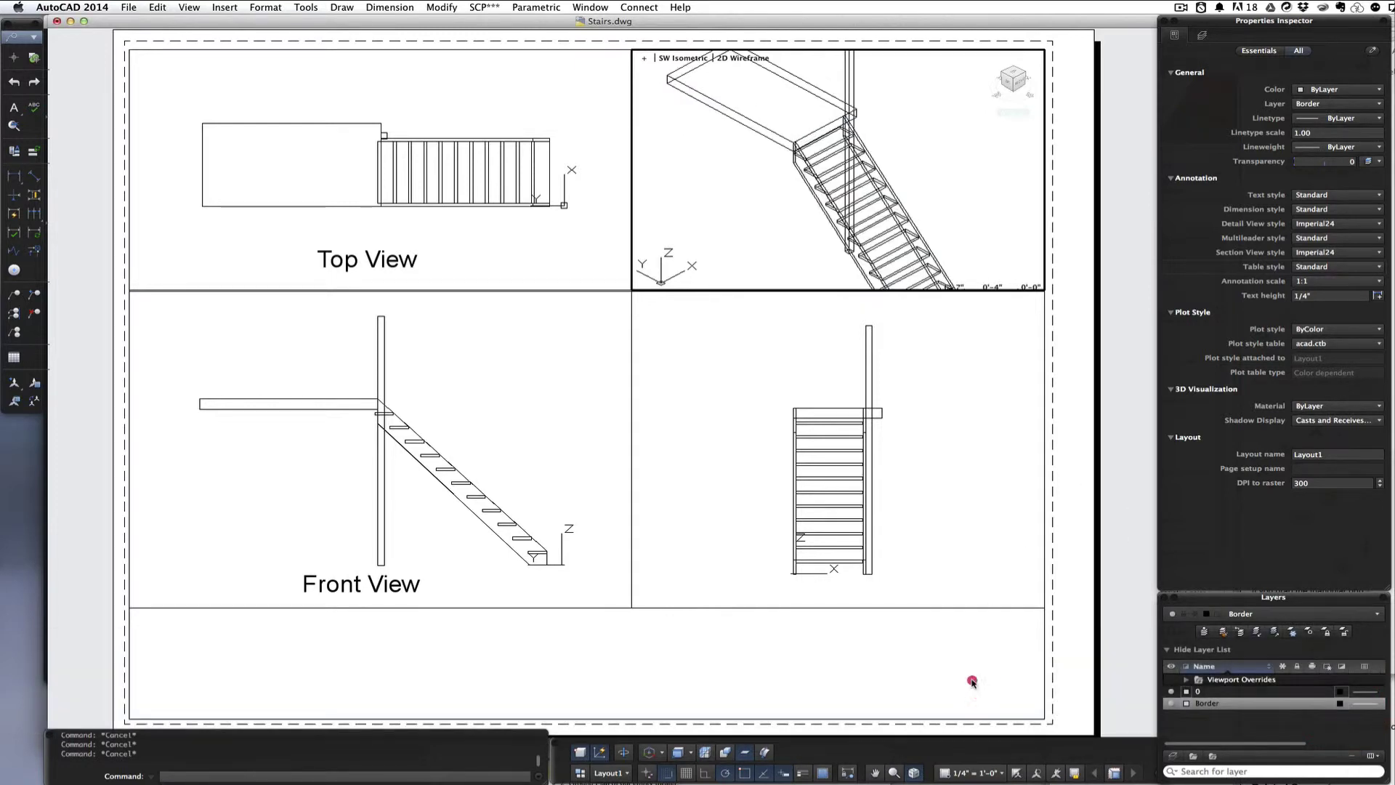
double_click(969, 673)
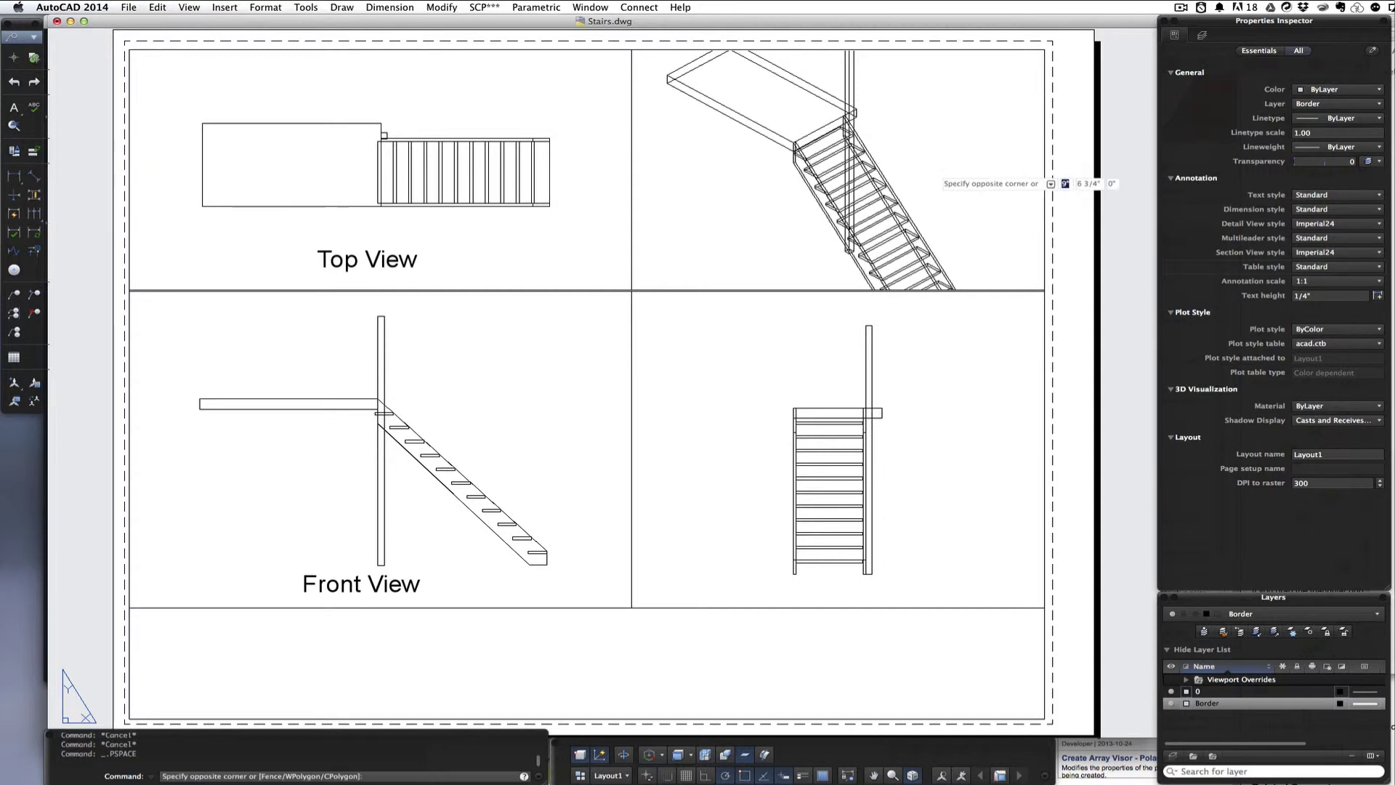
Step: Shrink and reposition the isometric stairs so the whole model fits inside its viewport, and return to paper space
double_click(935, 163)
scroll(911, 205, down, 2)
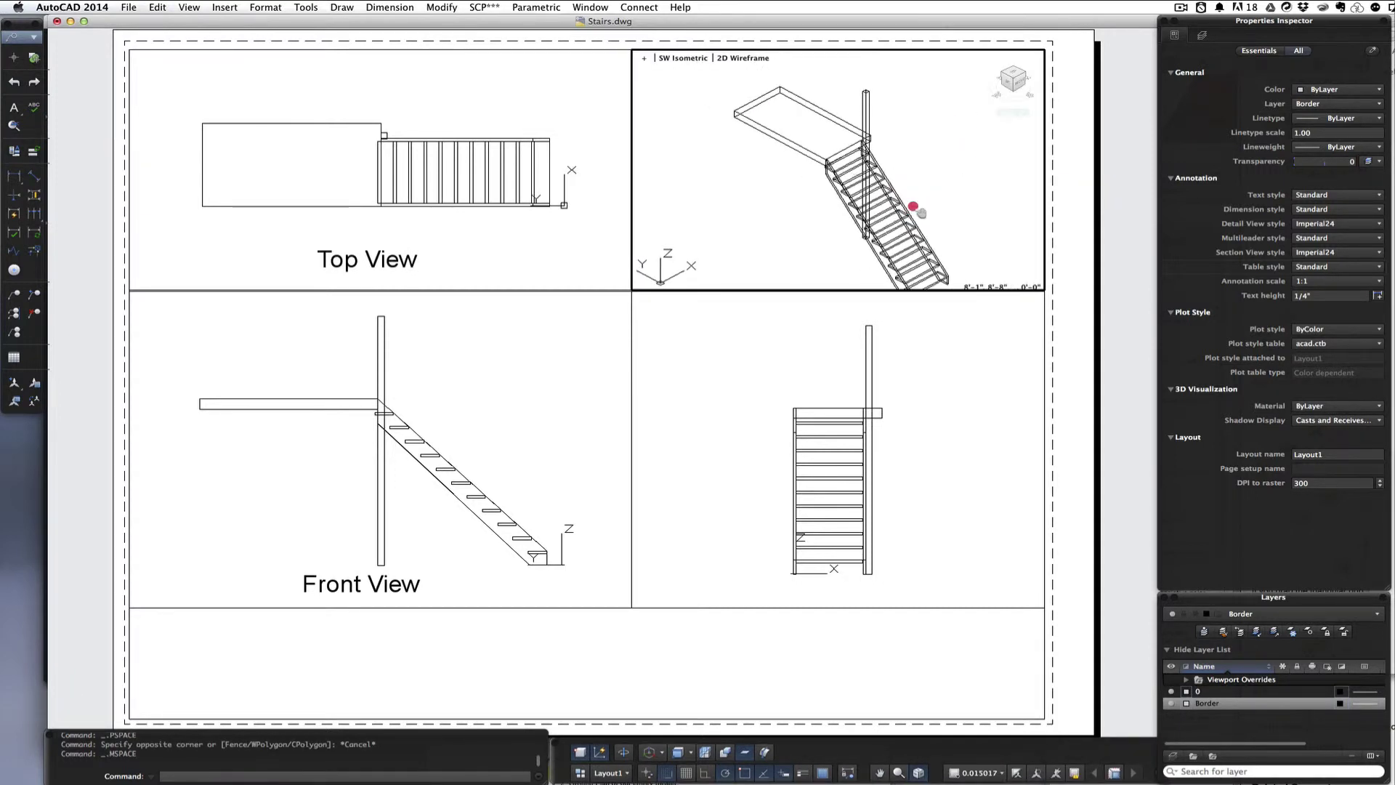
middle_drag(920, 211, 909, 188)
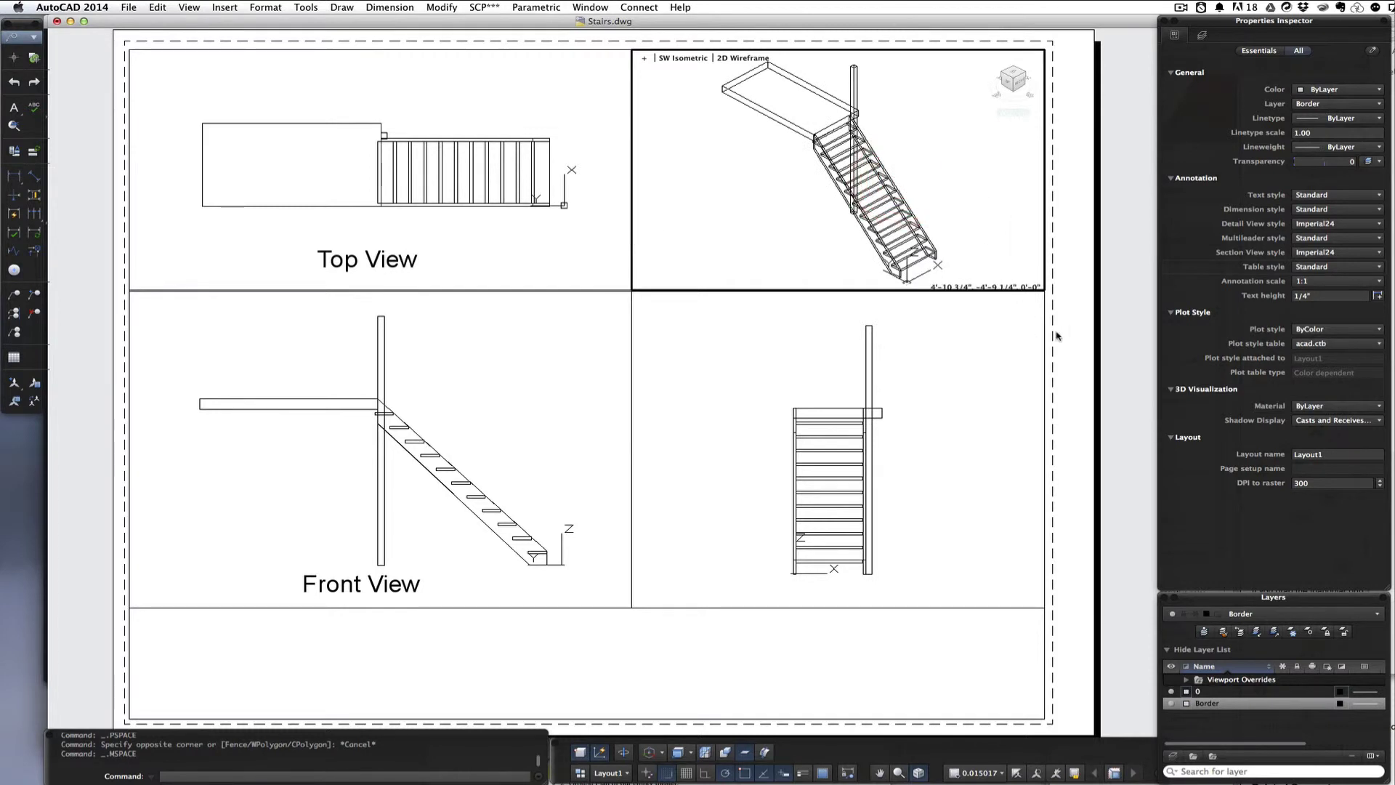
double_click(1079, 337)
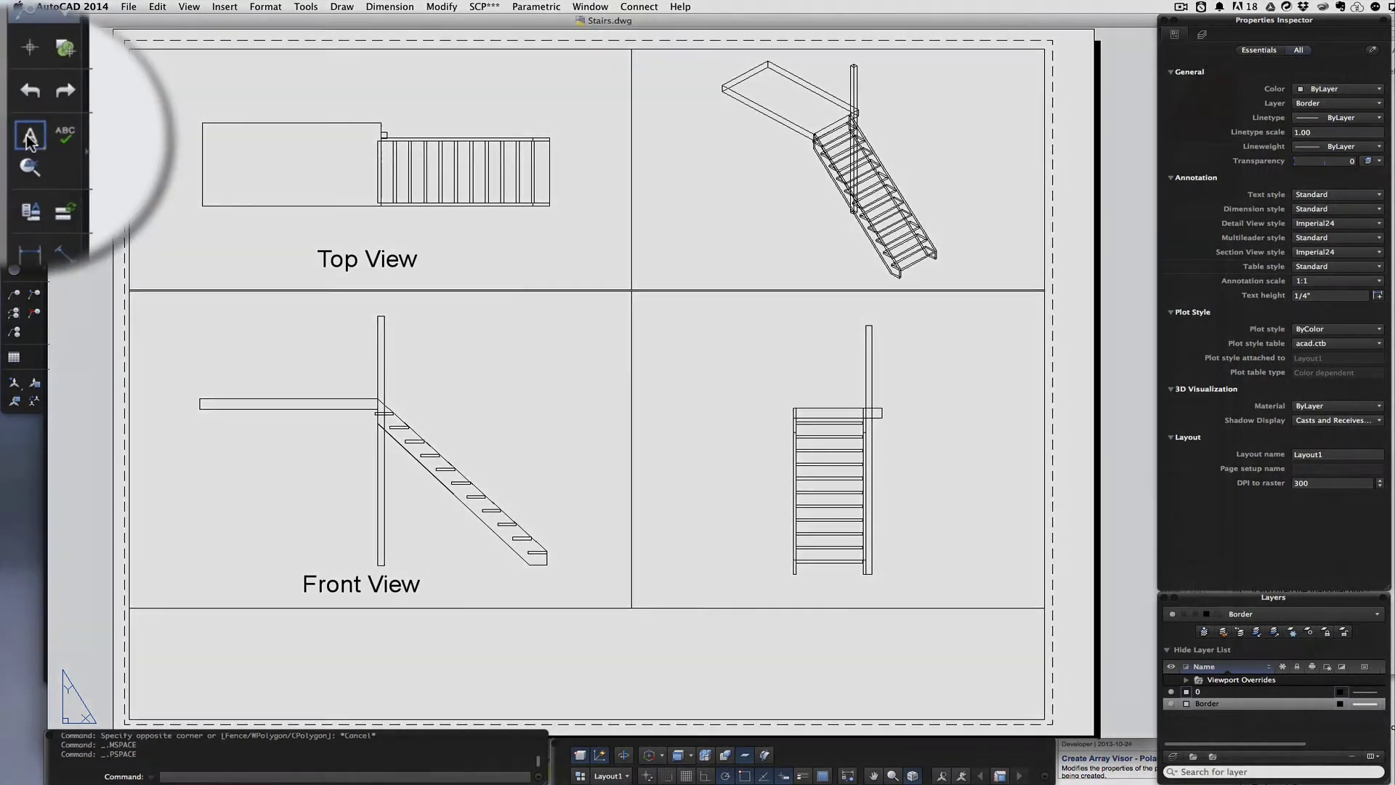
Step: Start a multiline text box in the lower-right strip, ending at the border's corner, with "Title Block" as its first line
click(14, 106)
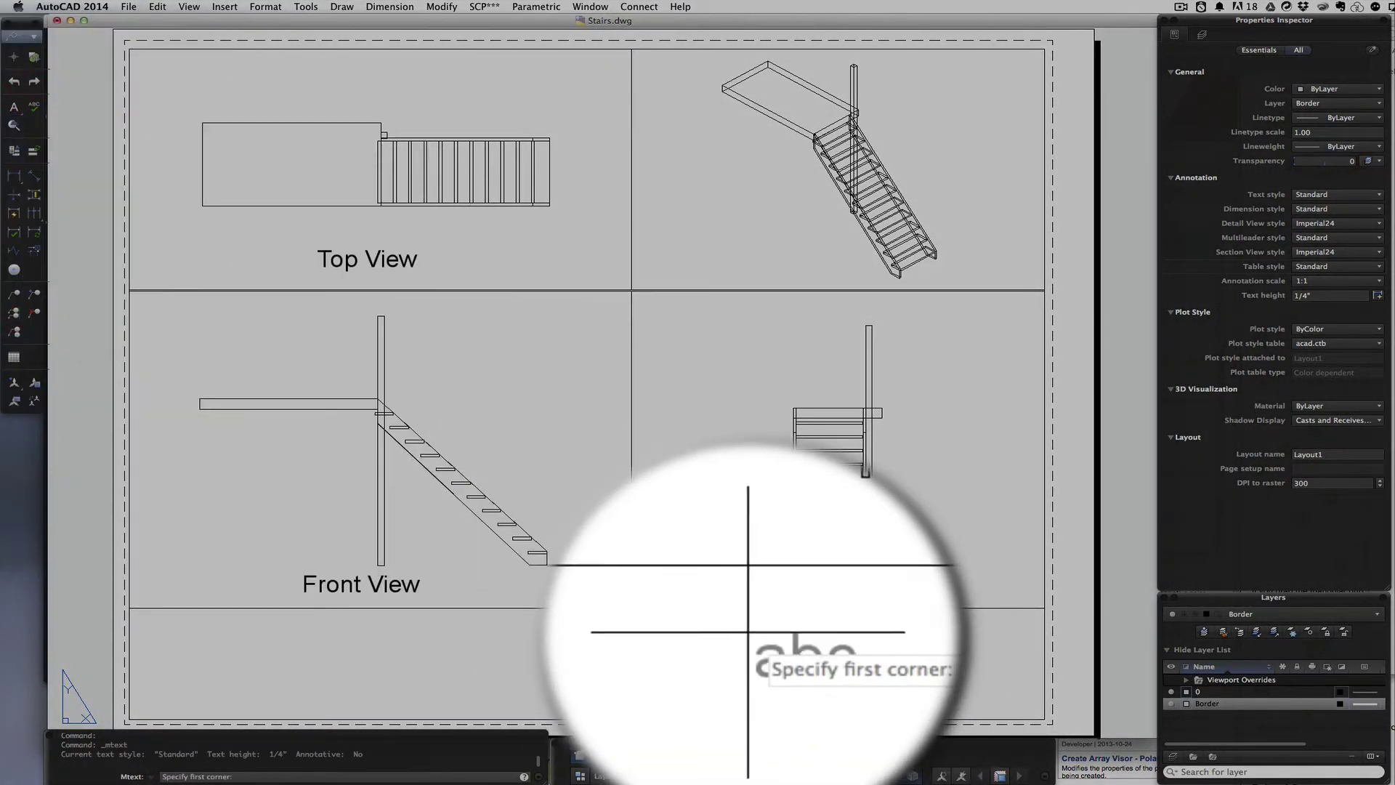
click(792, 638)
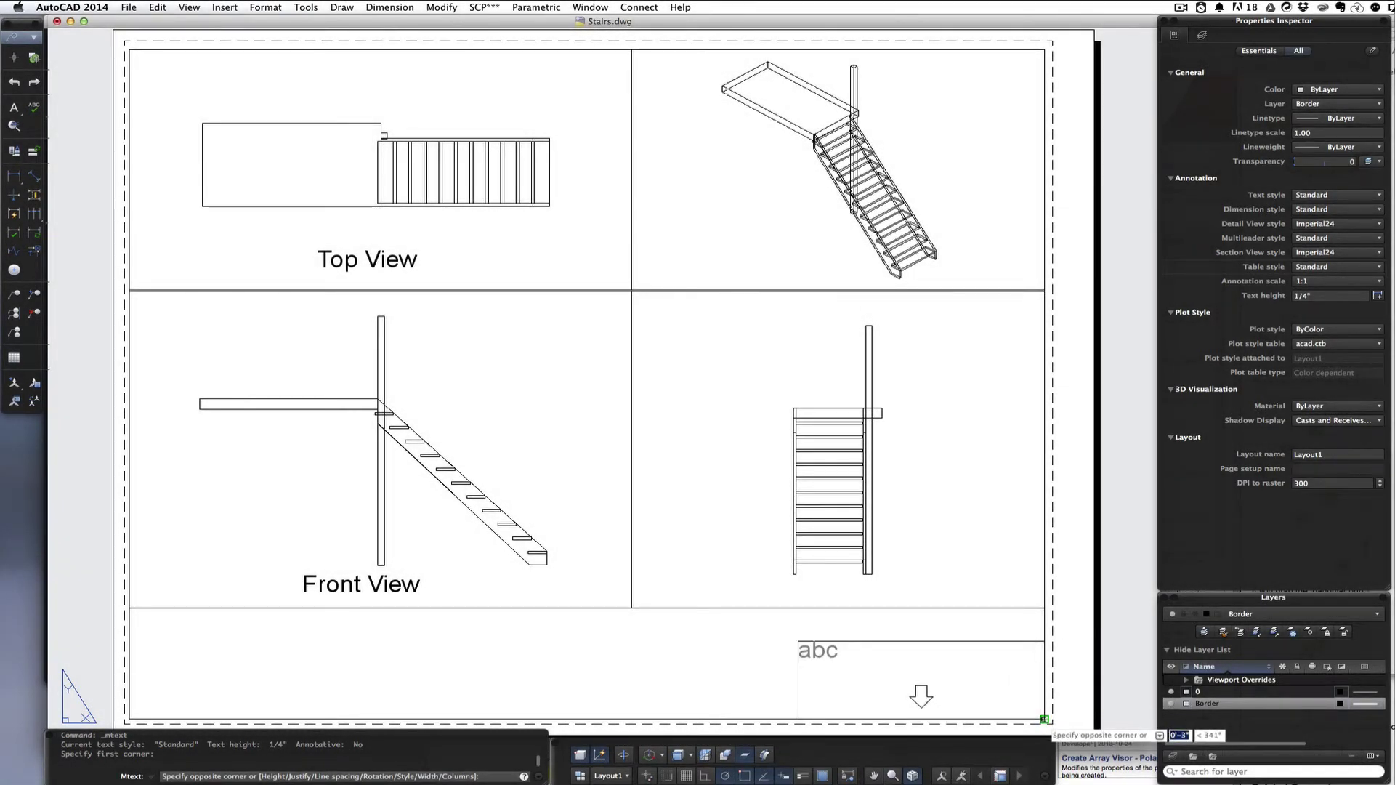
click(1044, 719)
text(Title Bloc)
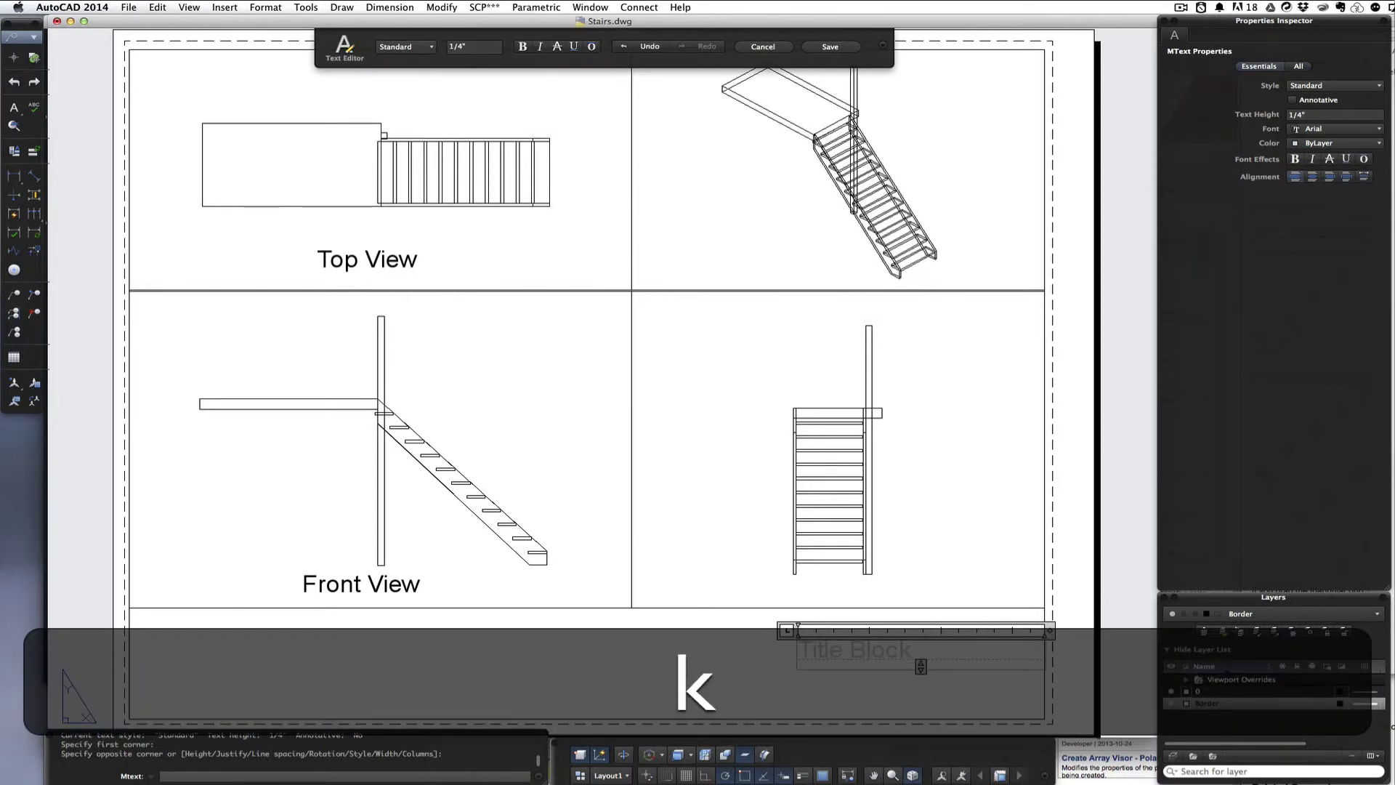
text(k)
key(Return)
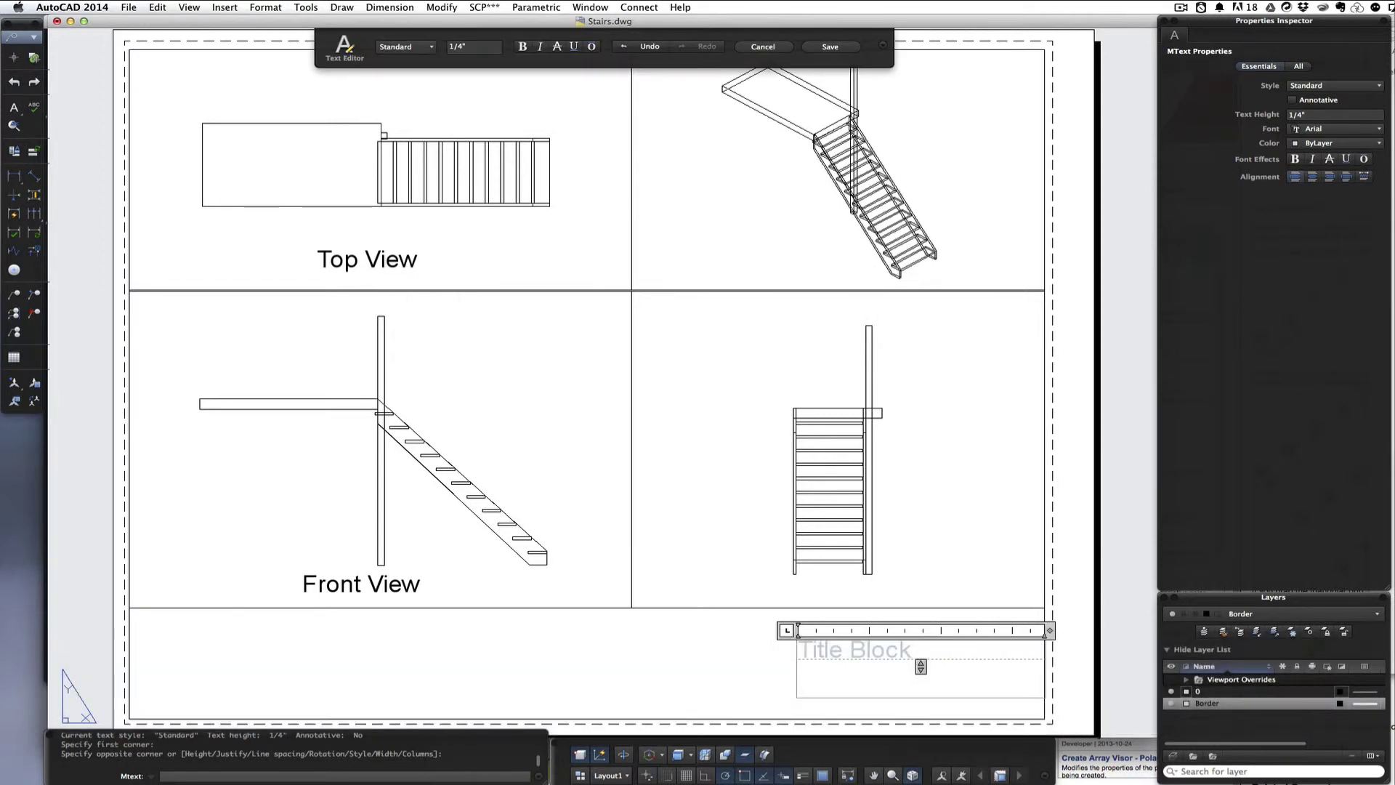
Step: Add "Platform Drawing" as the second line of the title block text
text(Paltform)
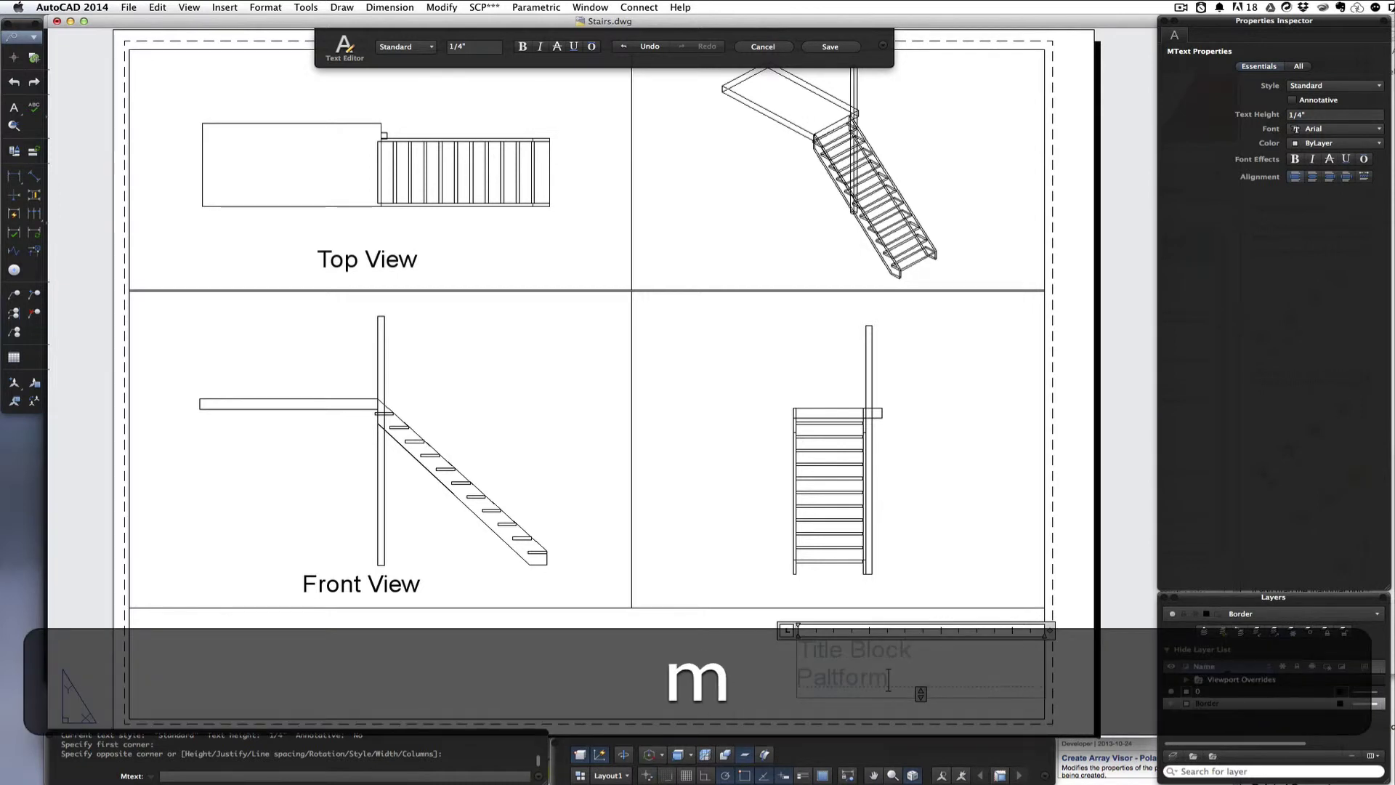
key(BackSpace)
key(BackSpace)
key(BackSpace)
key(BackSpace)
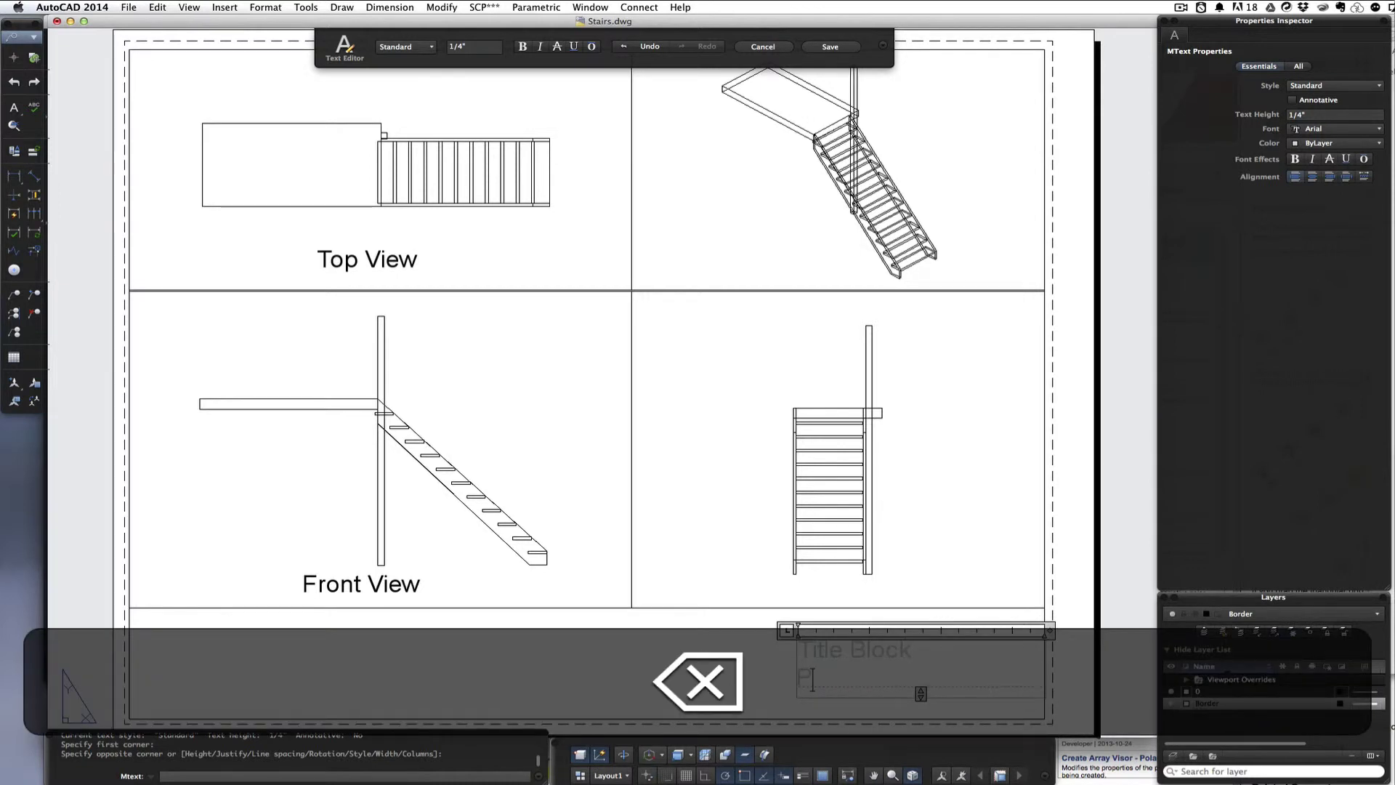
text(latform)
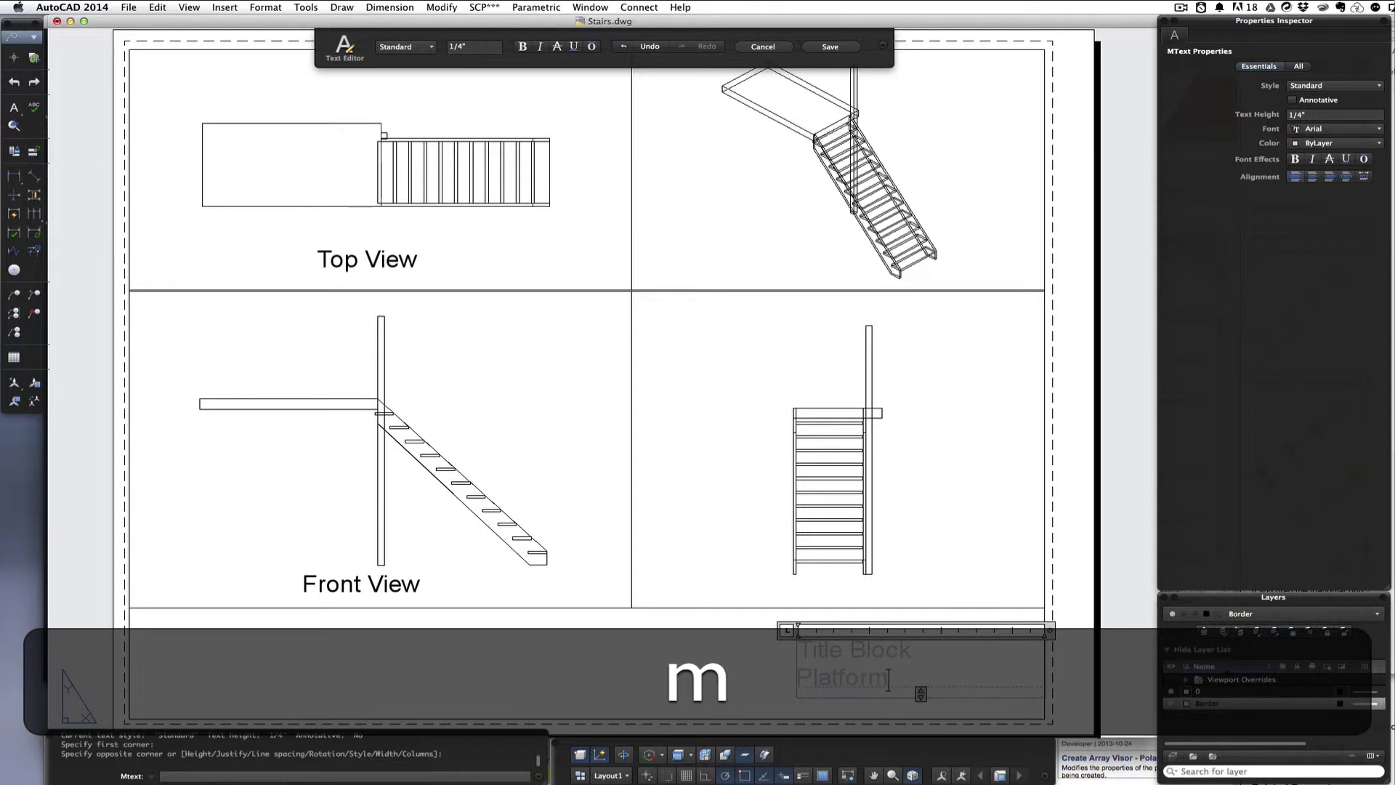
text( Drawing)
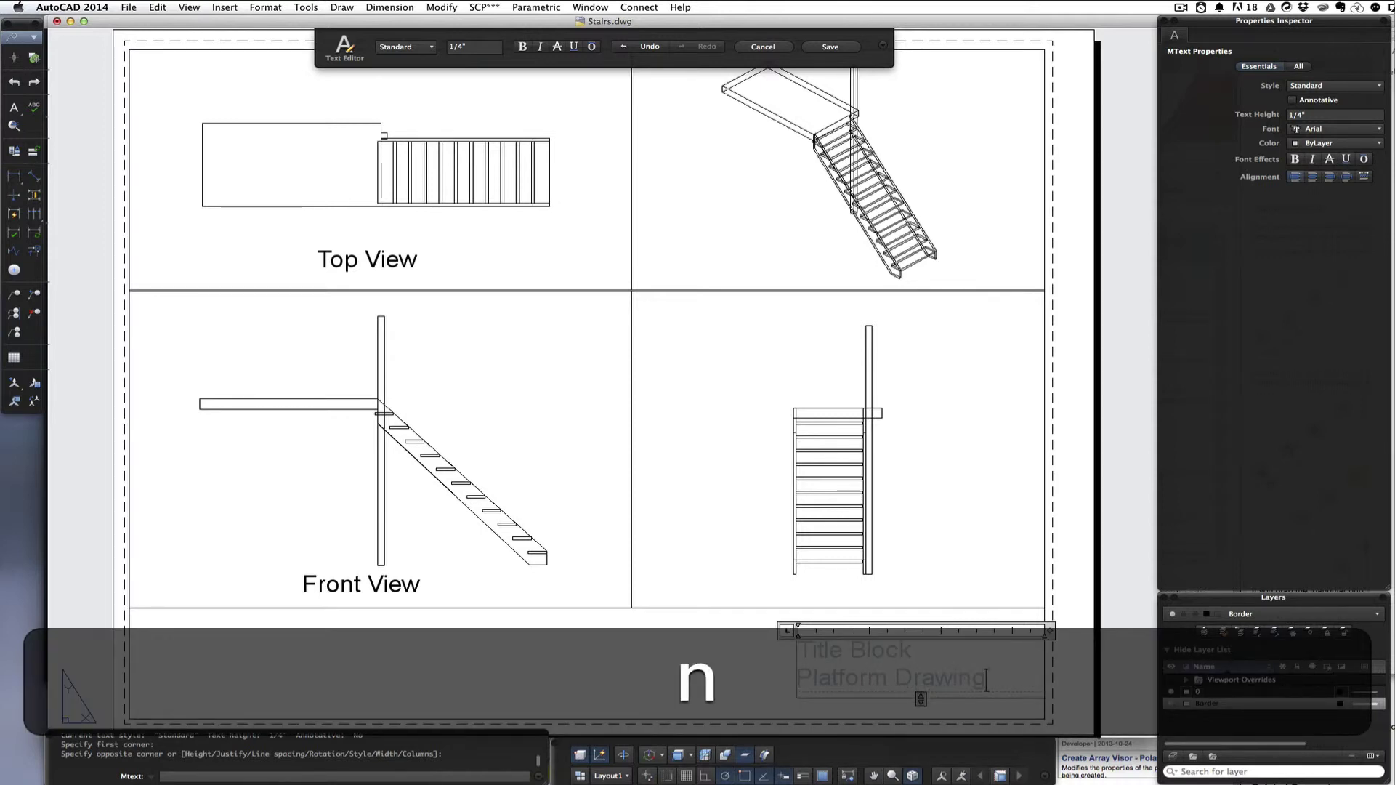
Step: Add "Scale 1/4"=1'-0"" as the third line of the title block text and close the text editor
key(Return)
text(S)
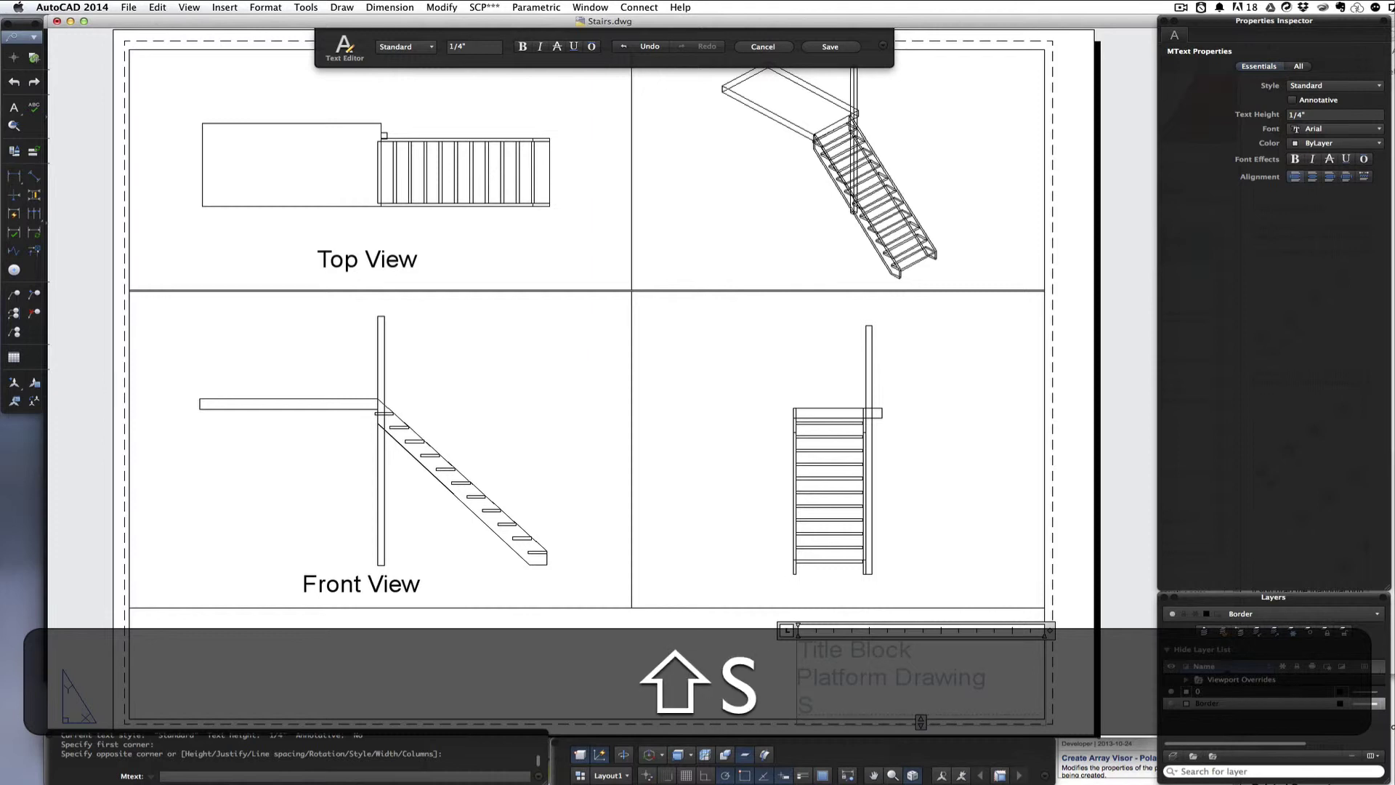
text(cale)
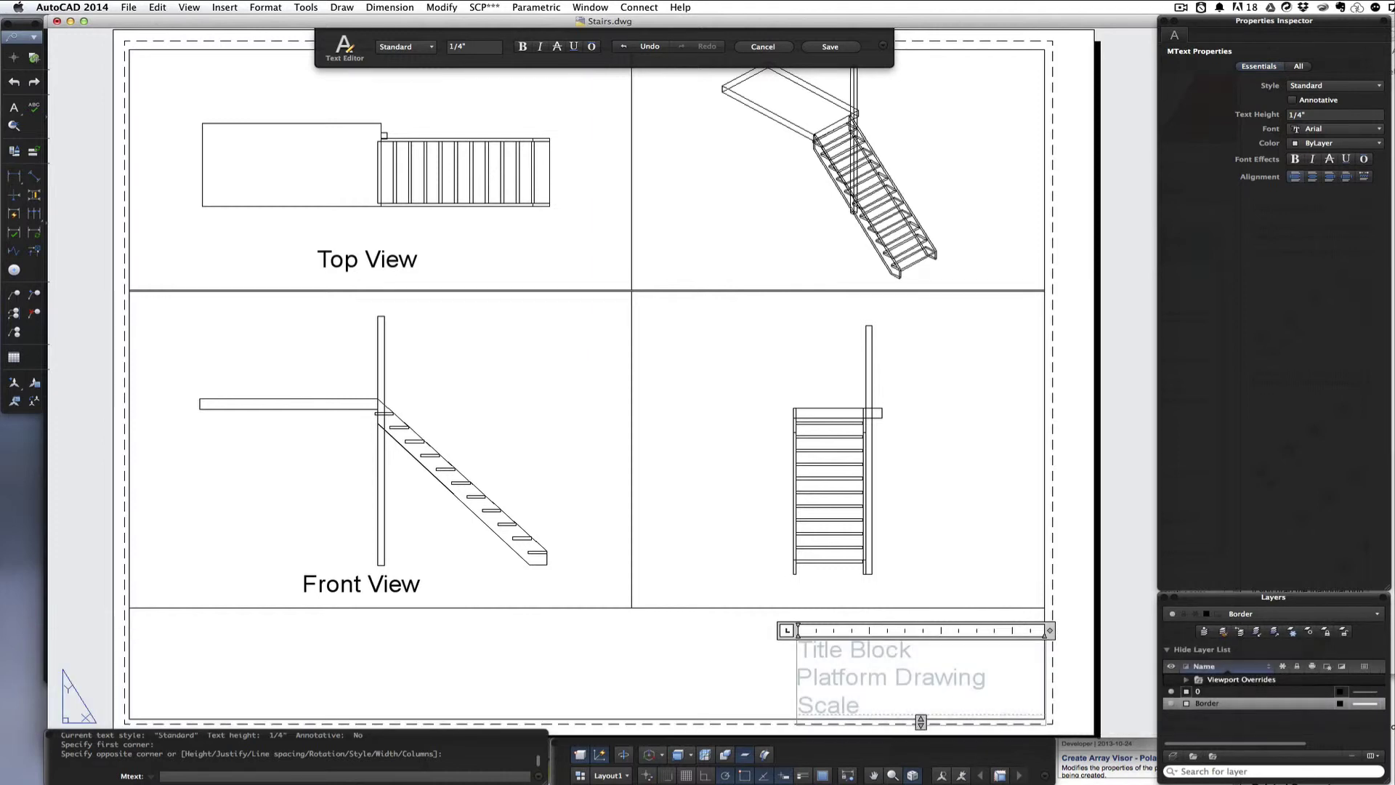
text( 1/4"=)
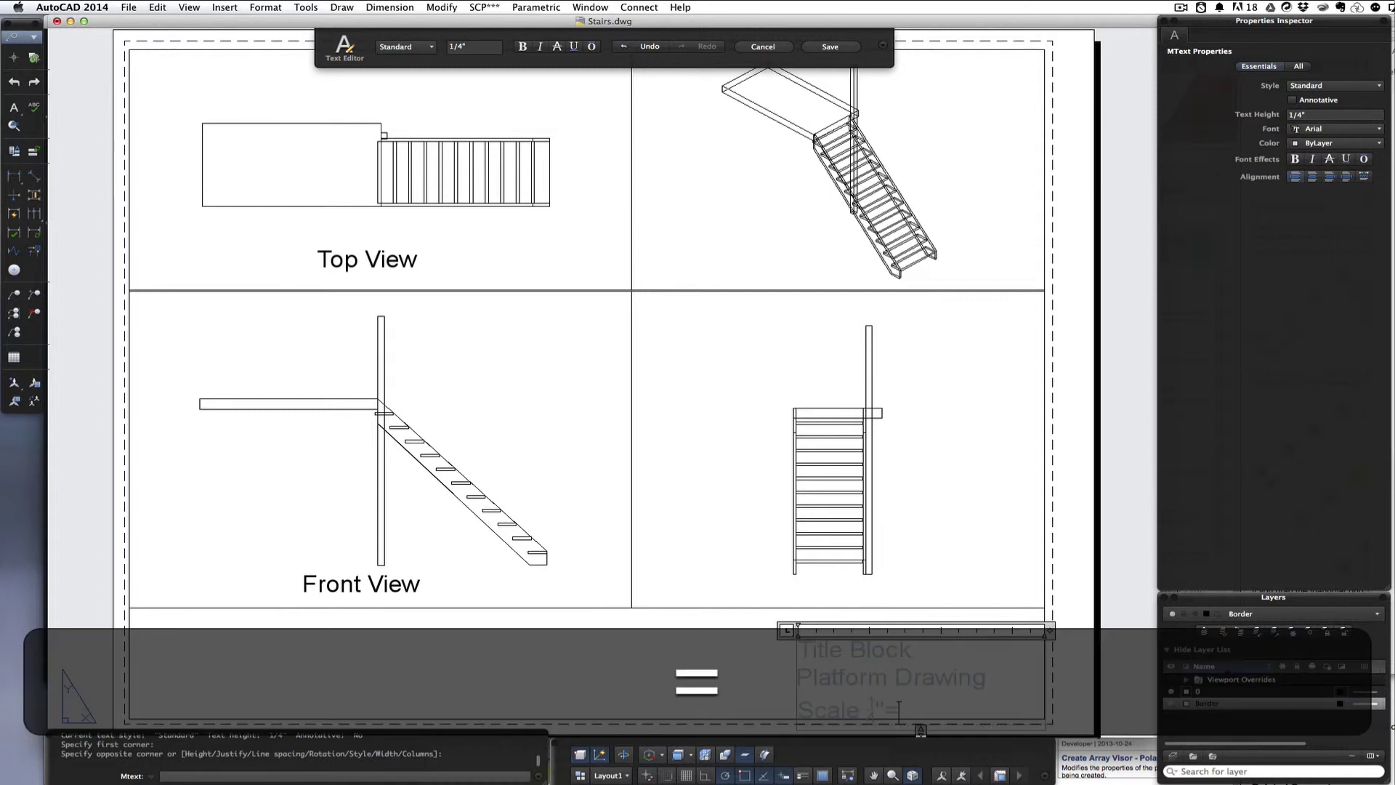
text(1'-0")
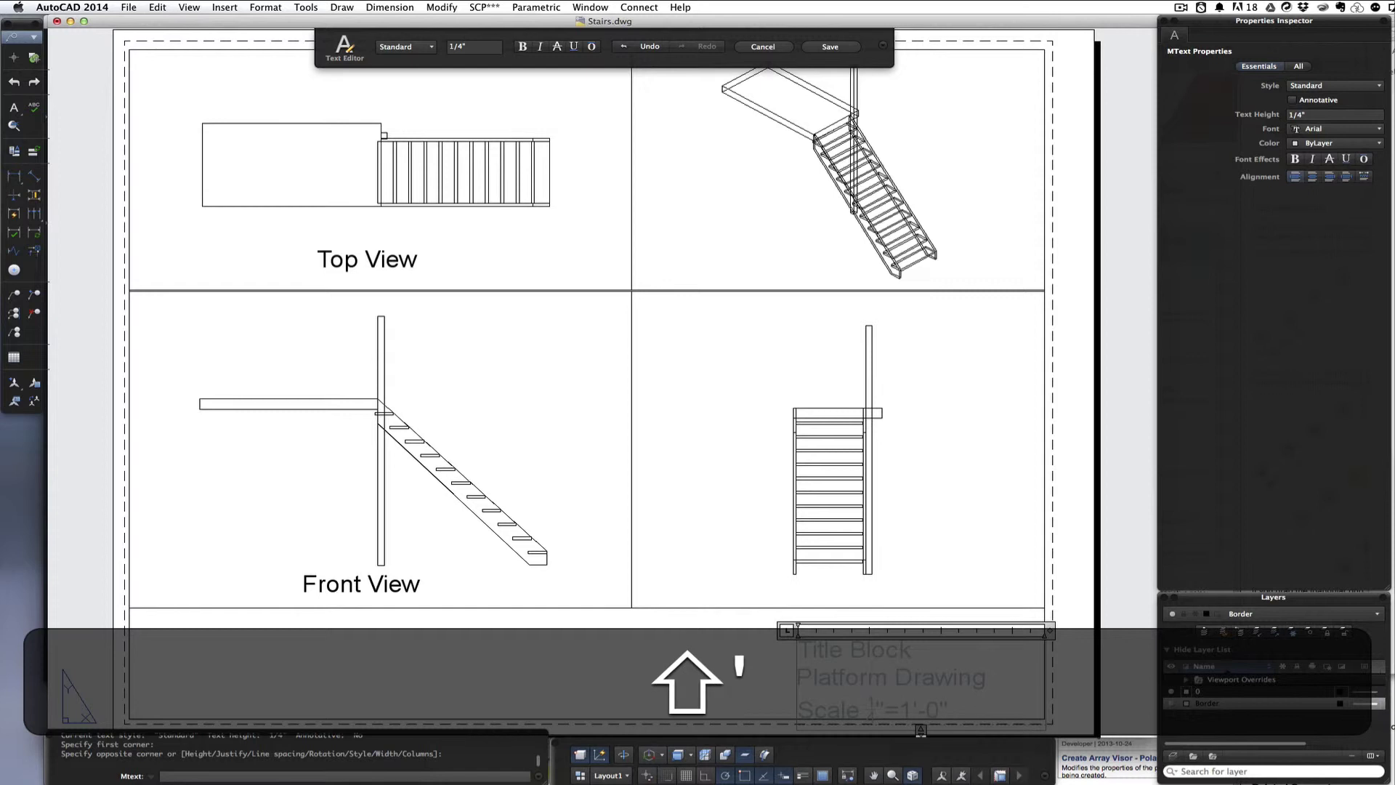
key(Escape)
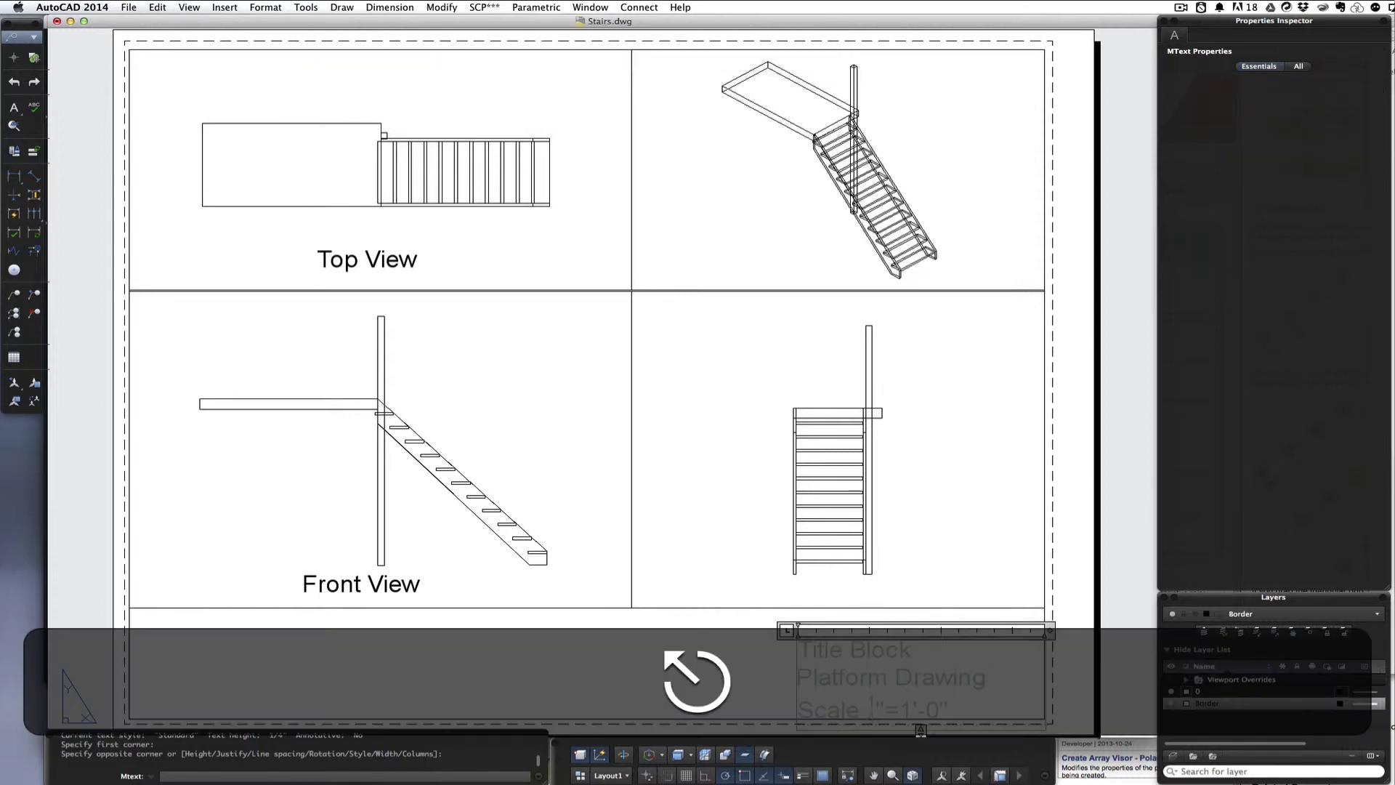
Step: Move the three-line title block text up to Position Y 1 1/4" so it sits inside the strip, and clear the selection
click(909, 679)
click(887, 702)
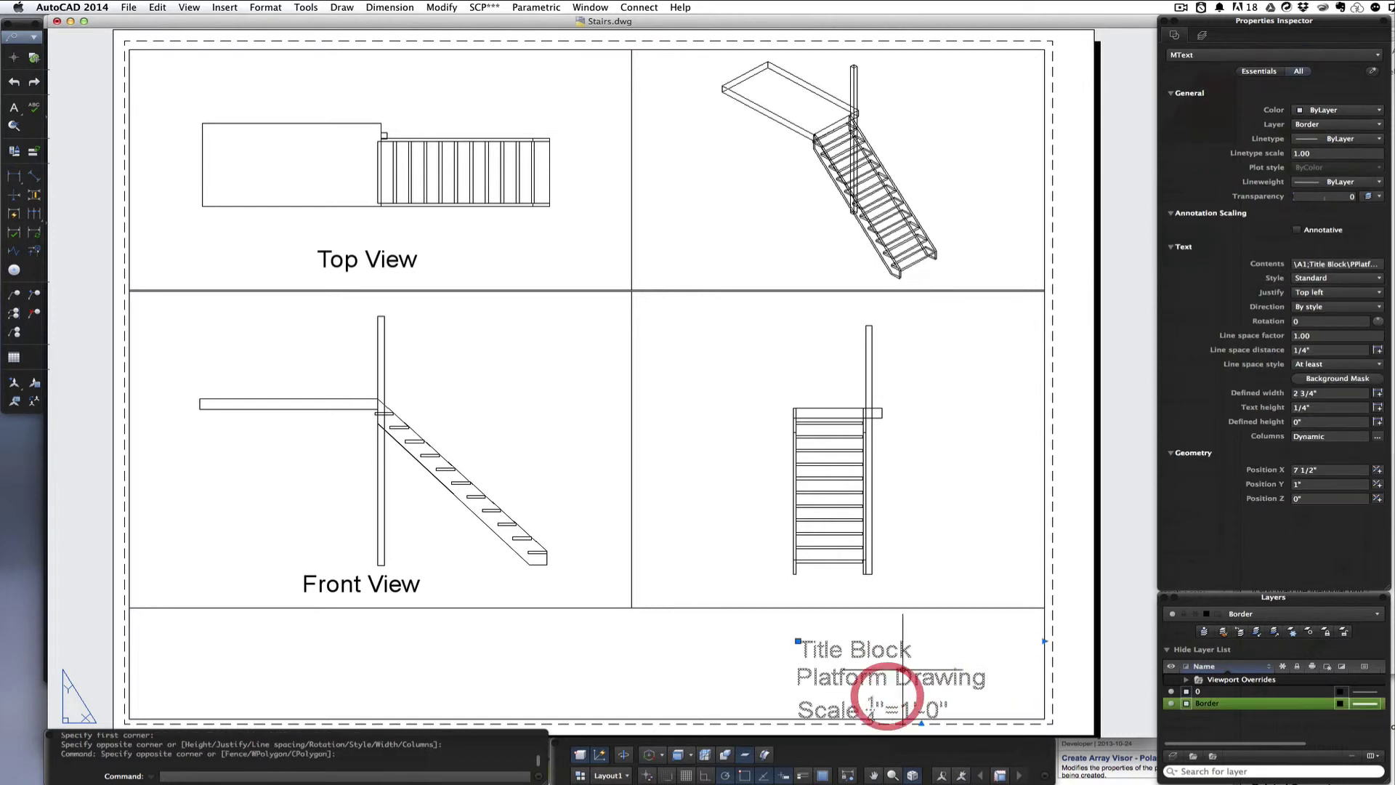
click(903, 646)
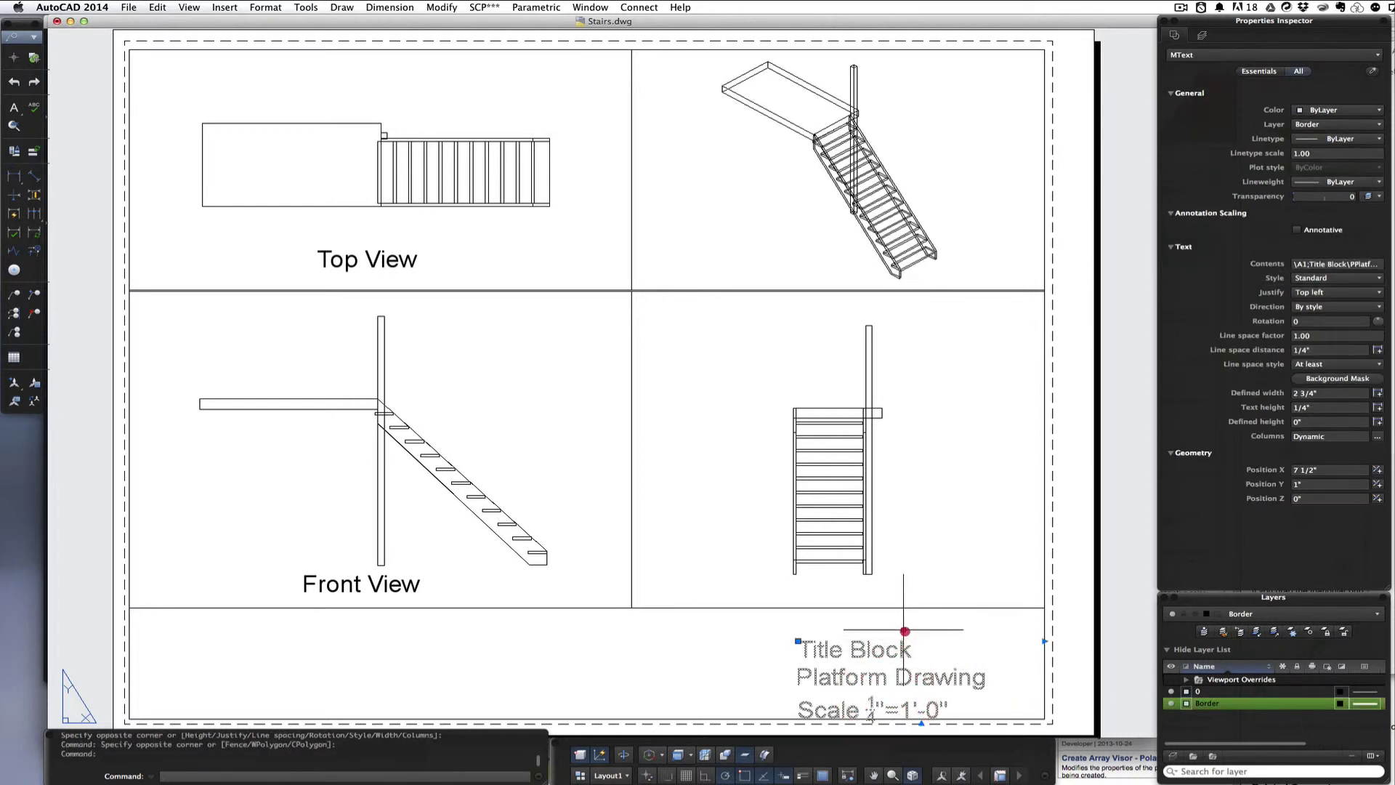
click(903, 631)
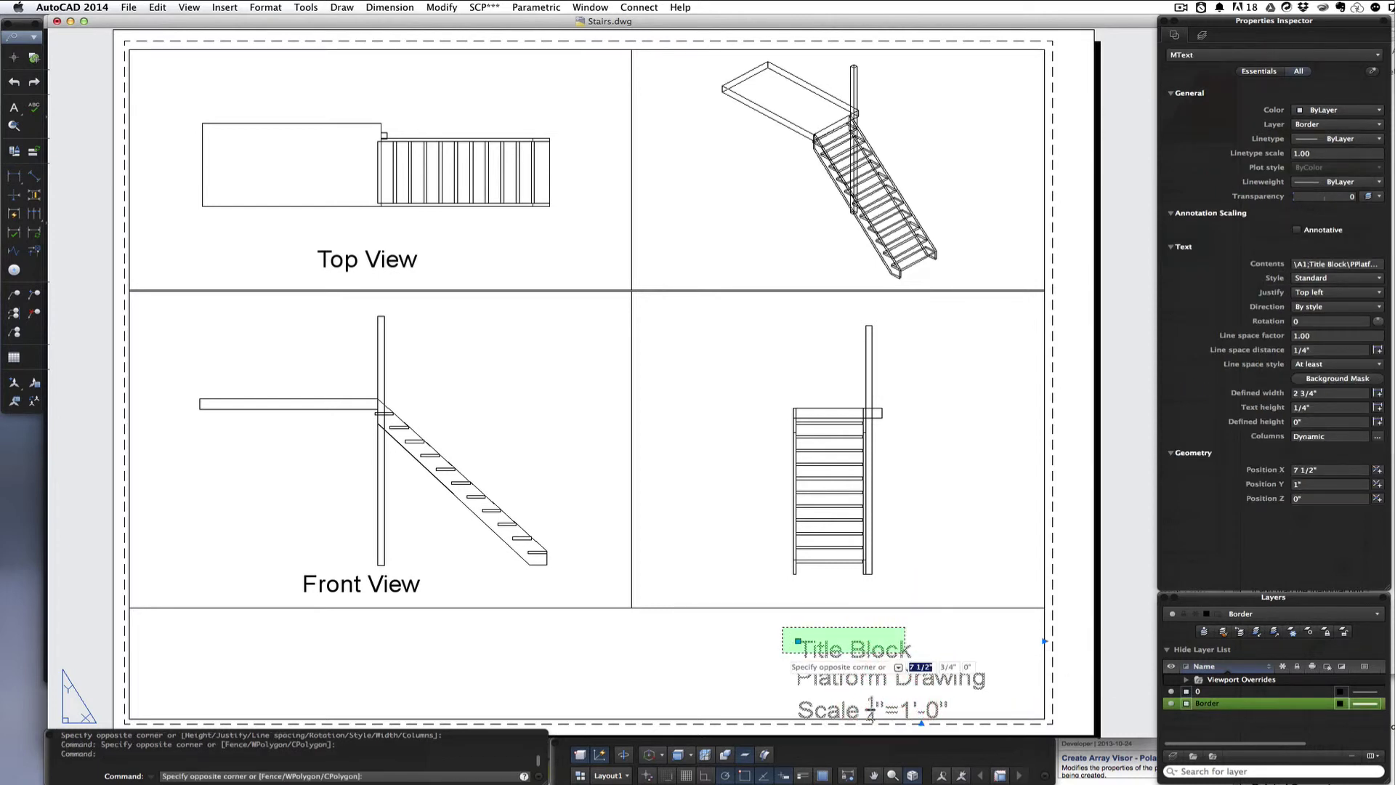
click(782, 652)
drag(797, 641, 798, 626)
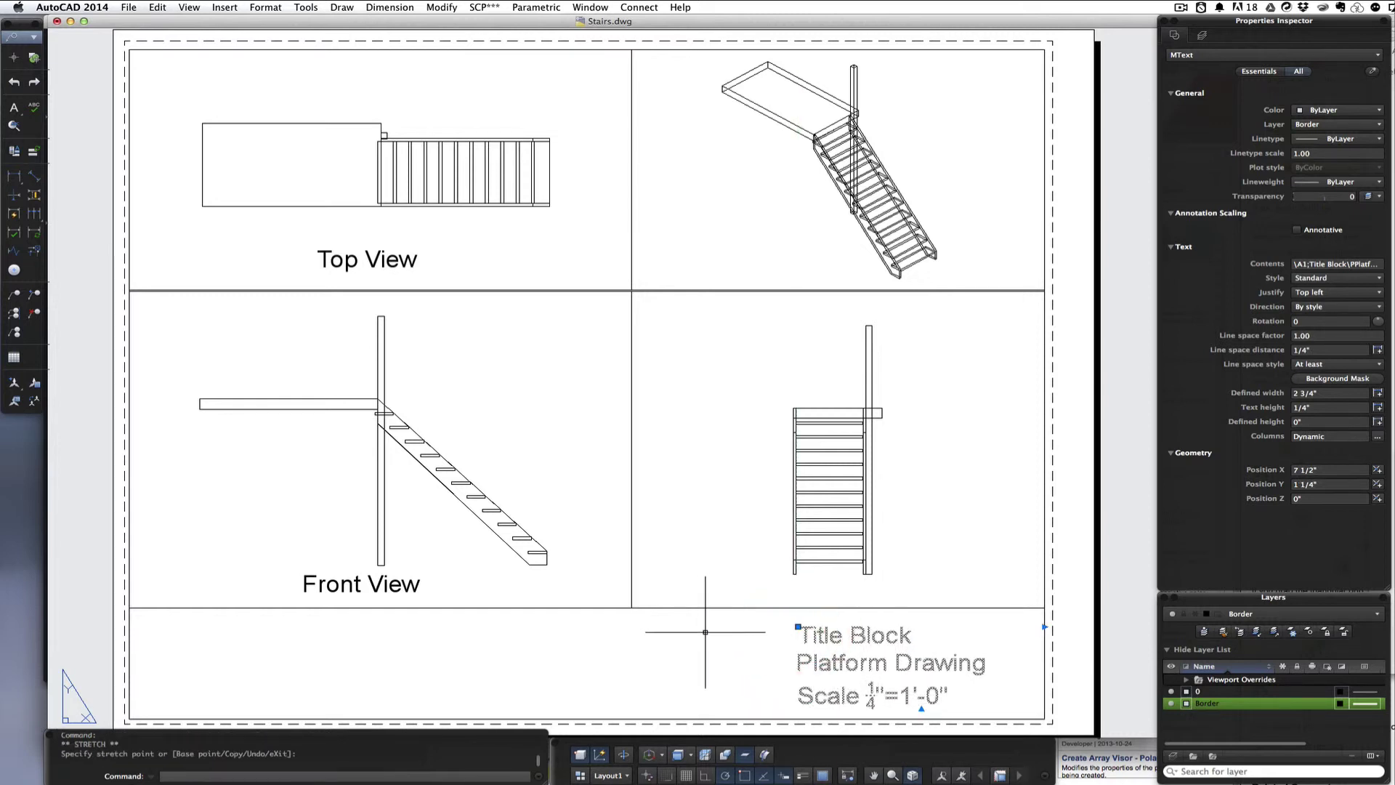
key(Escape)
key(Escape)
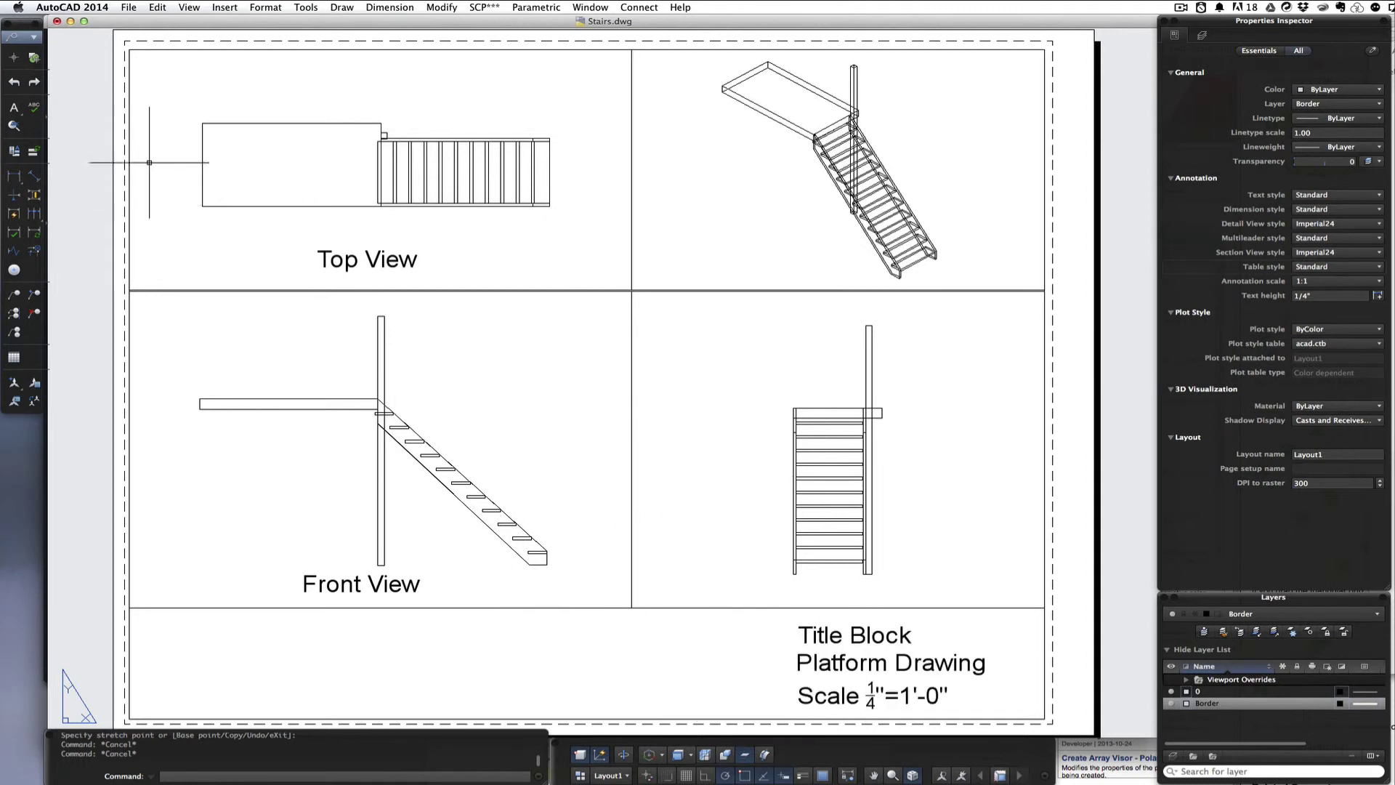
Step: Switch to the Drafting tool set and draw a vertical line about 1 1/4" long from the viewports' shared lower corner to the border's bottom edge
click(34, 35)
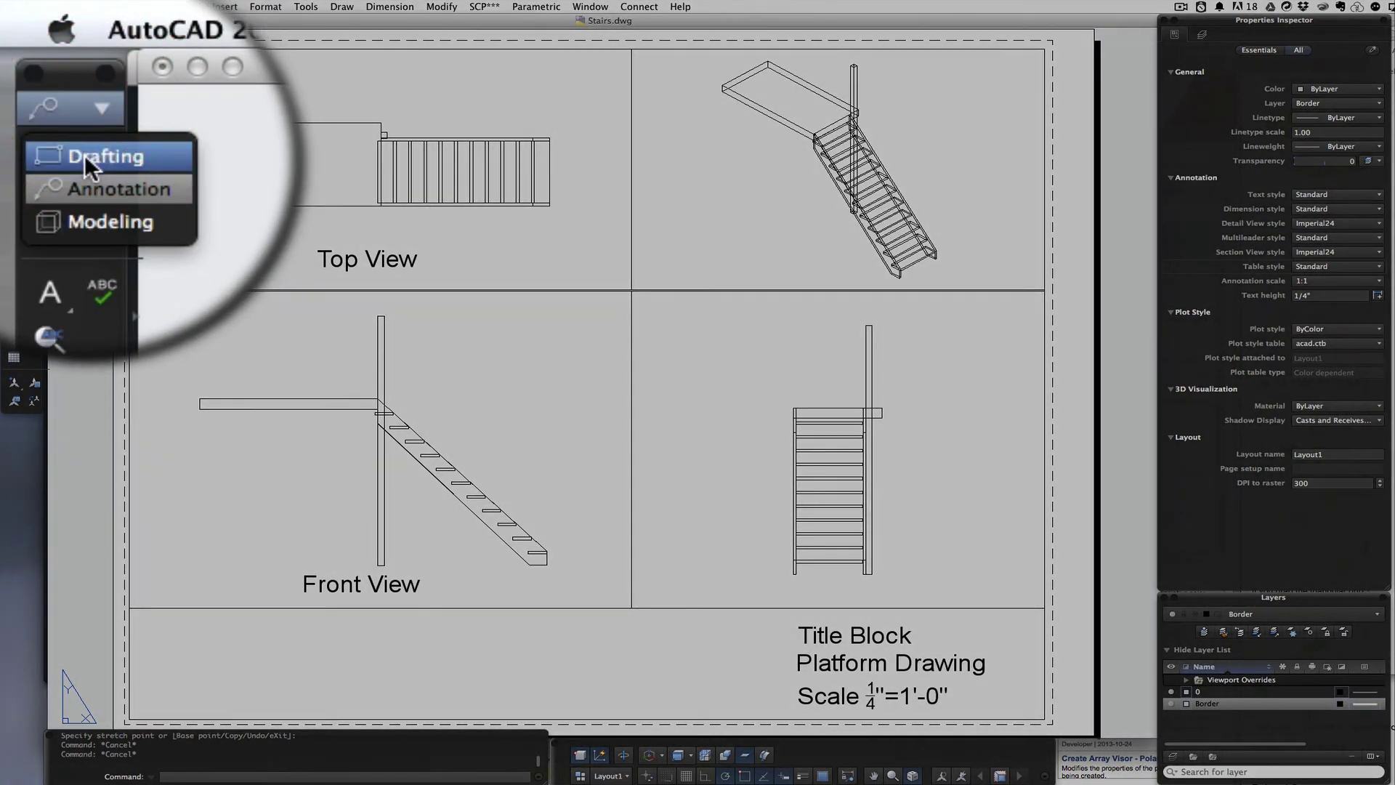
click(27, 54)
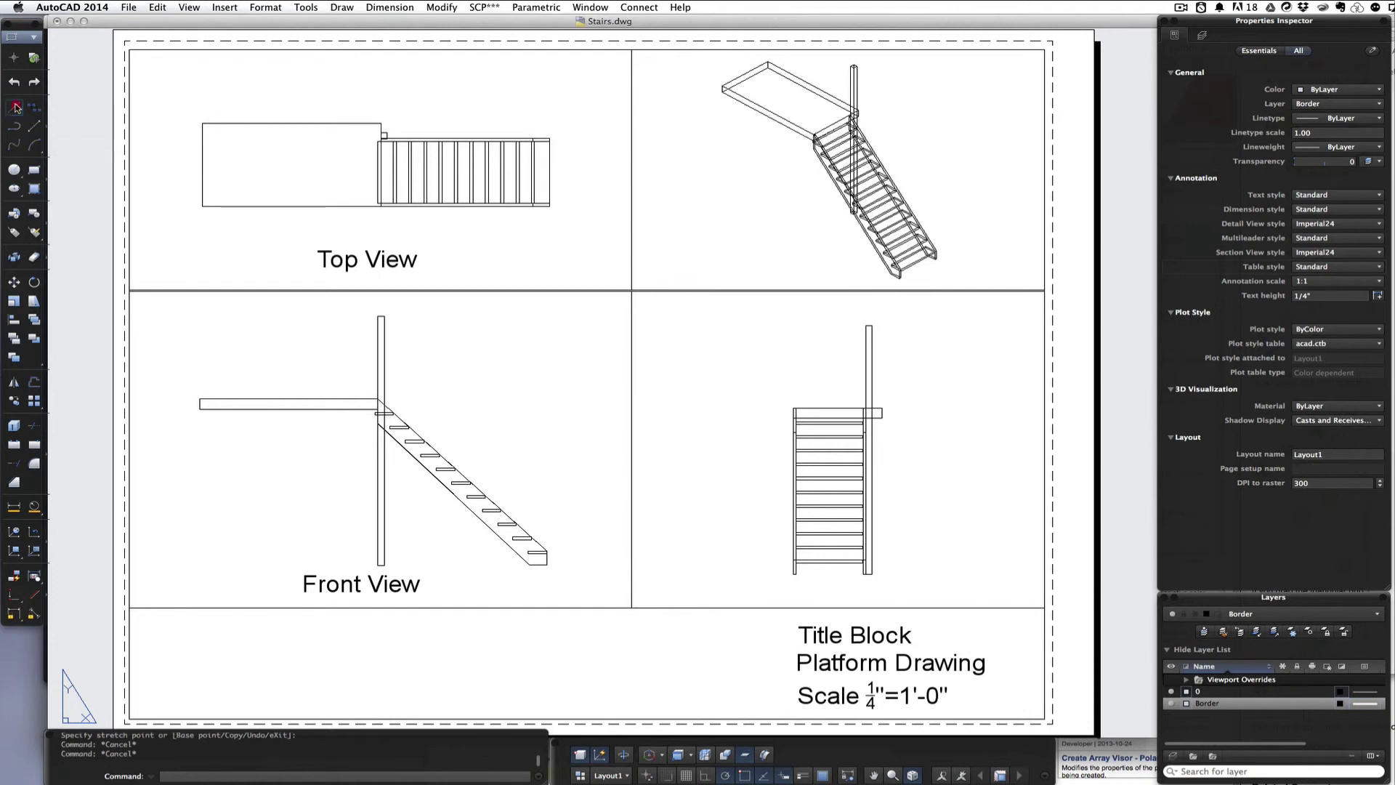
click(16, 107)
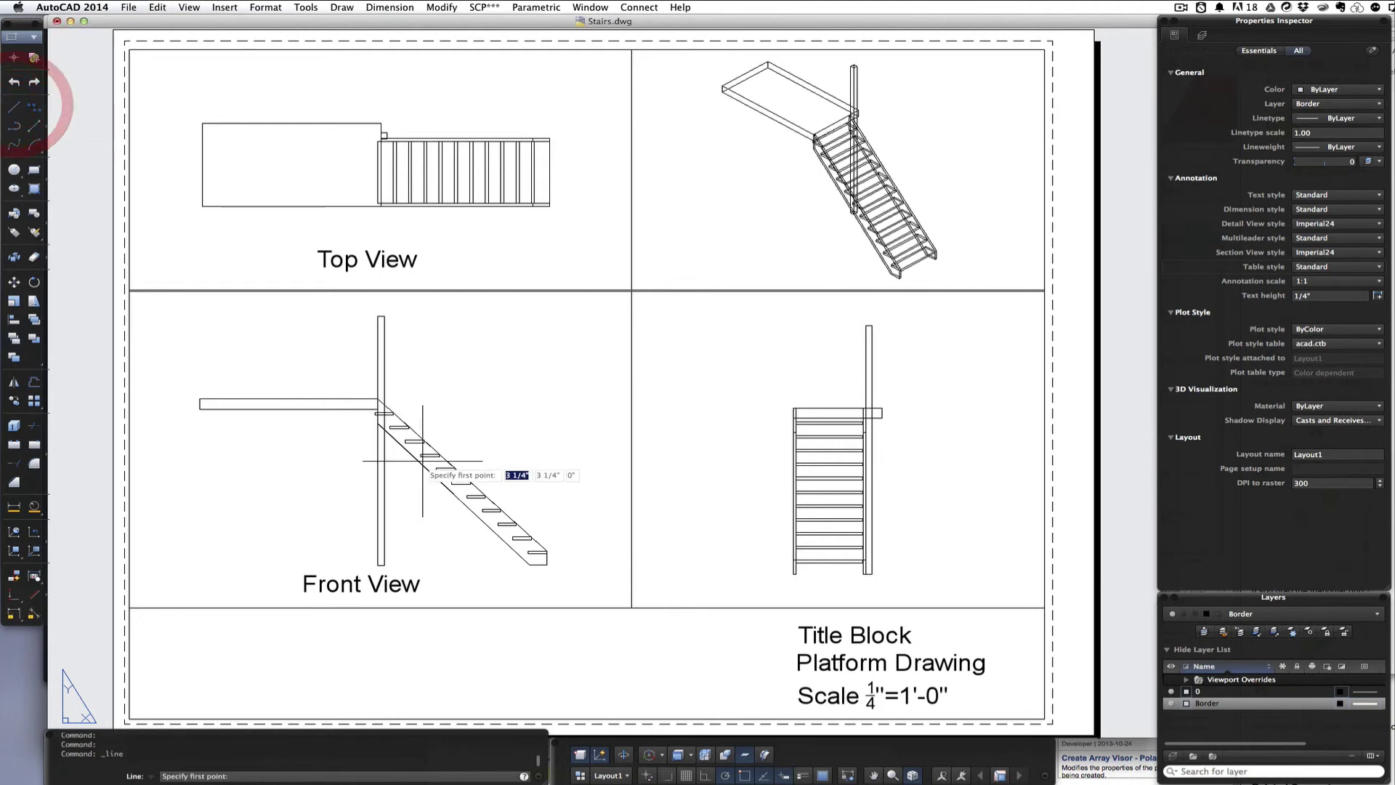
click(631, 608)
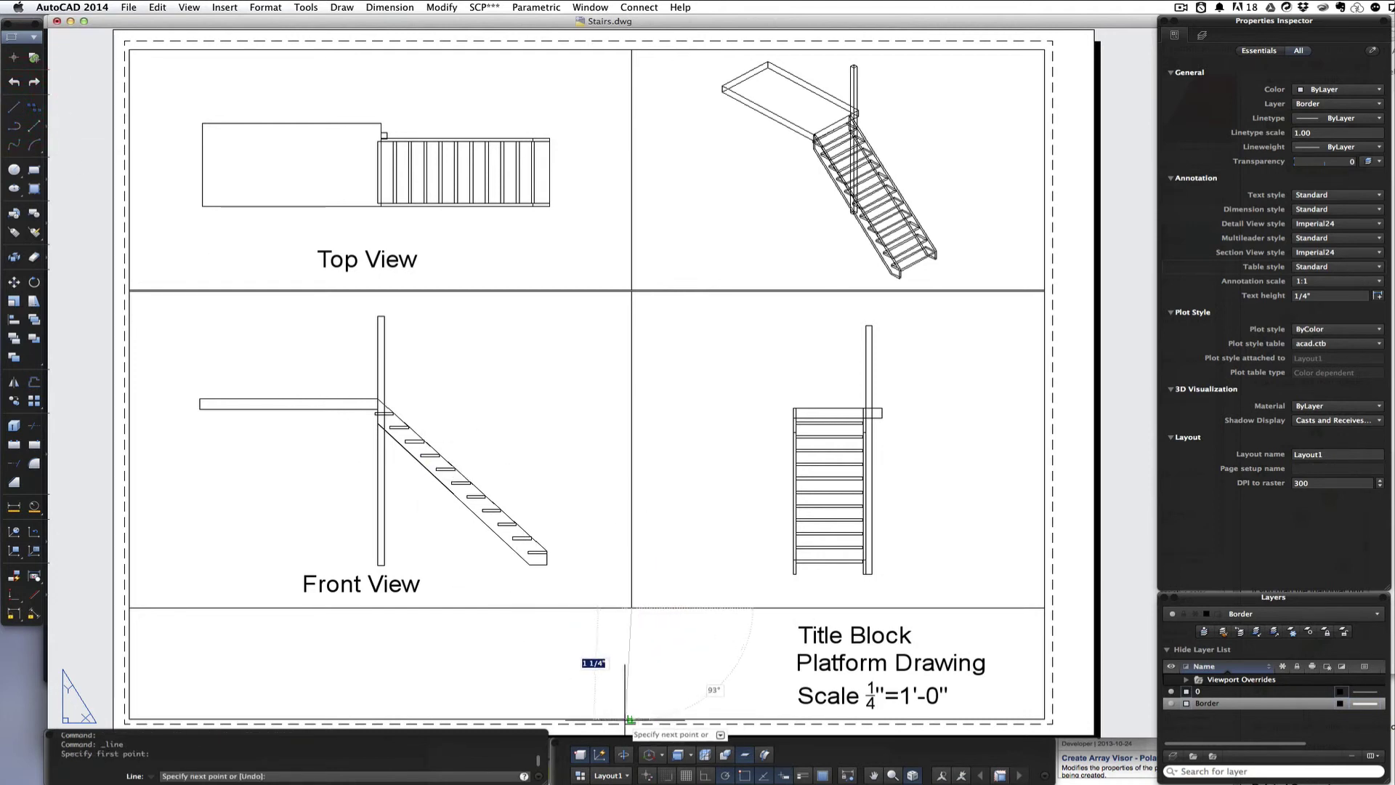
click(631, 719)
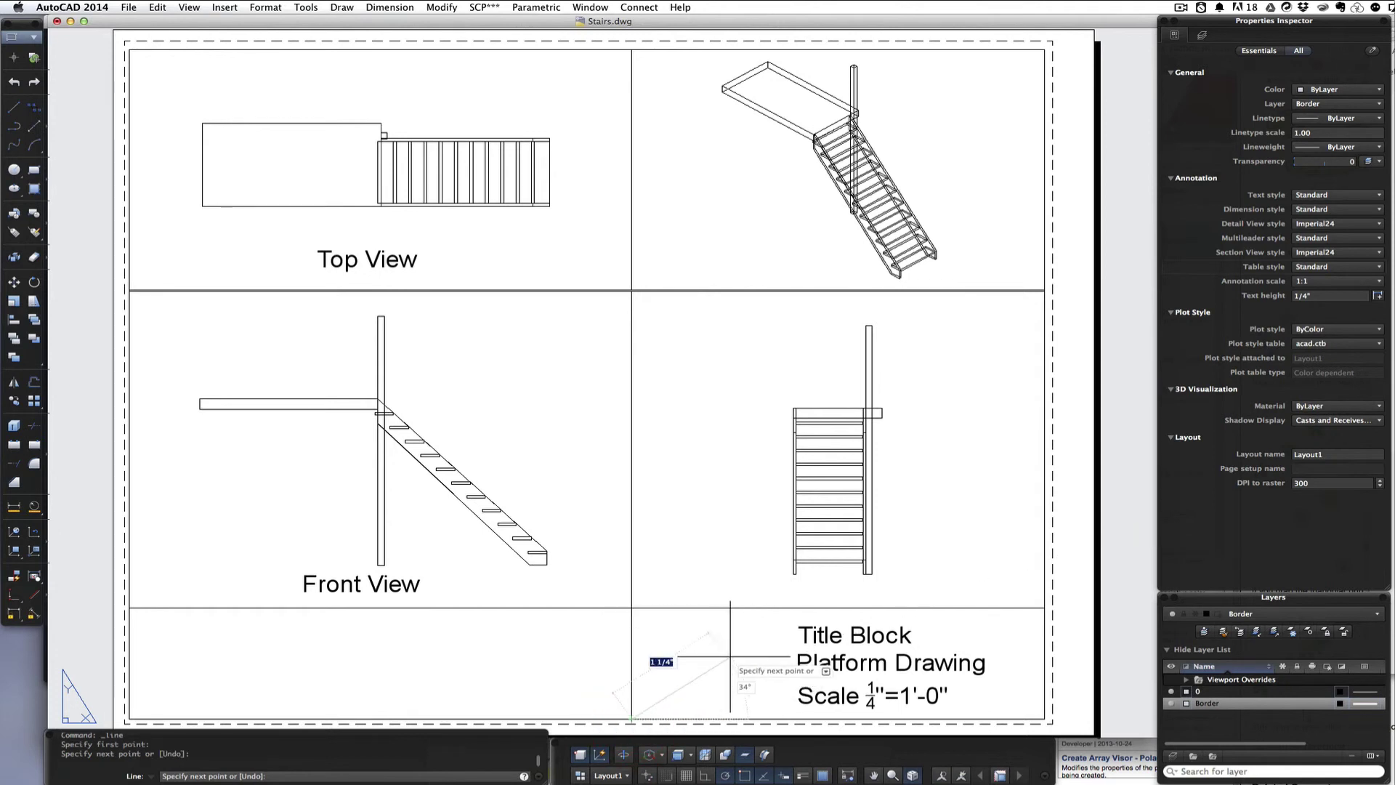
key(Escape)
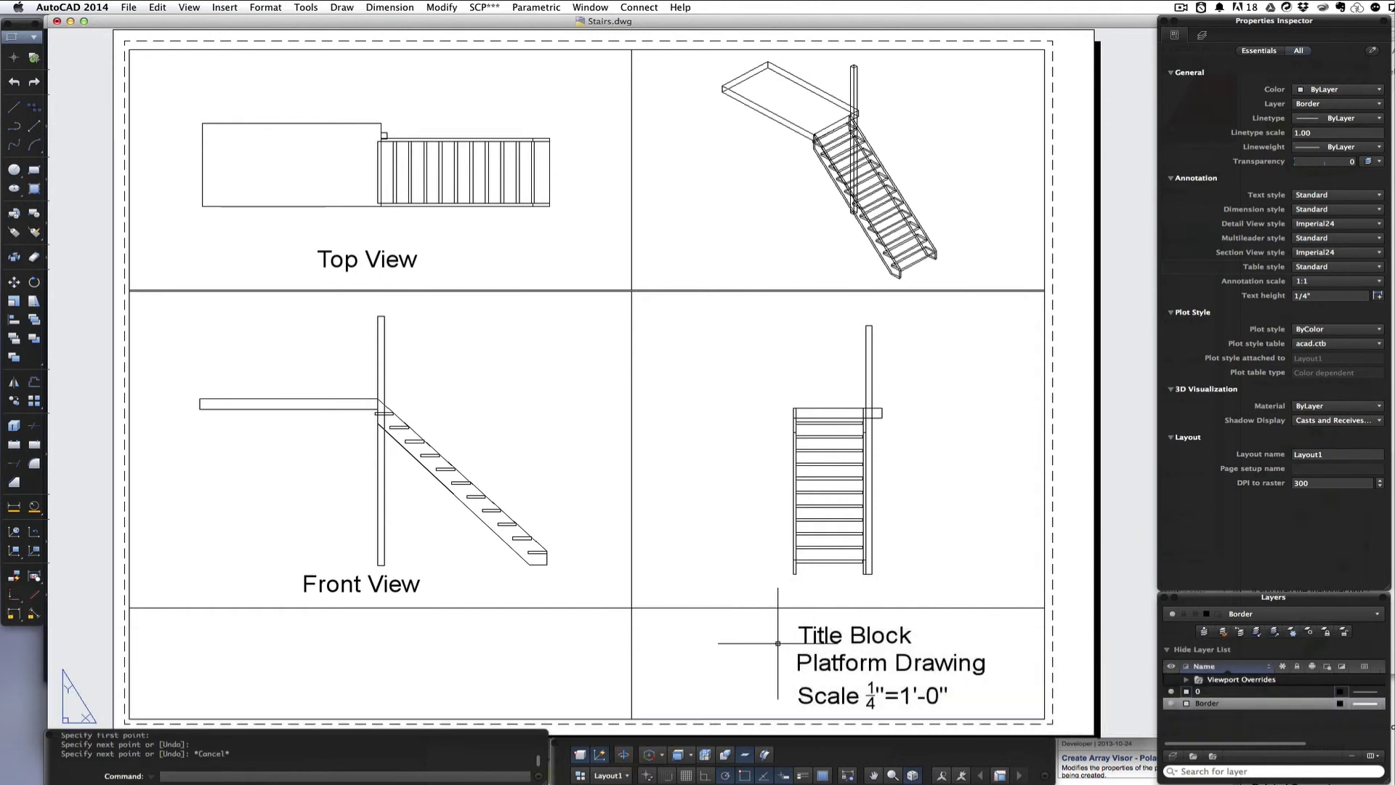
Step: Draw a closed rectangle of lines about 3 1/4" wide around the "Platform Drawing" text, reaching the border's right edge
click(774, 650)
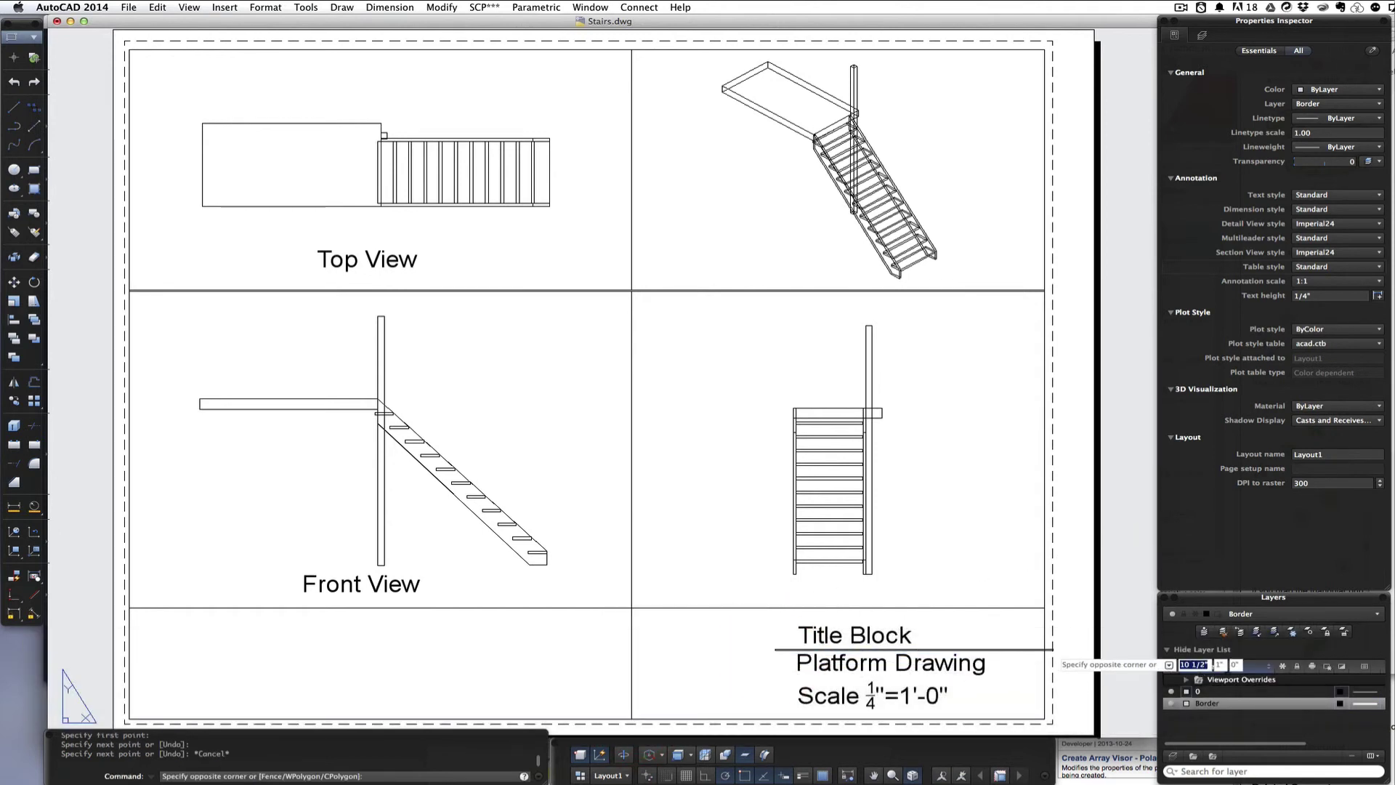
key(Escape)
text(line)
key(Return)
click(746, 648)
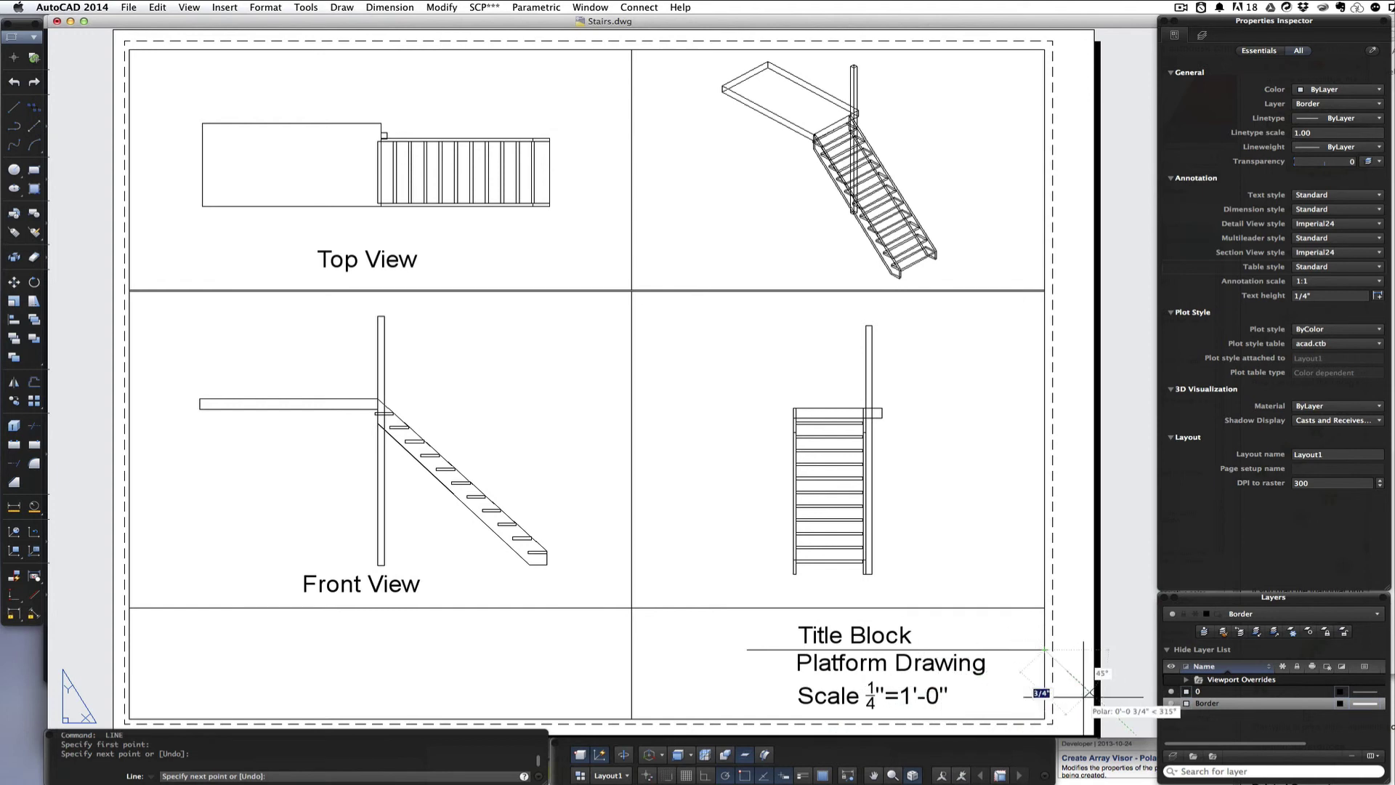
click(1044, 677)
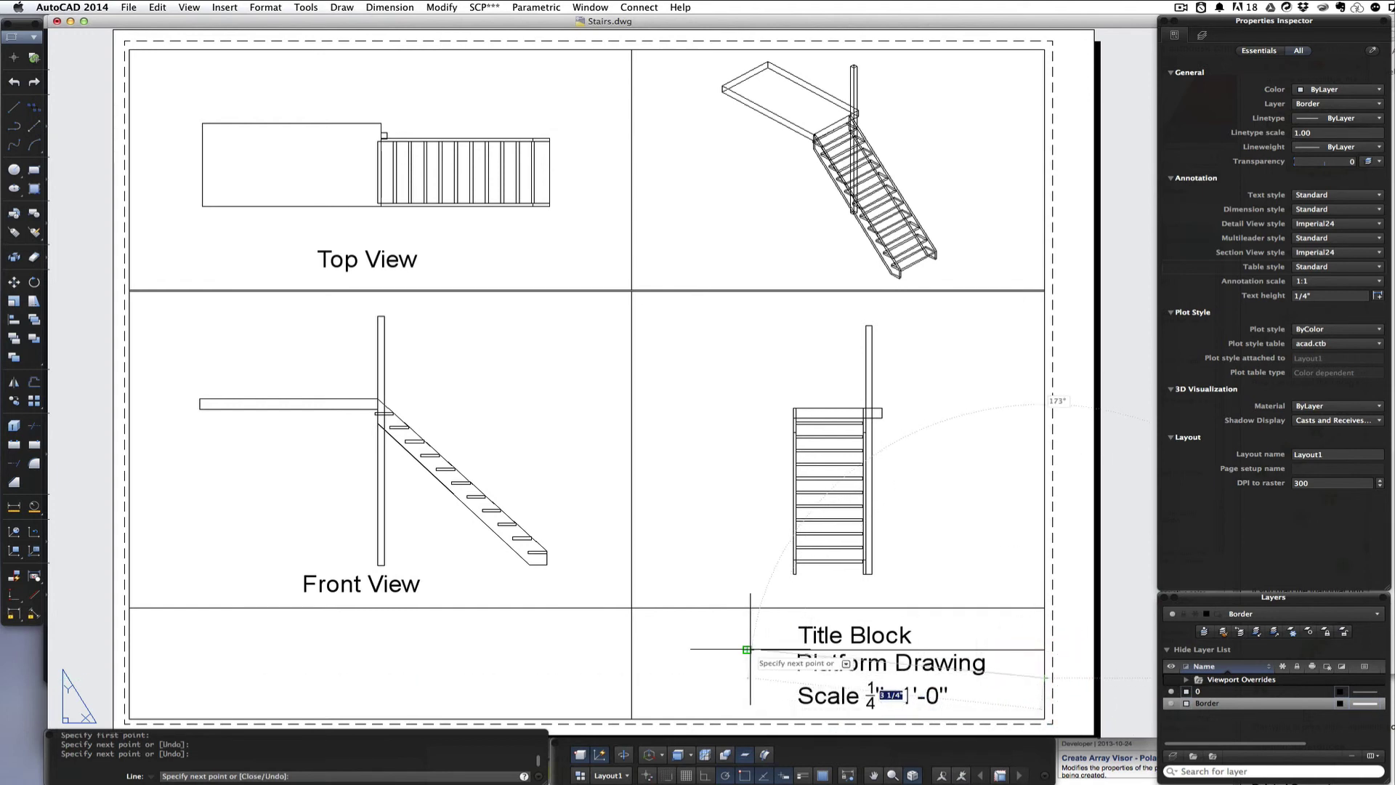
text(c)
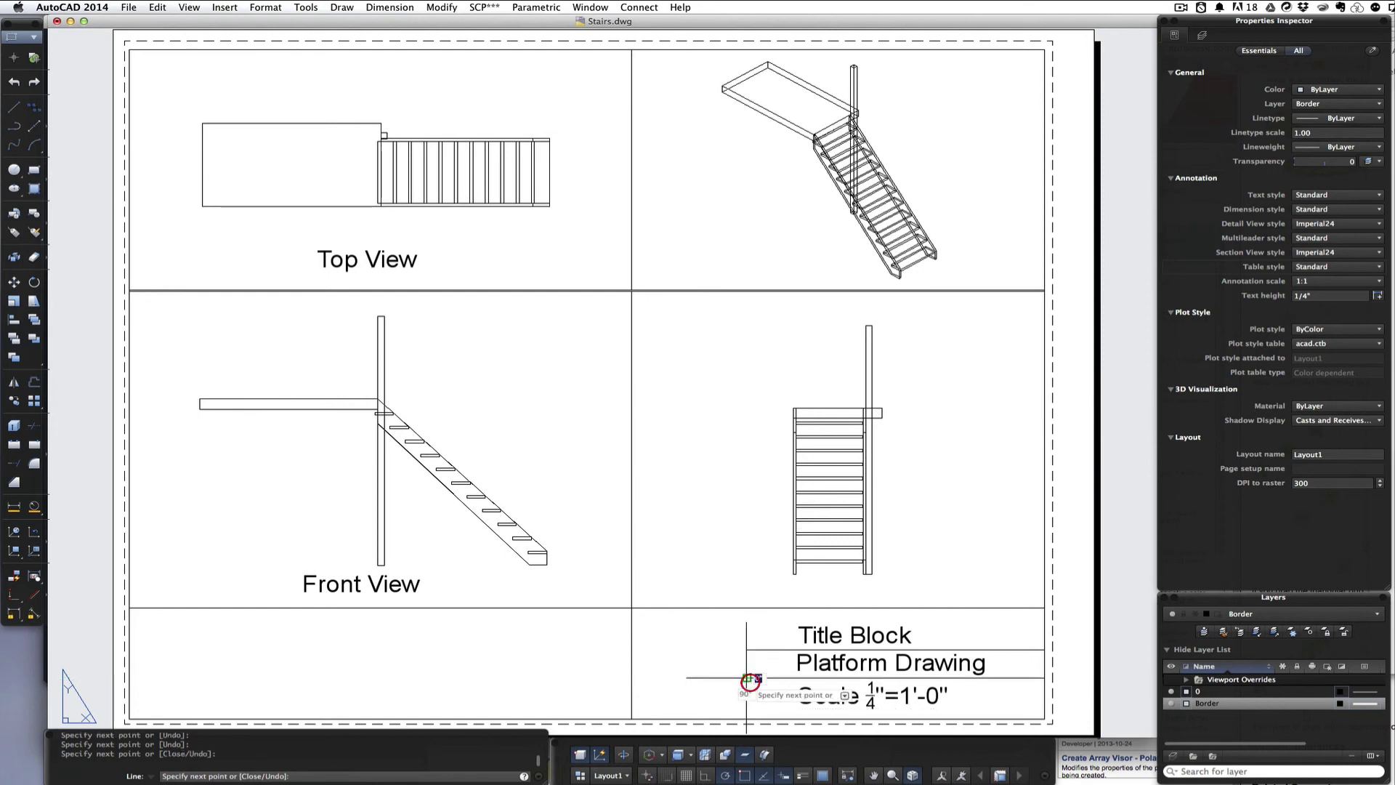
key(Return)
key(Escape)
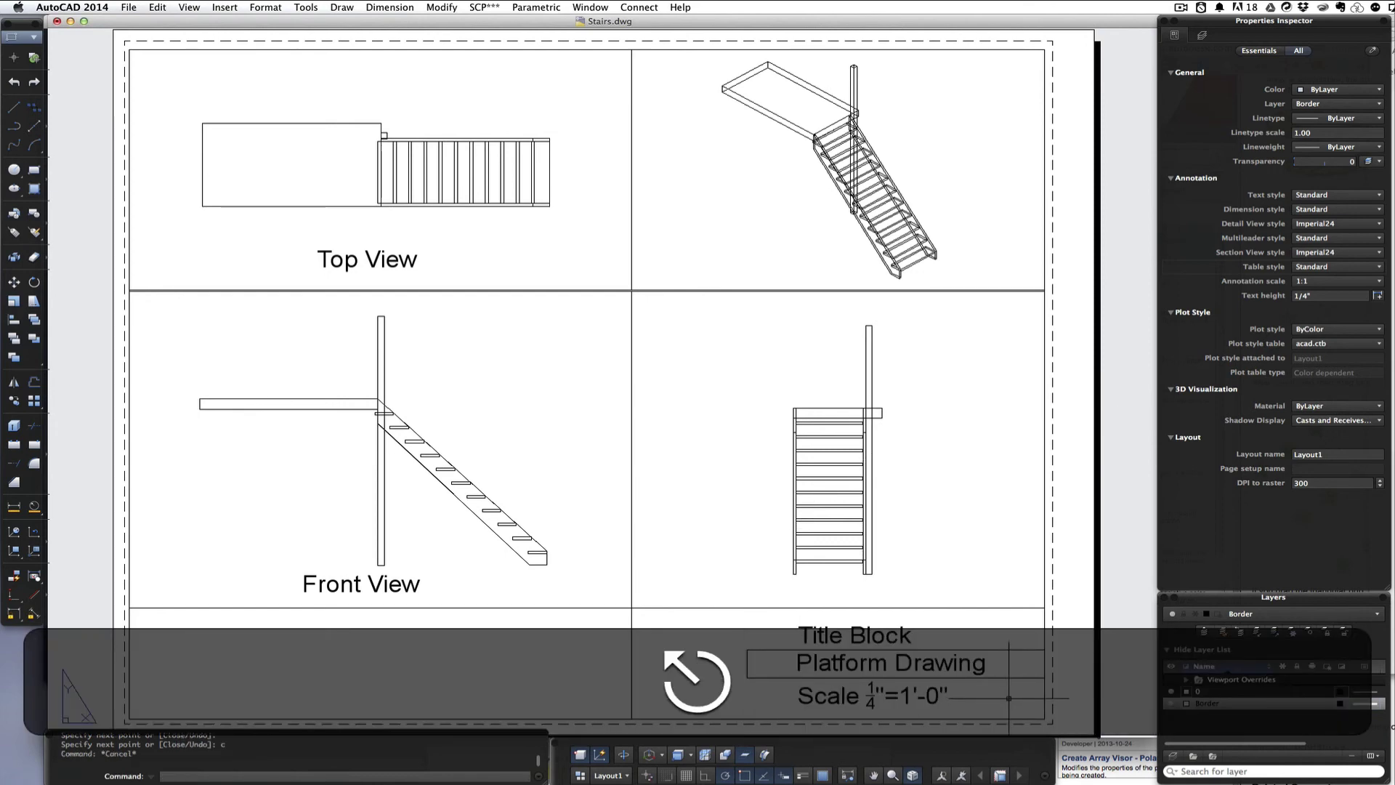